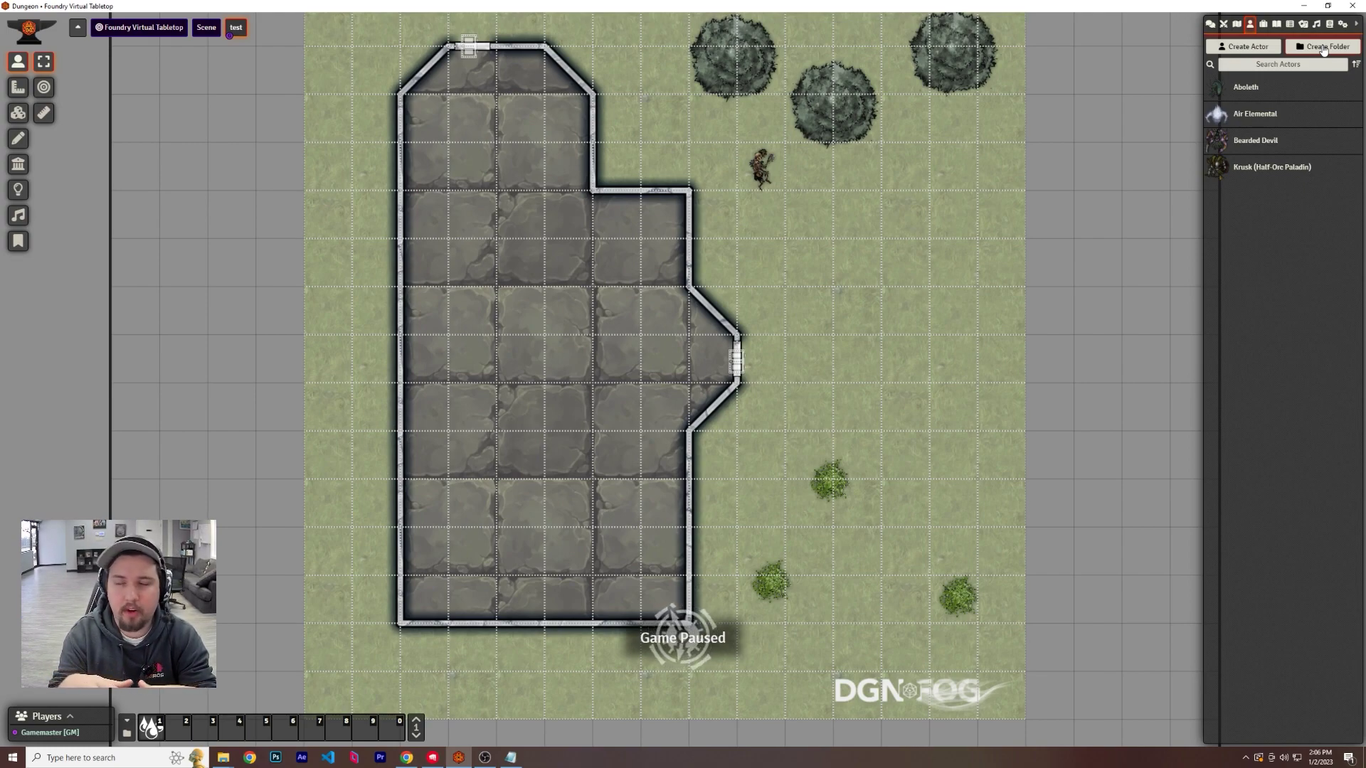
Switch to the browser and add the goblin rogue artwork from the image results to the Token Stamp workspace
key(alt+Tab)
key(alt+Tab)
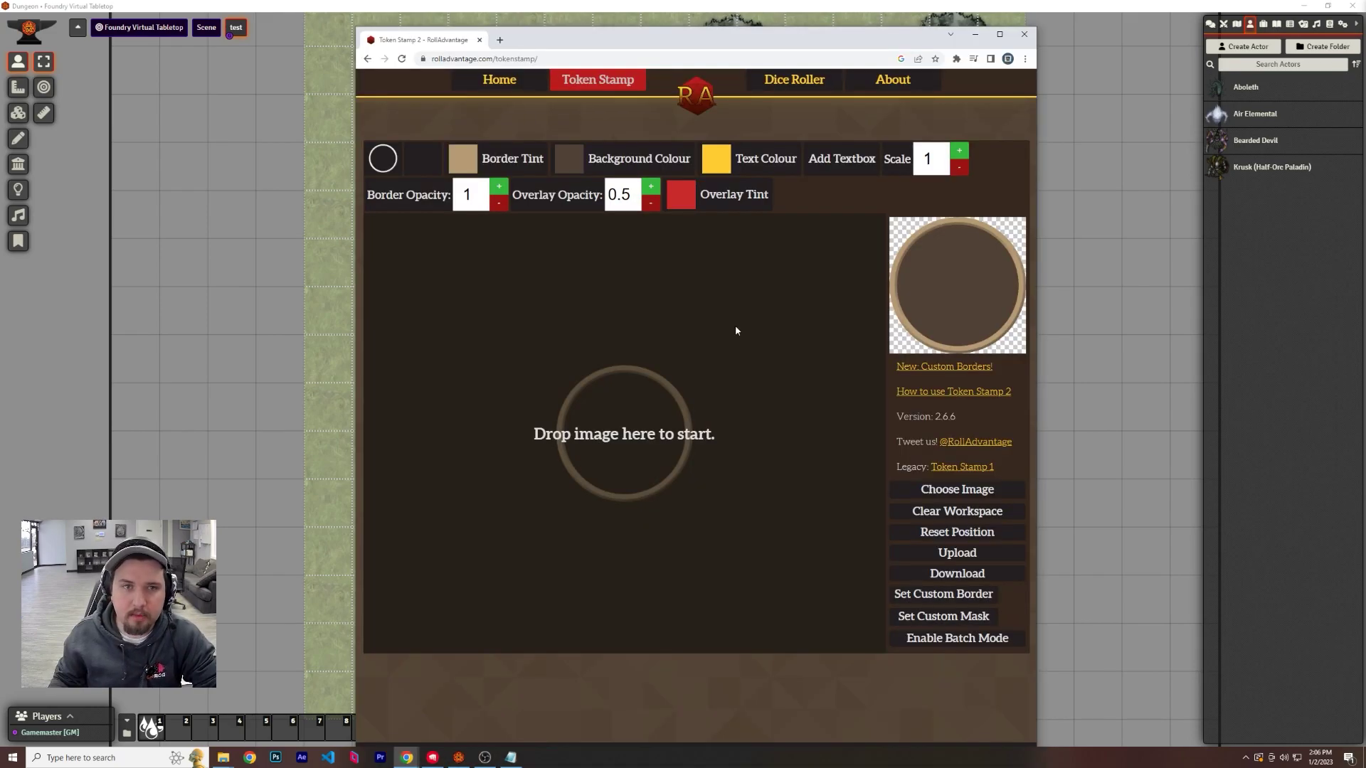
drag(755, 49, 601, 45)
click(346, 37)
drag(352, 41, 899, 107)
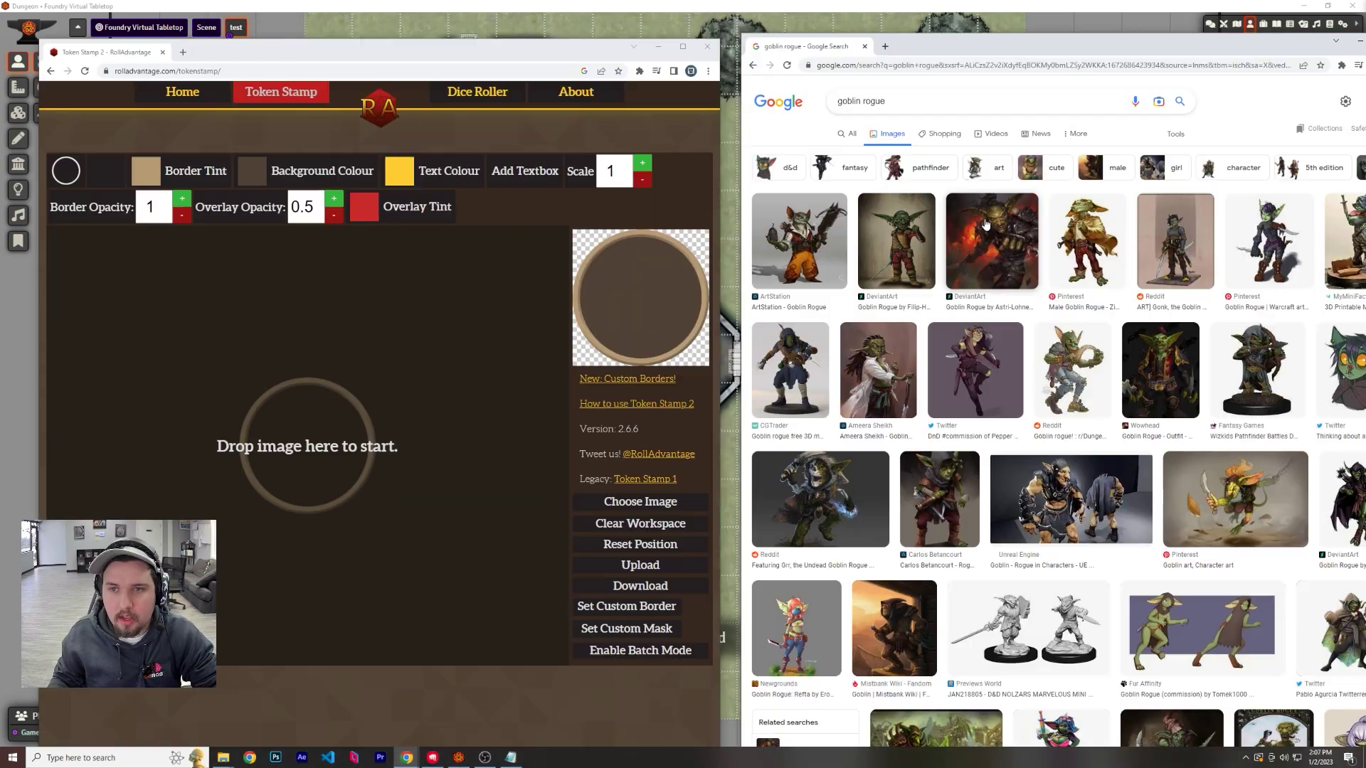
click(1095, 270)
drag(1266, 241, 306, 445)
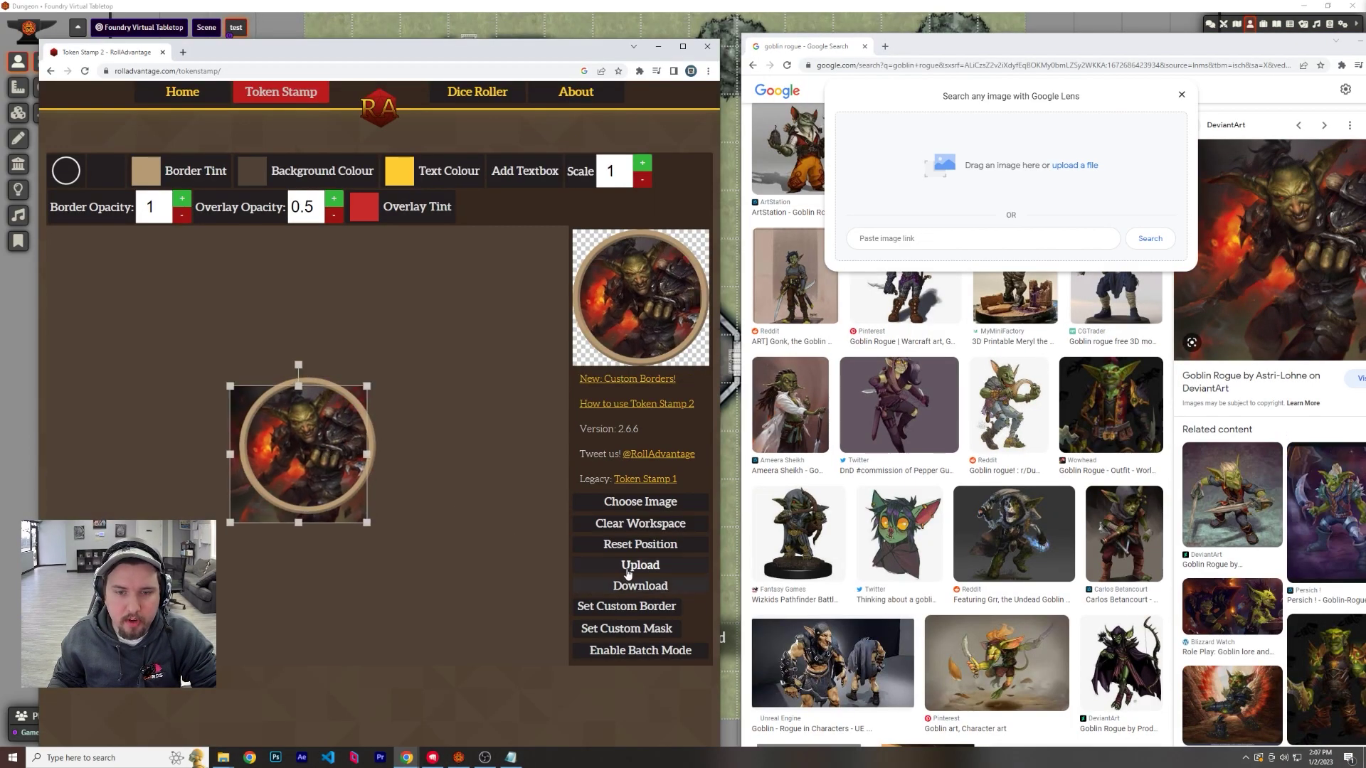
Download the finished goblin token image, close both browser windows and return to Foundry
click(638, 586)
click(707, 47)
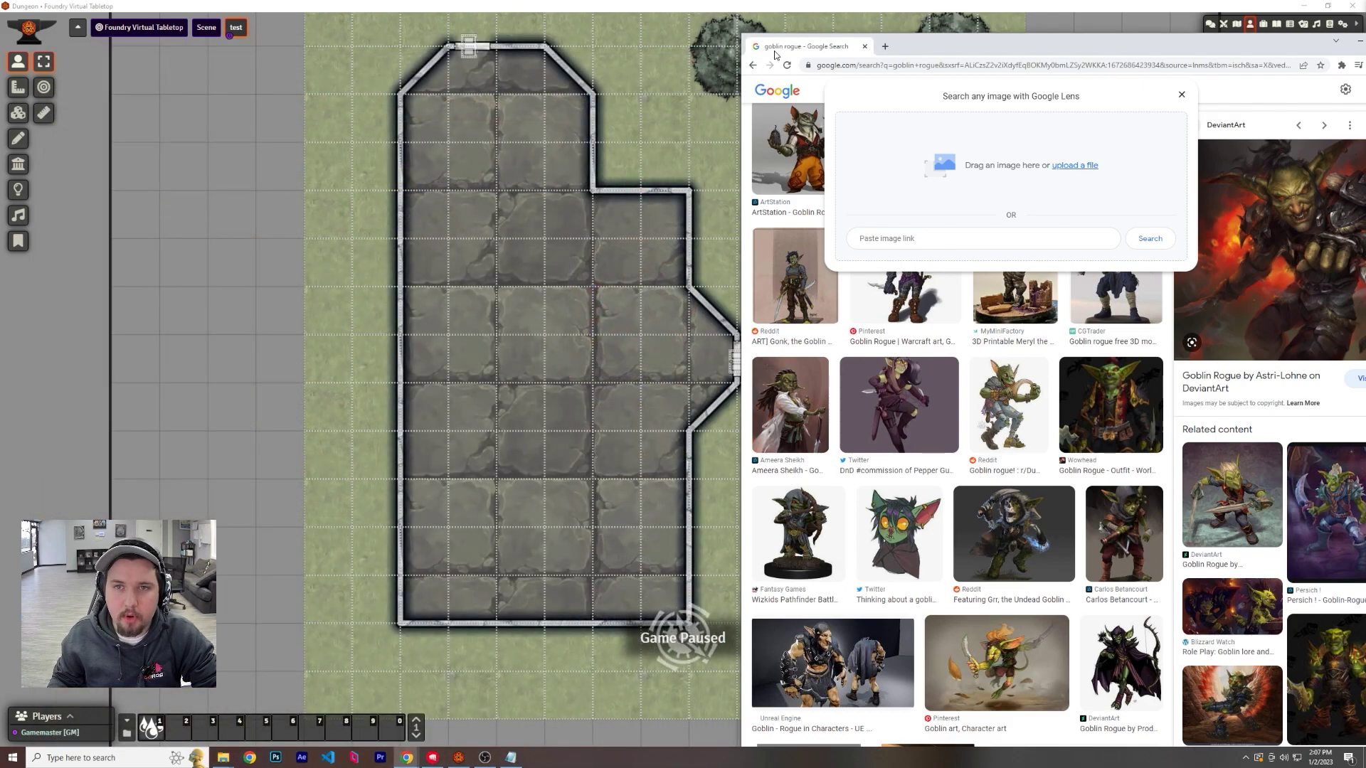
click(864, 47)
click(1277, 224)
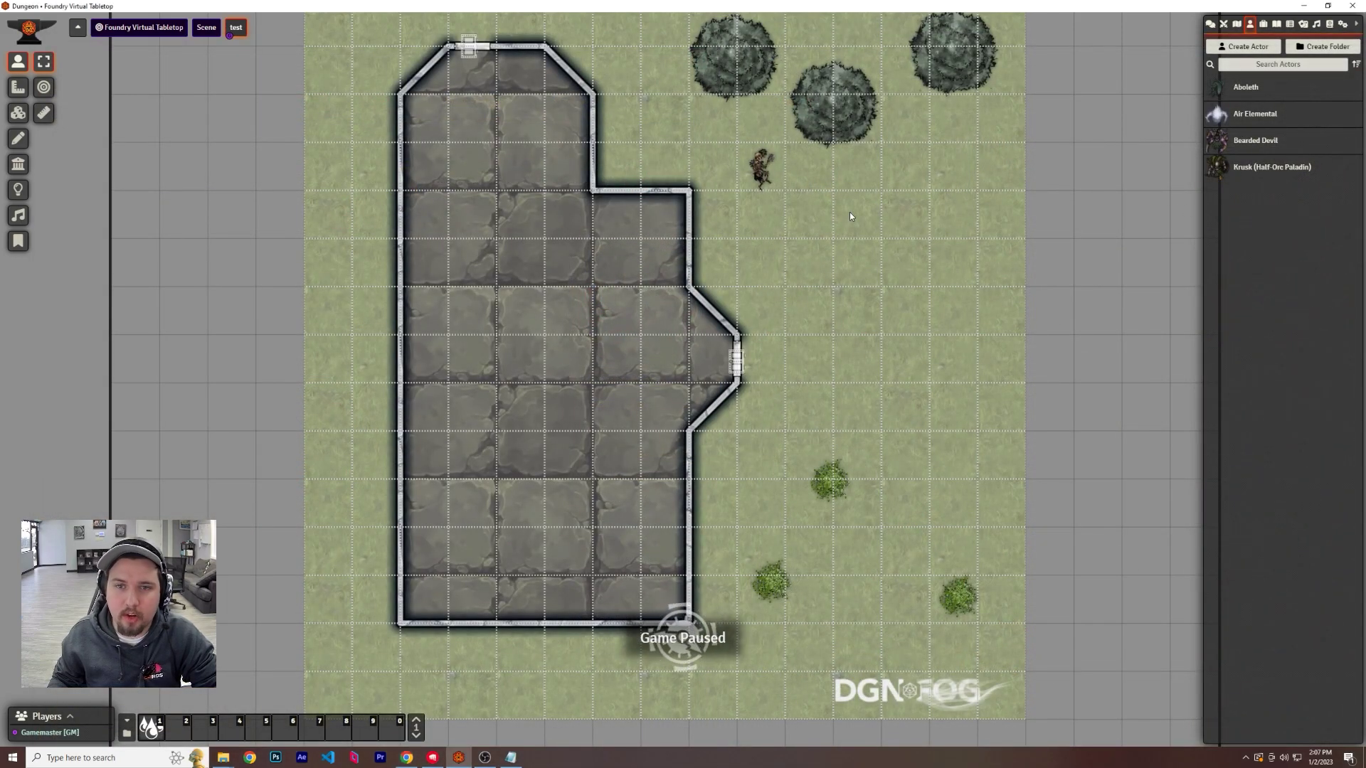
Create a new Player Character actor named Gizmo and close its character sheet
click(1240, 51)
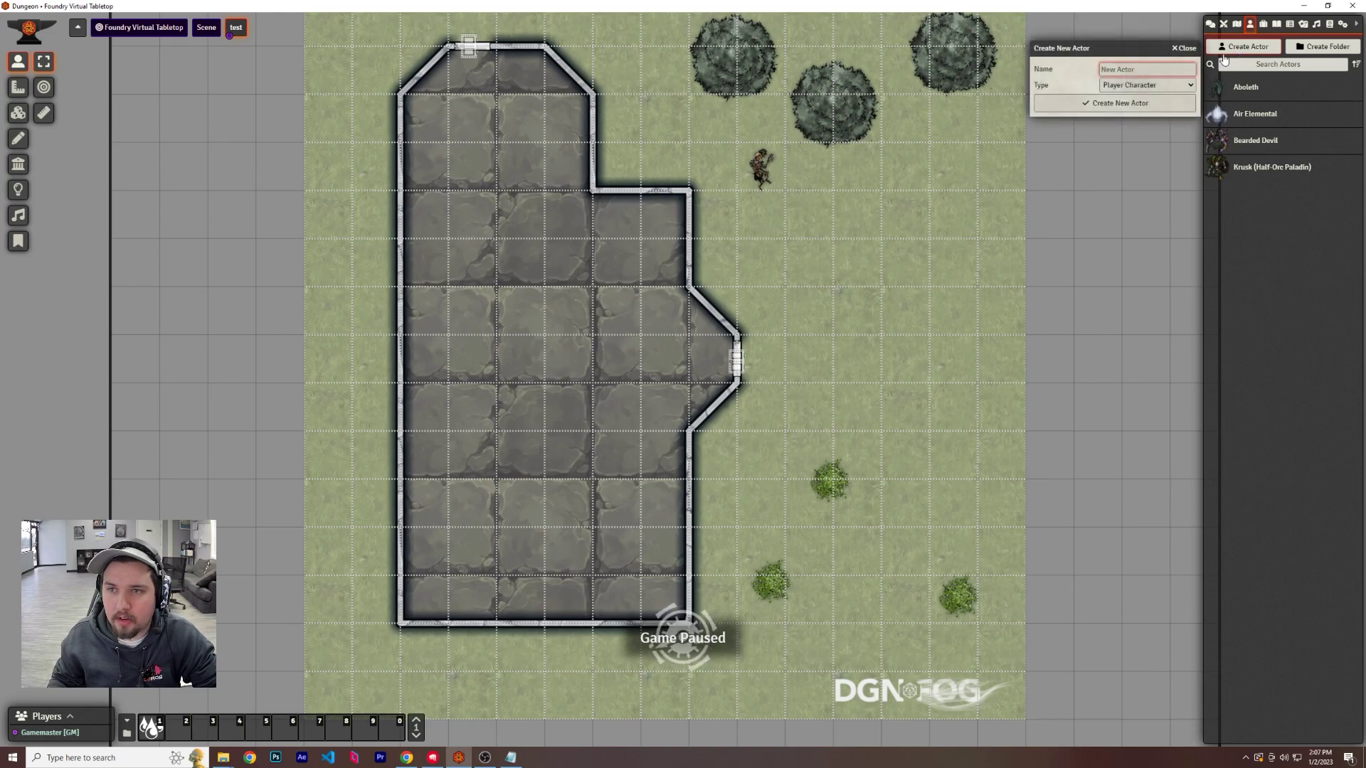
text(Gi)
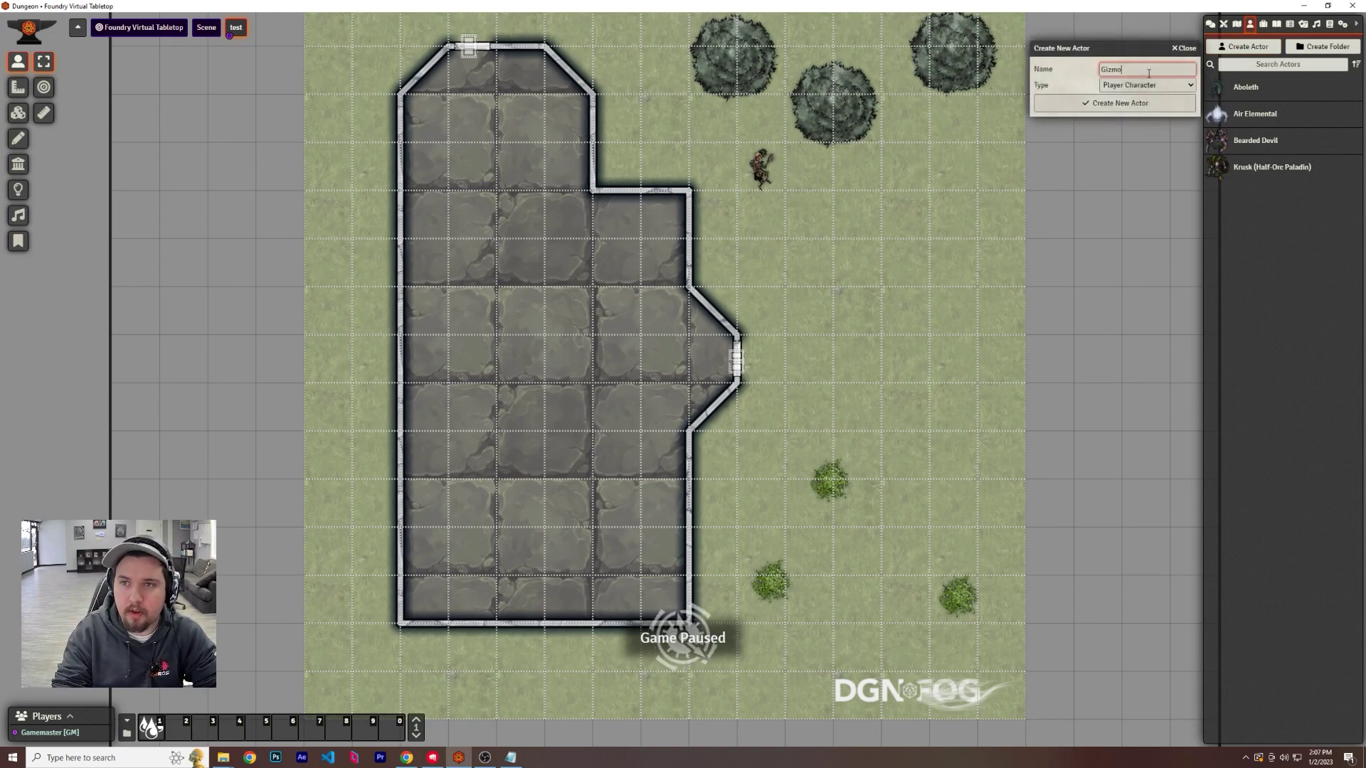
text(zmo)
click(1137, 104)
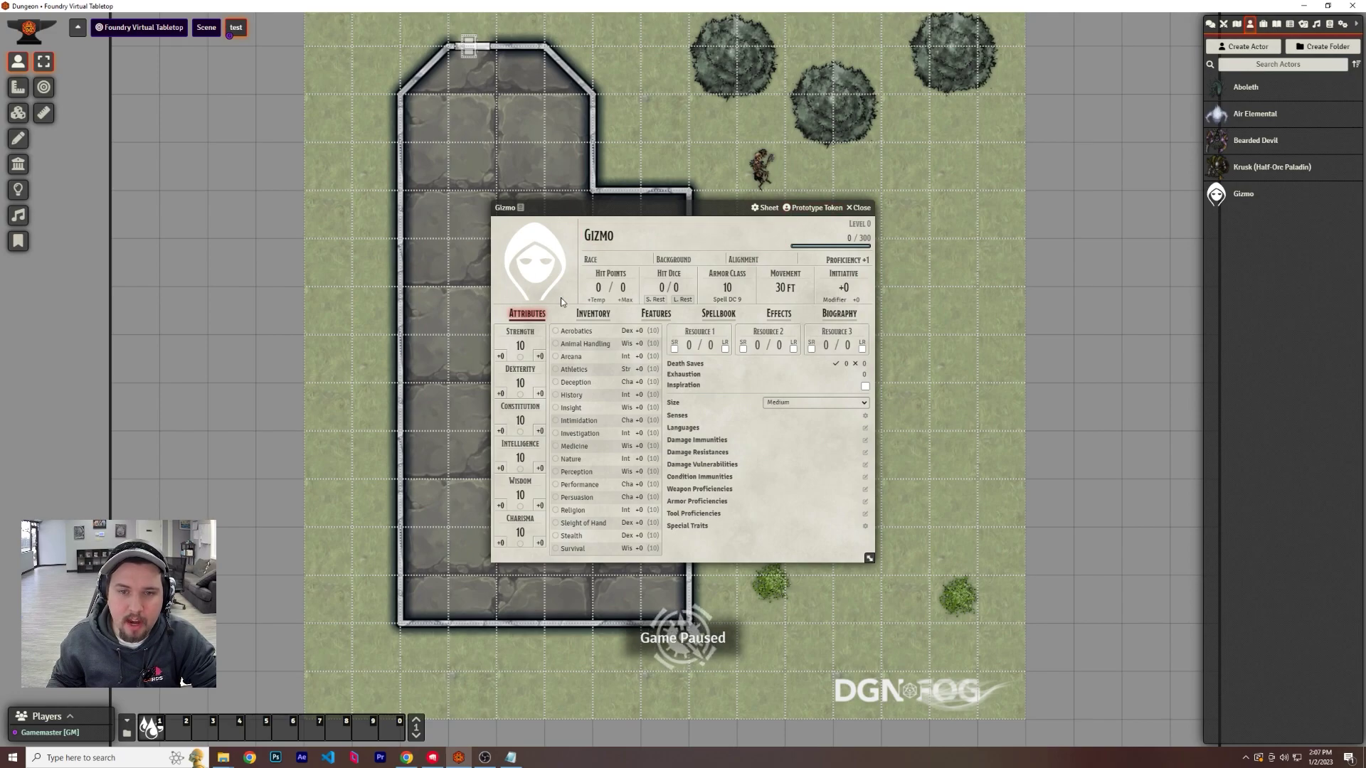
click(859, 207)
Place a Gizmo token on the building's stone floor and move it one grid square west
drag(1230, 194, 633, 309)
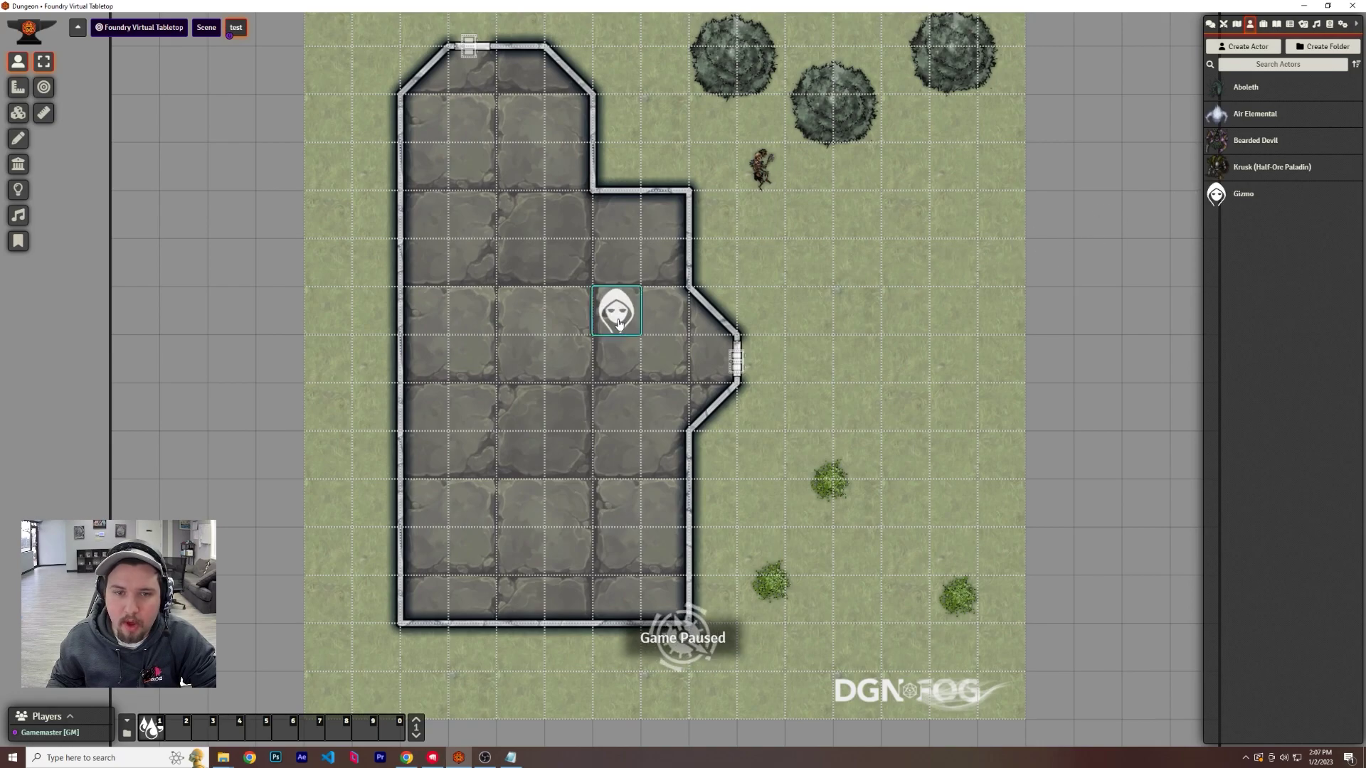
double_click(618, 324)
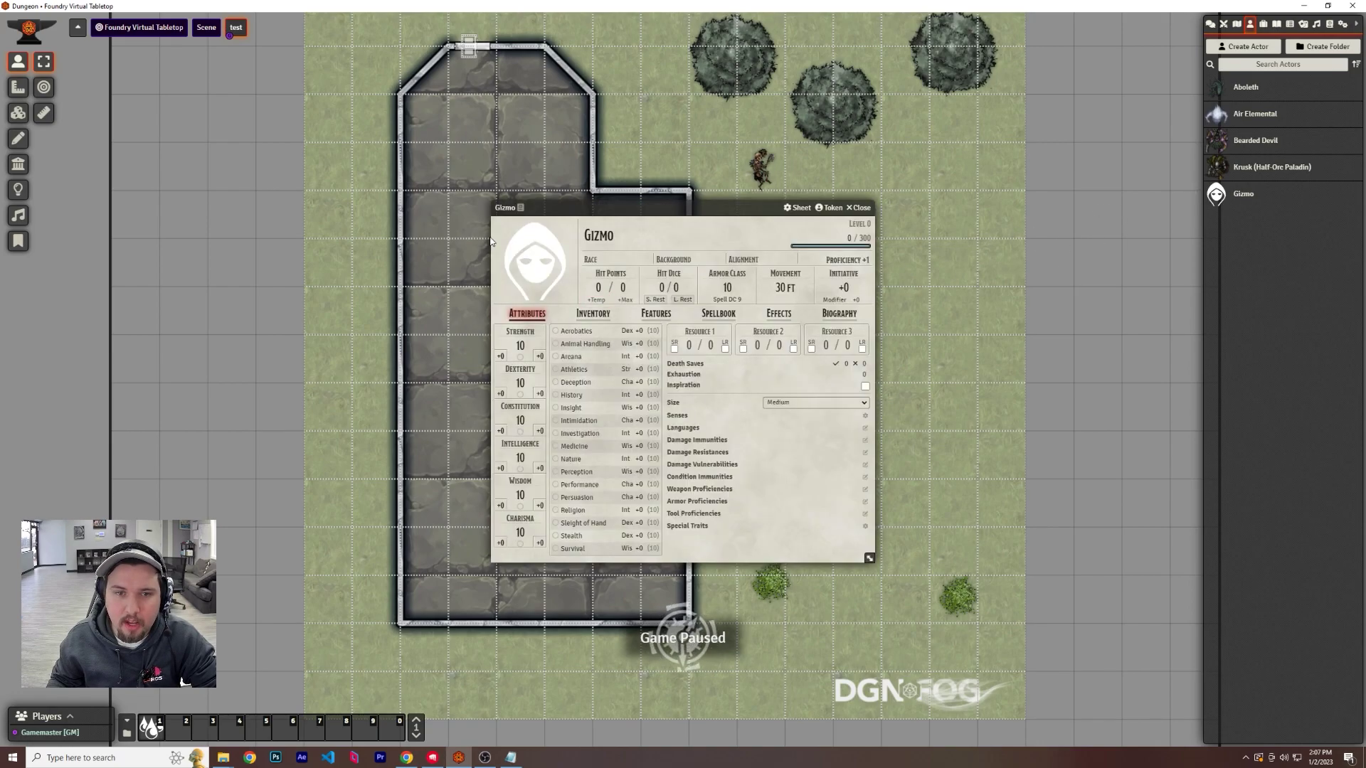
click(857, 207)
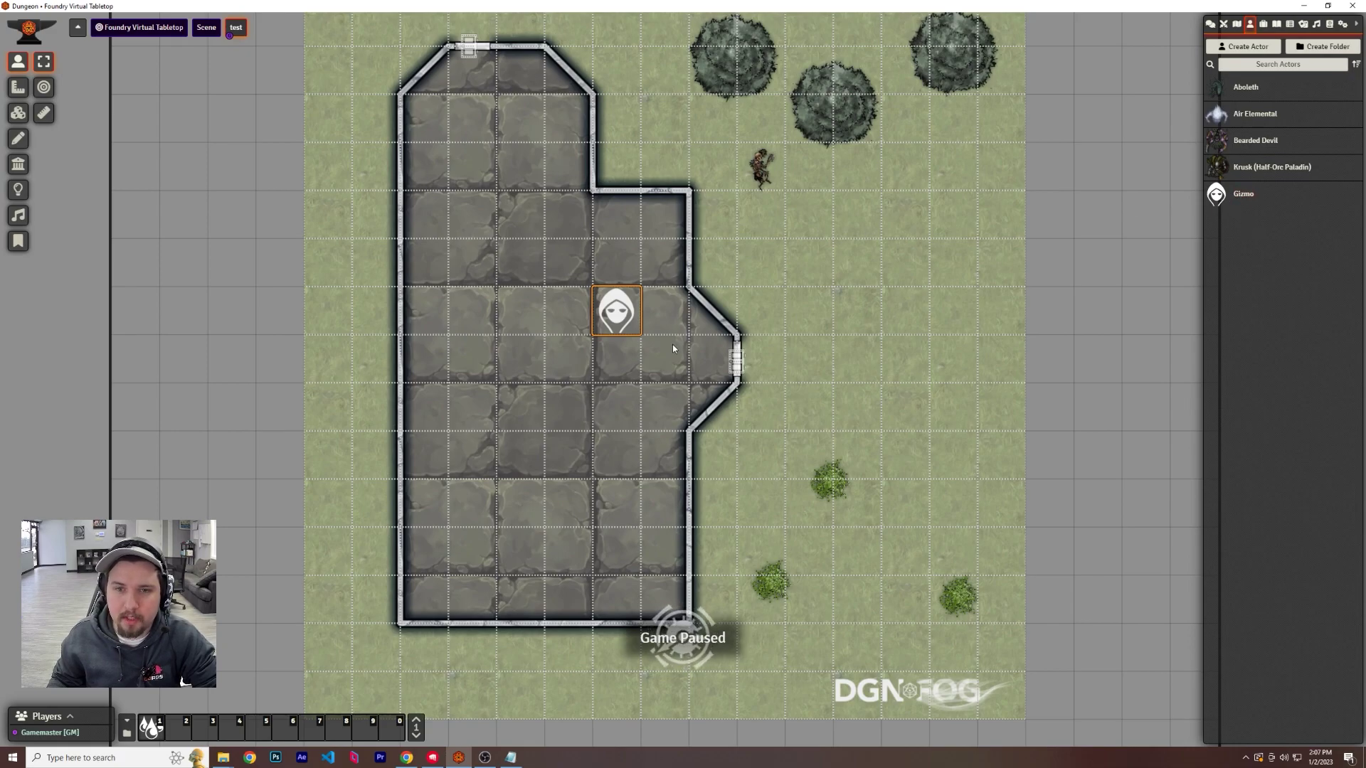
drag(617, 314, 573, 305)
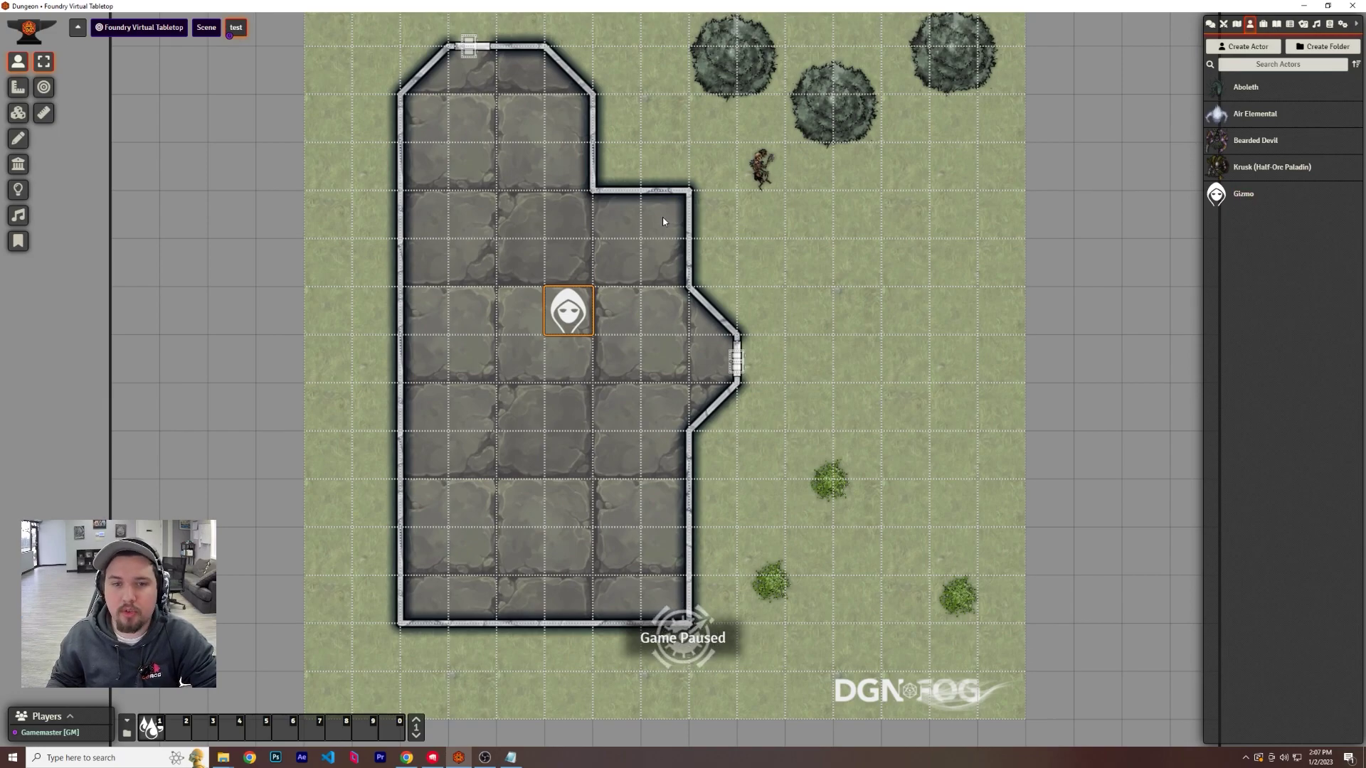
click(623, 379)
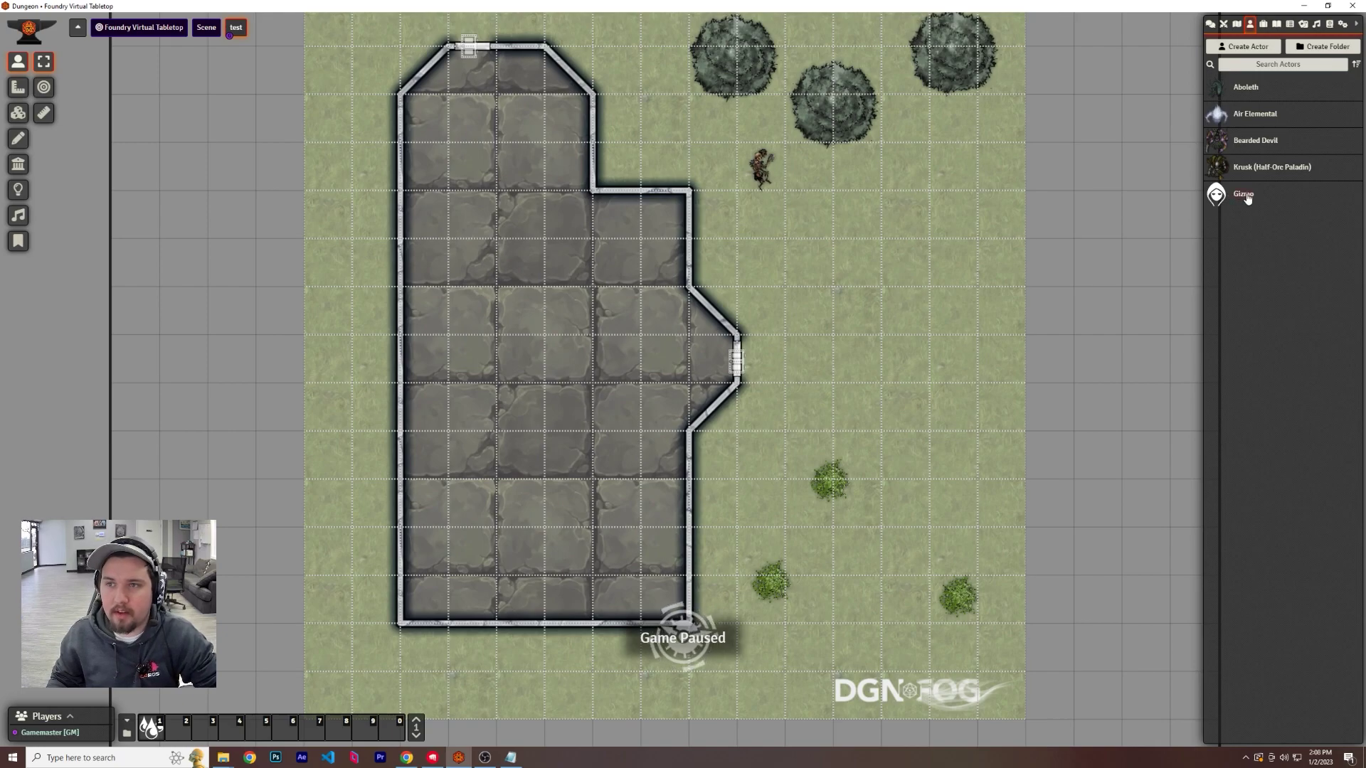
Set the individual player's ownership of the Gizmo actor to Owner and save the changes
right_click(1247, 199)
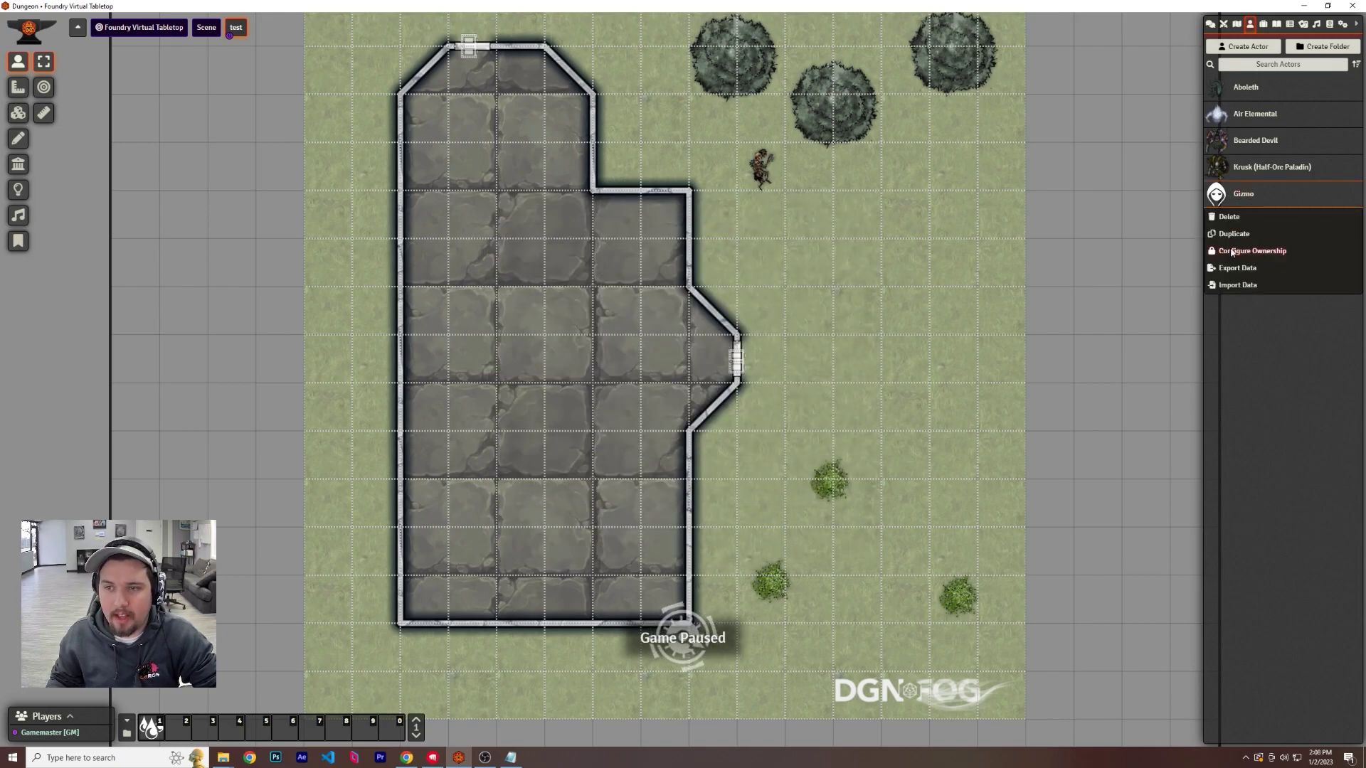
click(1241, 260)
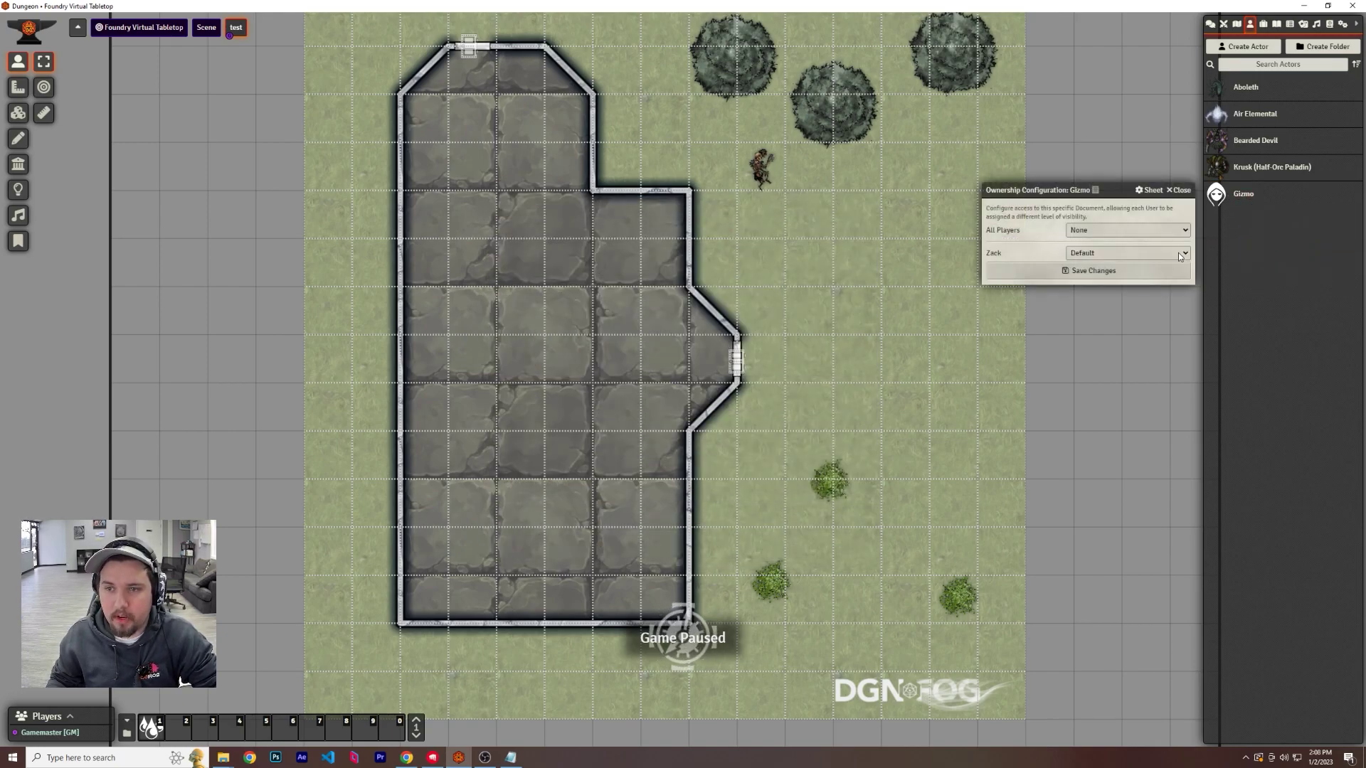
click(1124, 261)
click(1101, 302)
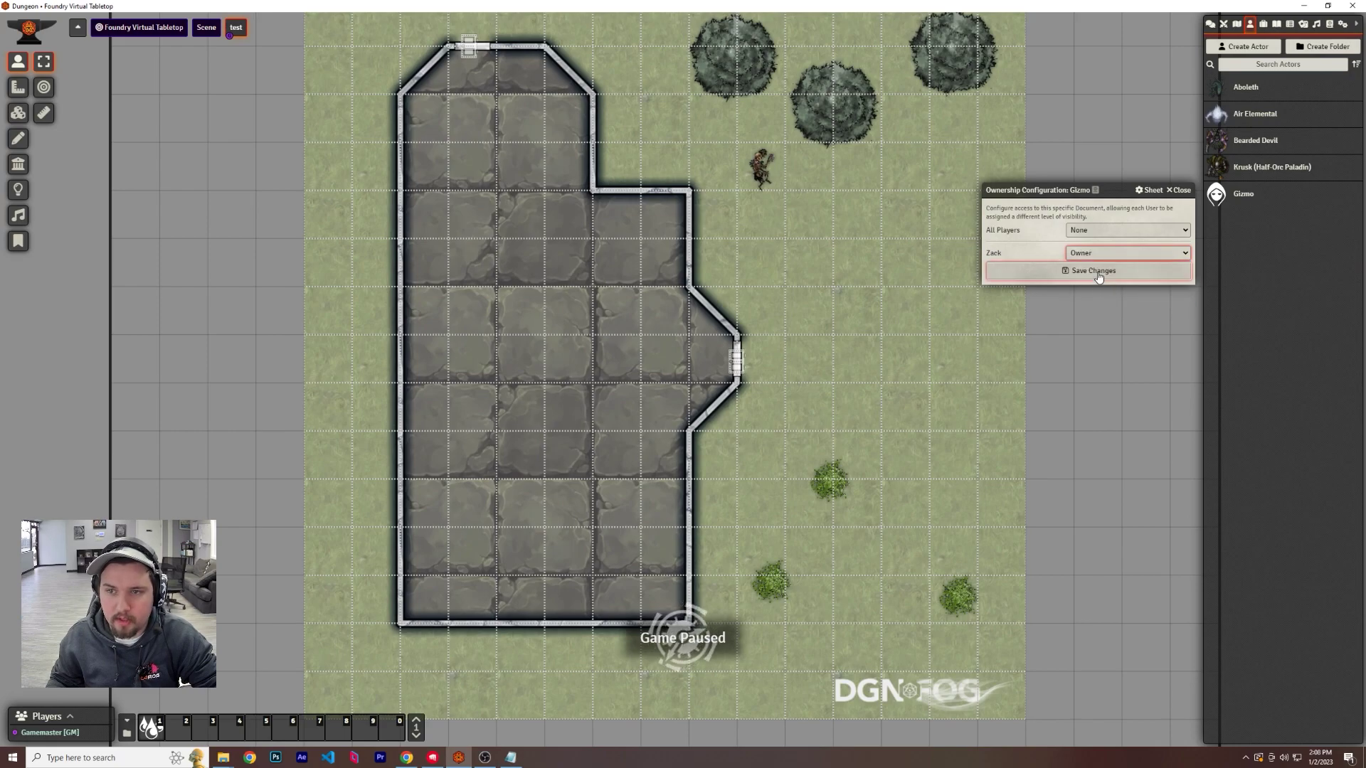
click(1098, 275)
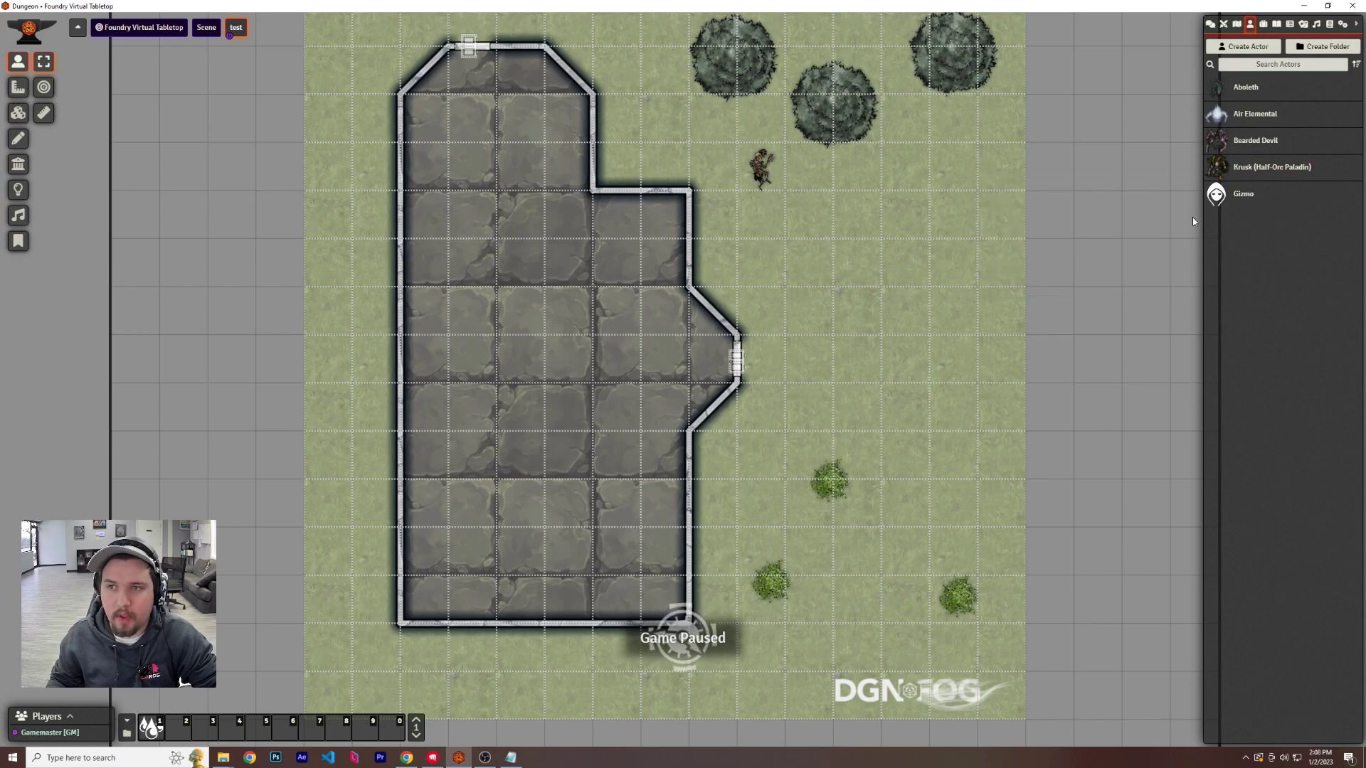
Upload token_1.png as Gizmo's prototype token image and try the token out on the map
click(1244, 197)
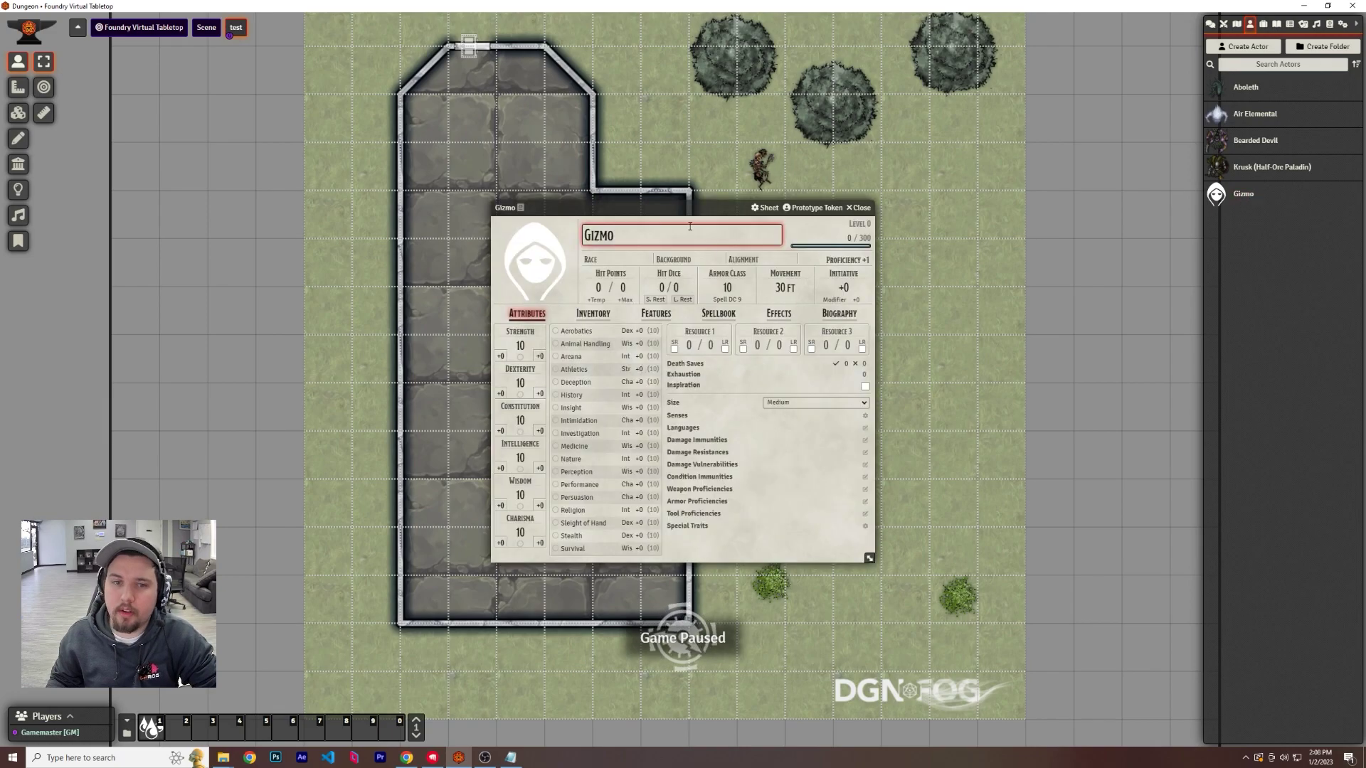
click(813, 207)
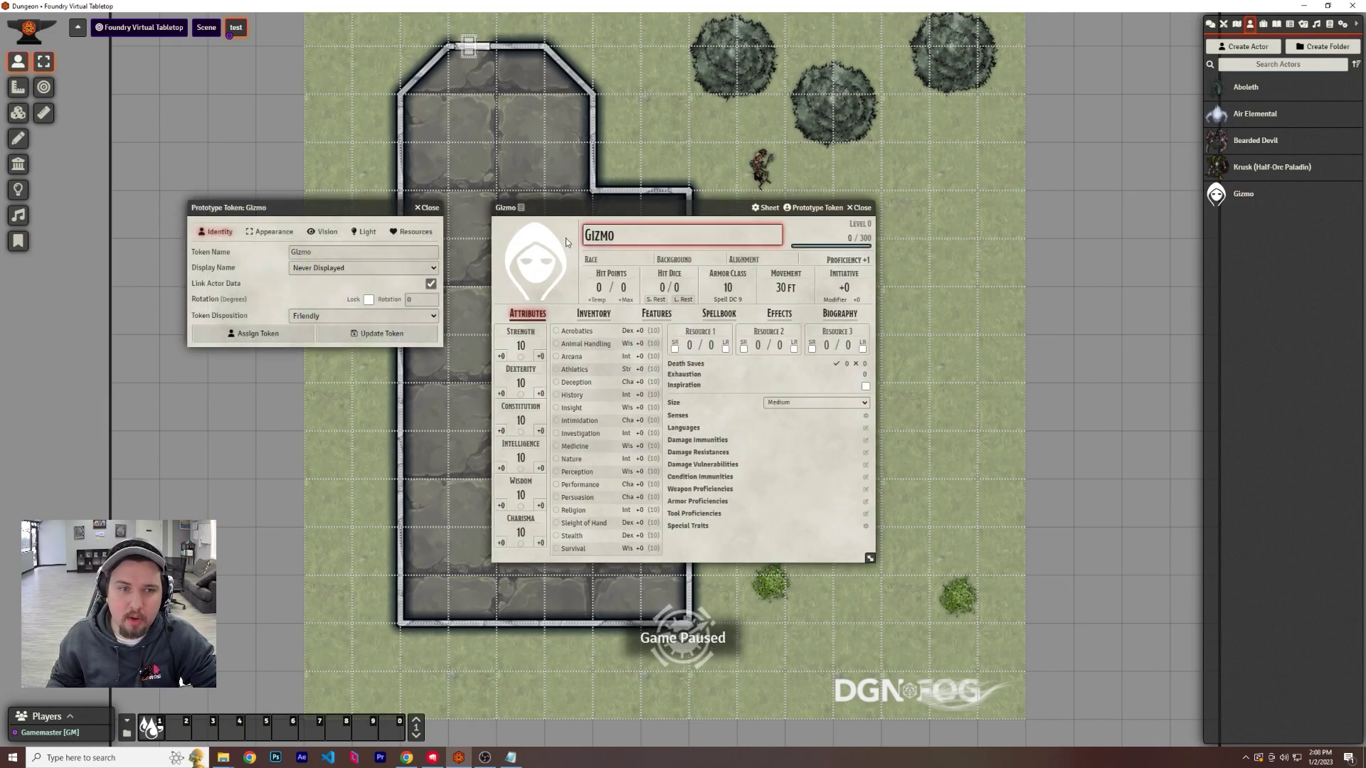
click(269, 232)
click(427, 252)
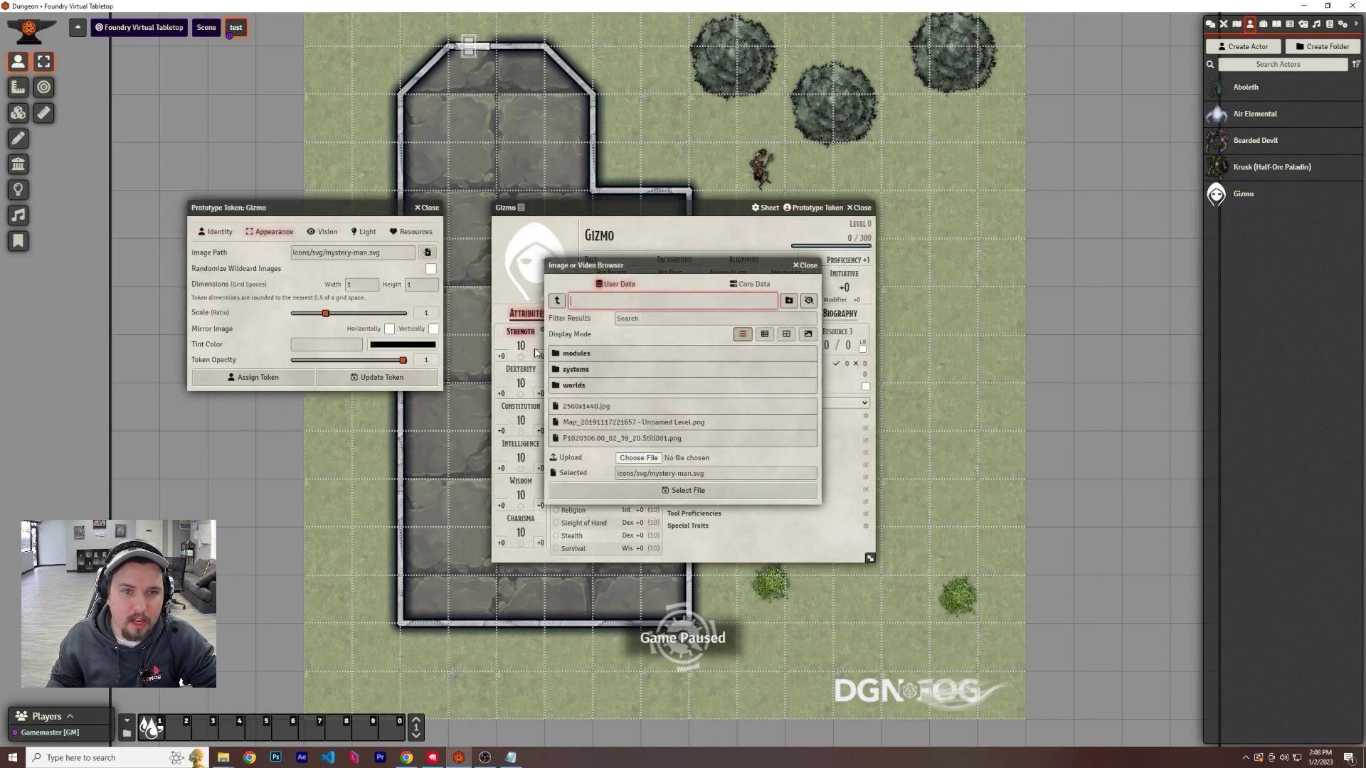
click(659, 459)
click(344, 373)
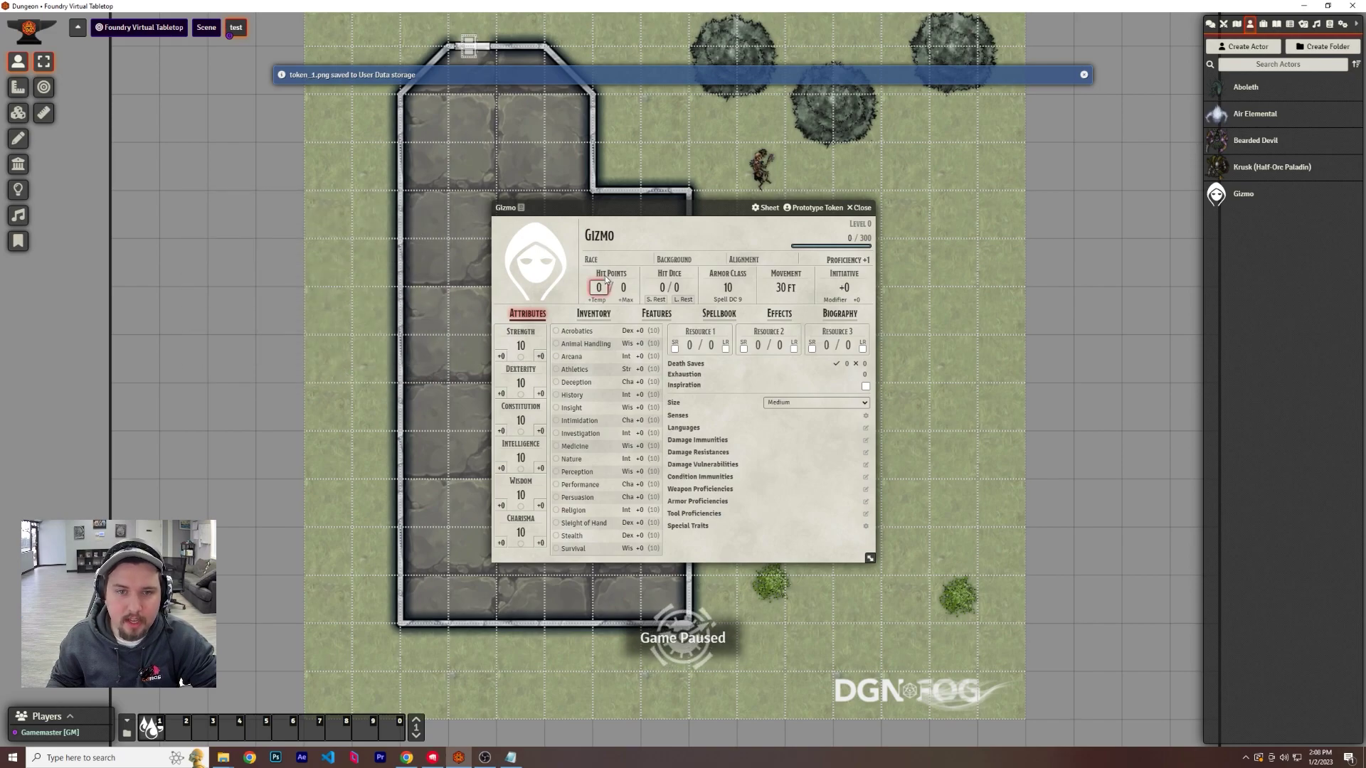
drag(640, 207, 993, 276)
drag(1222, 196, 616, 311)
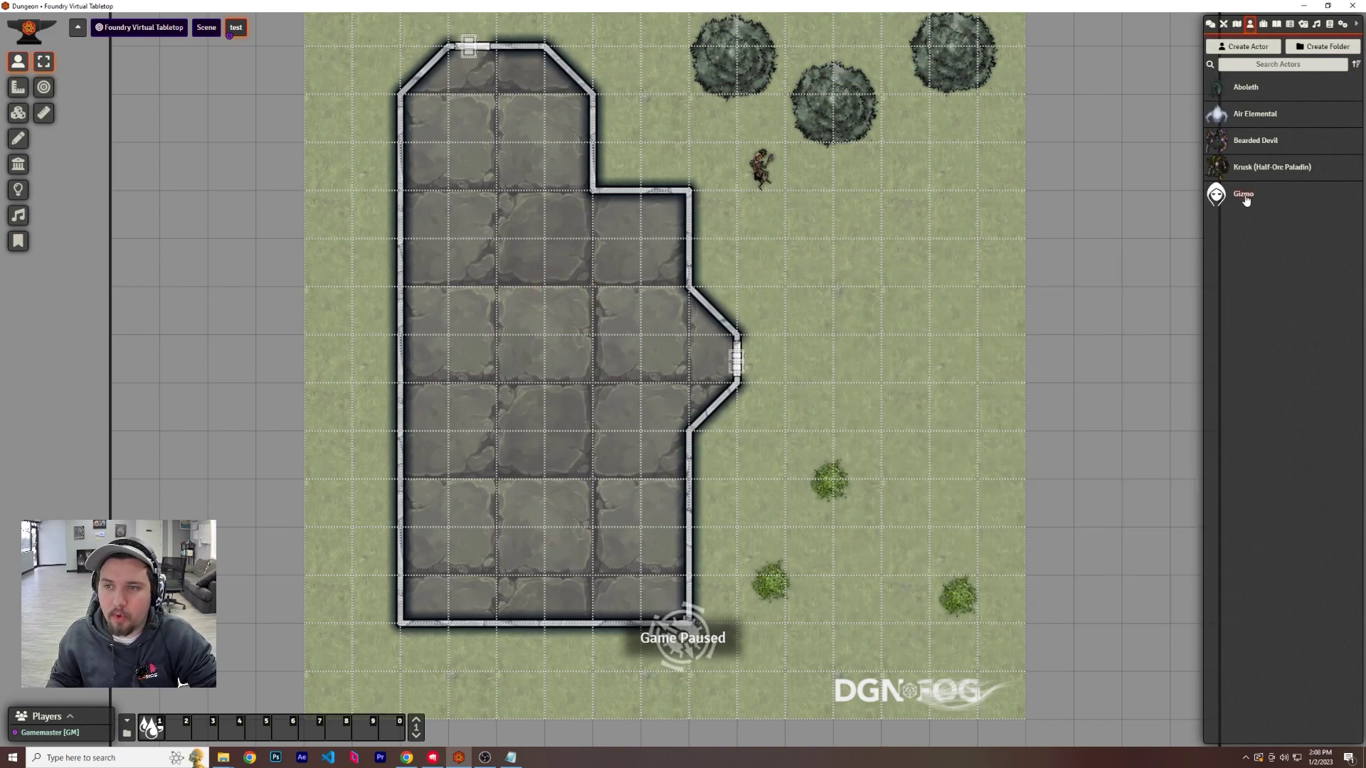
Set Gizmo's character portrait to the uploaded goblin token image and close the sheet
click(1245, 201)
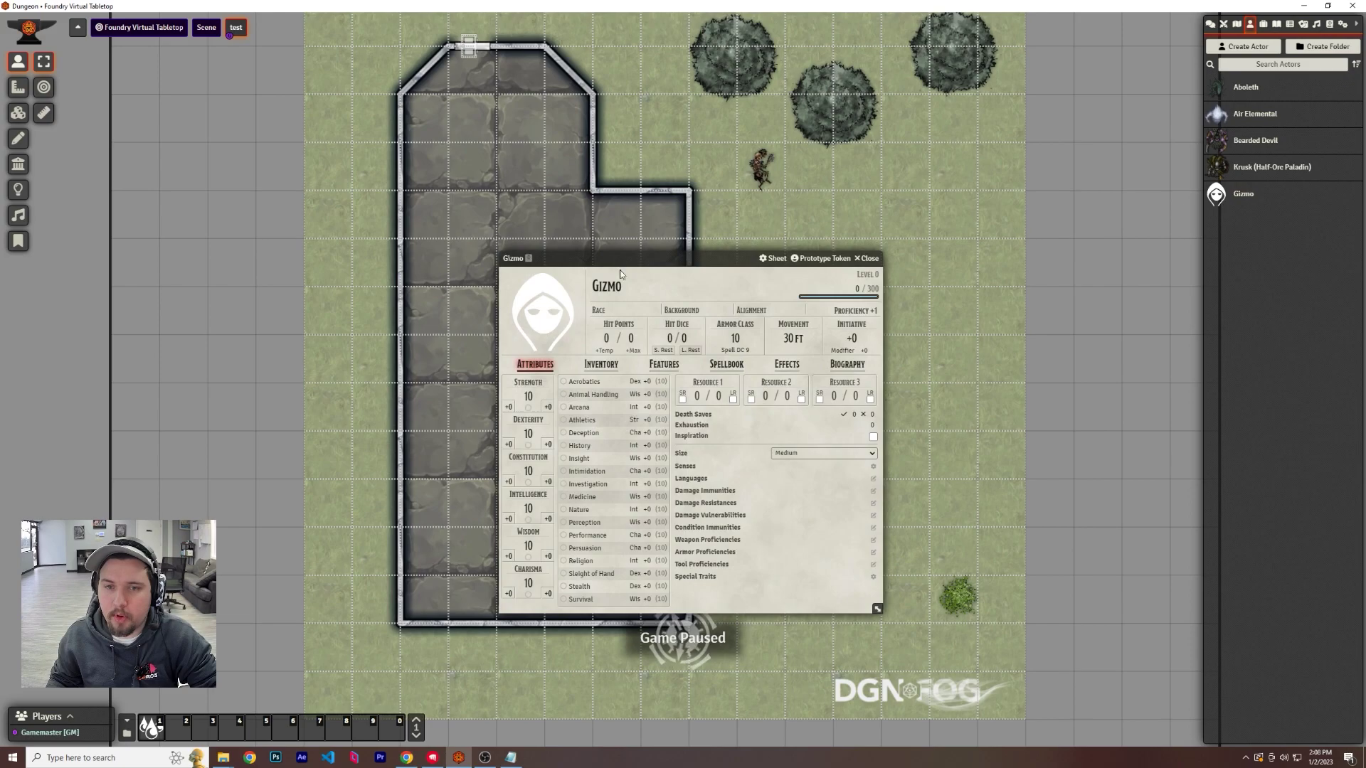
click(545, 310)
click(561, 468)
click(626, 521)
click(870, 262)
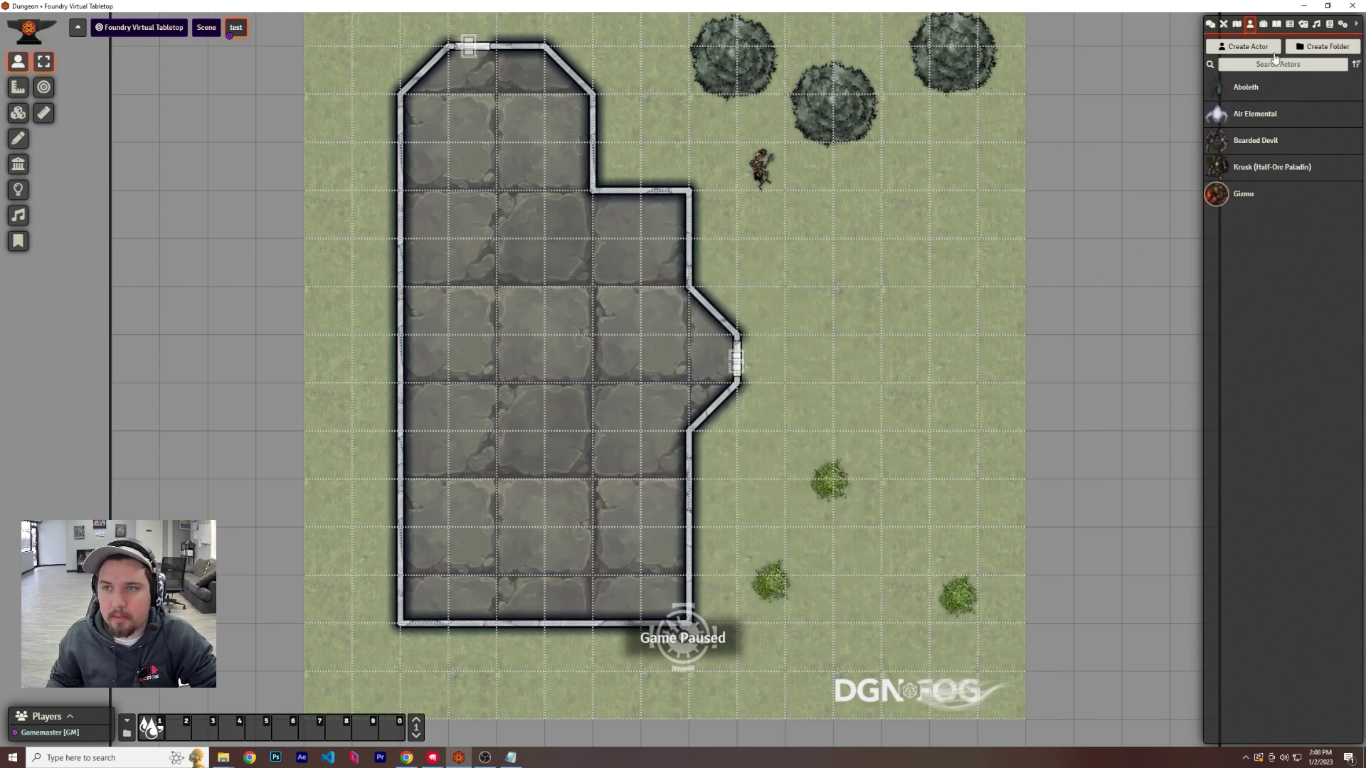
Create an actor folder named Heroes and move Gizmo into it
click(1308, 53)
text(Heroes)
key(Return)
drag(1244, 213, 1257, 87)
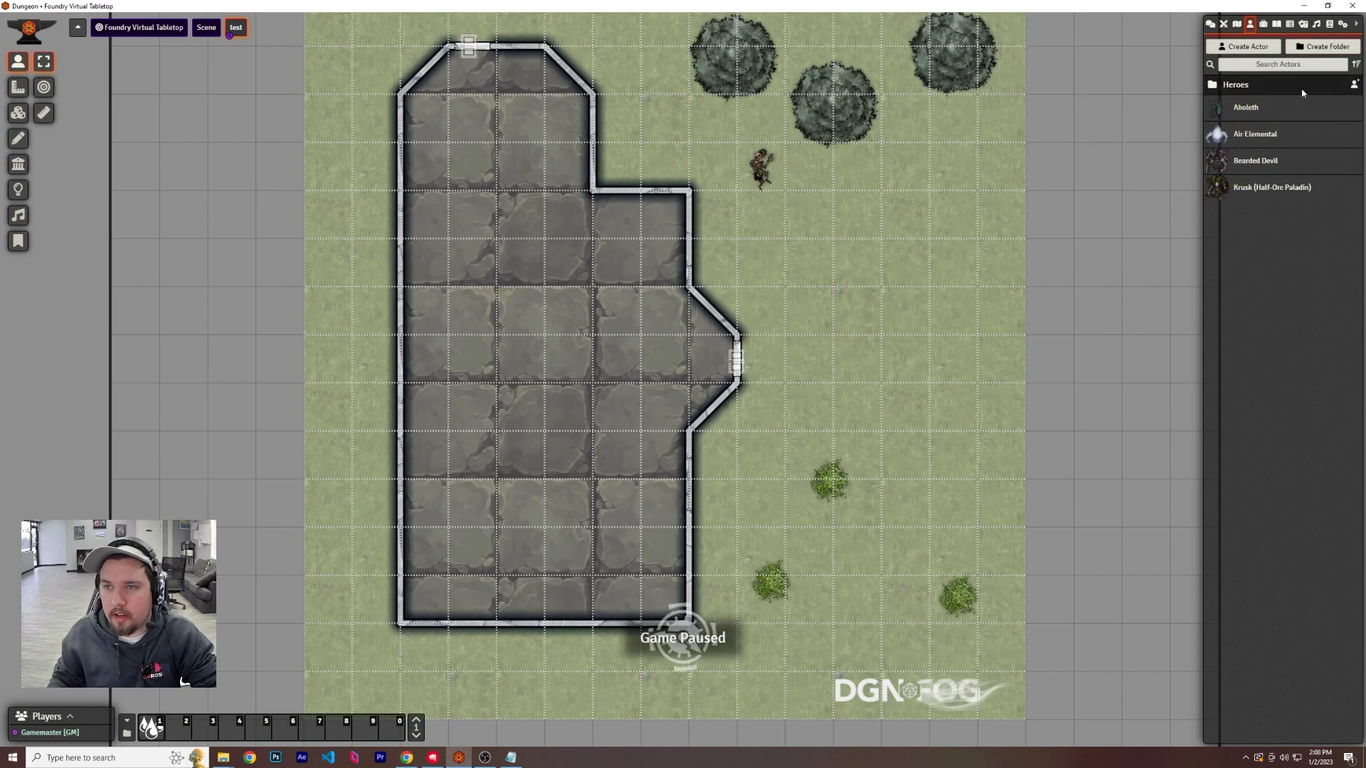
Create two more actor folders named Undead and Elementals
click(1317, 47)
text(Undead)
key(Return)
click(1316, 47)
text(Elemen)
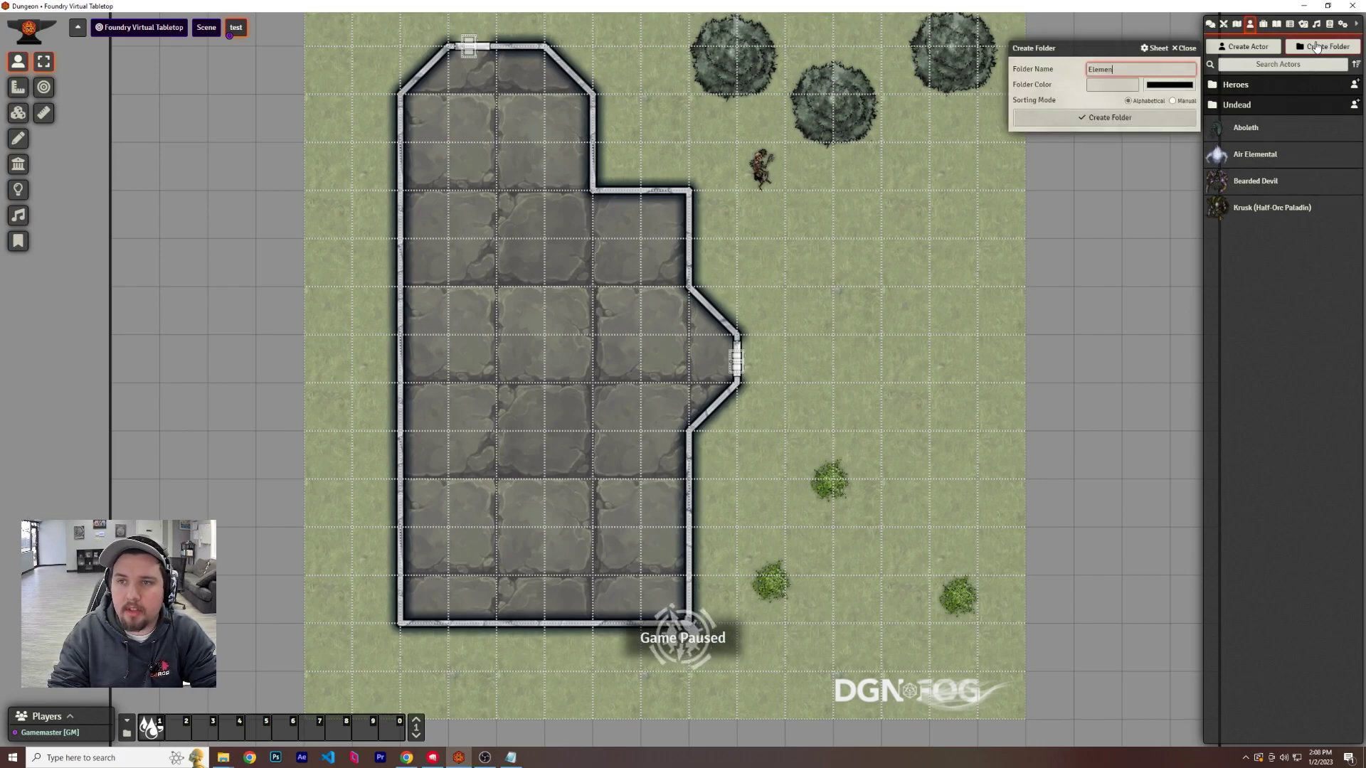
text(tals)
key(Return)
Move Air Elemental into the Elementals folder and sort the remaining loose actors into folders
drag(1254, 154, 1244, 125)
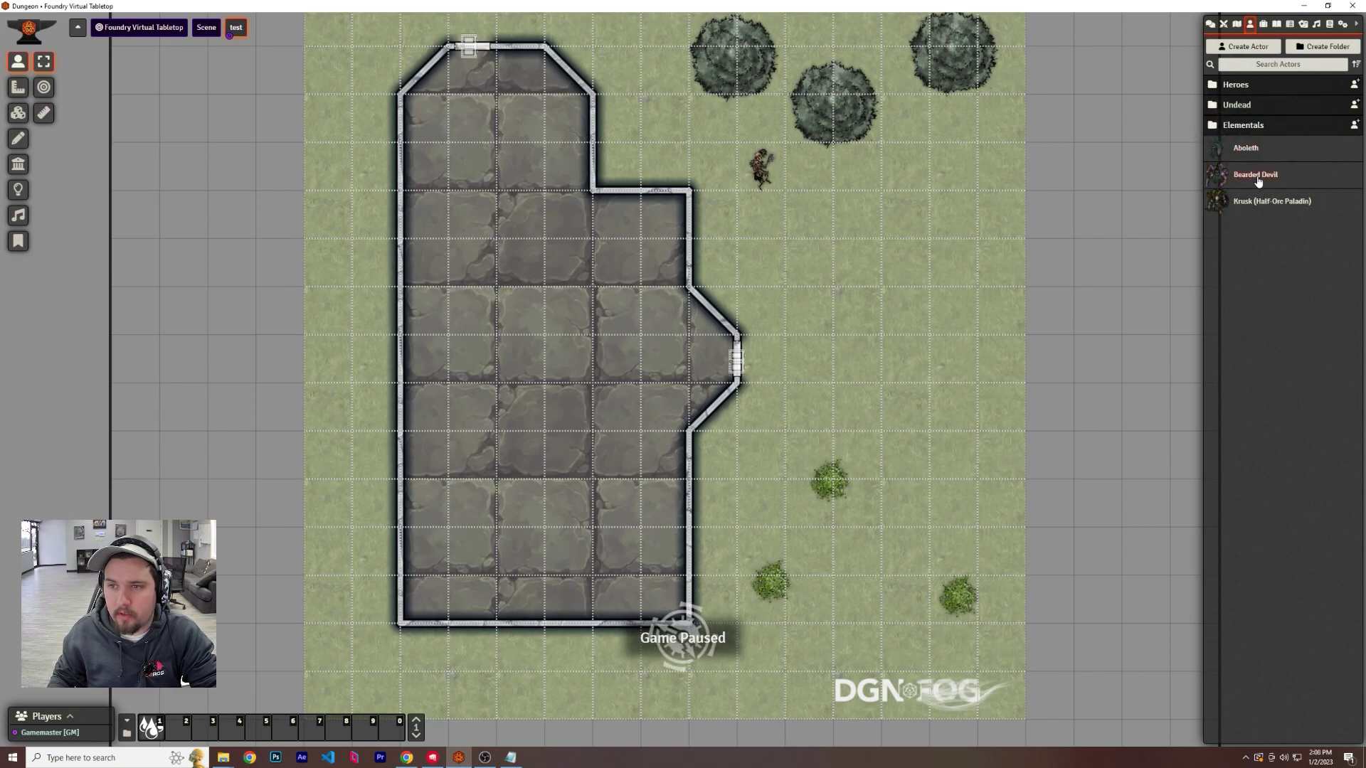
drag(1248, 194, 1241, 87)
drag(1244, 140, 1244, 125)
Open Gizmo from the Heroes folder, review the character's inventory and close the sheet
click(1235, 84)
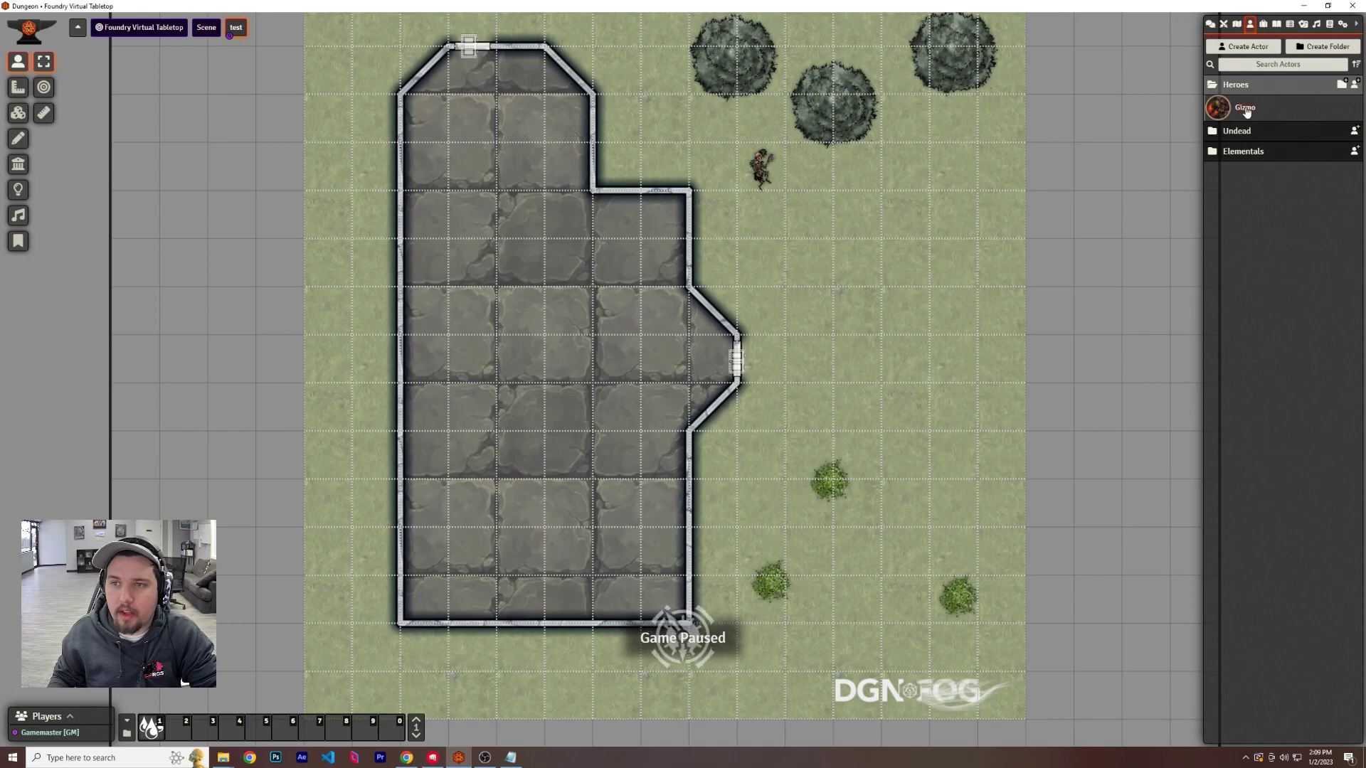
double_click(1245, 107)
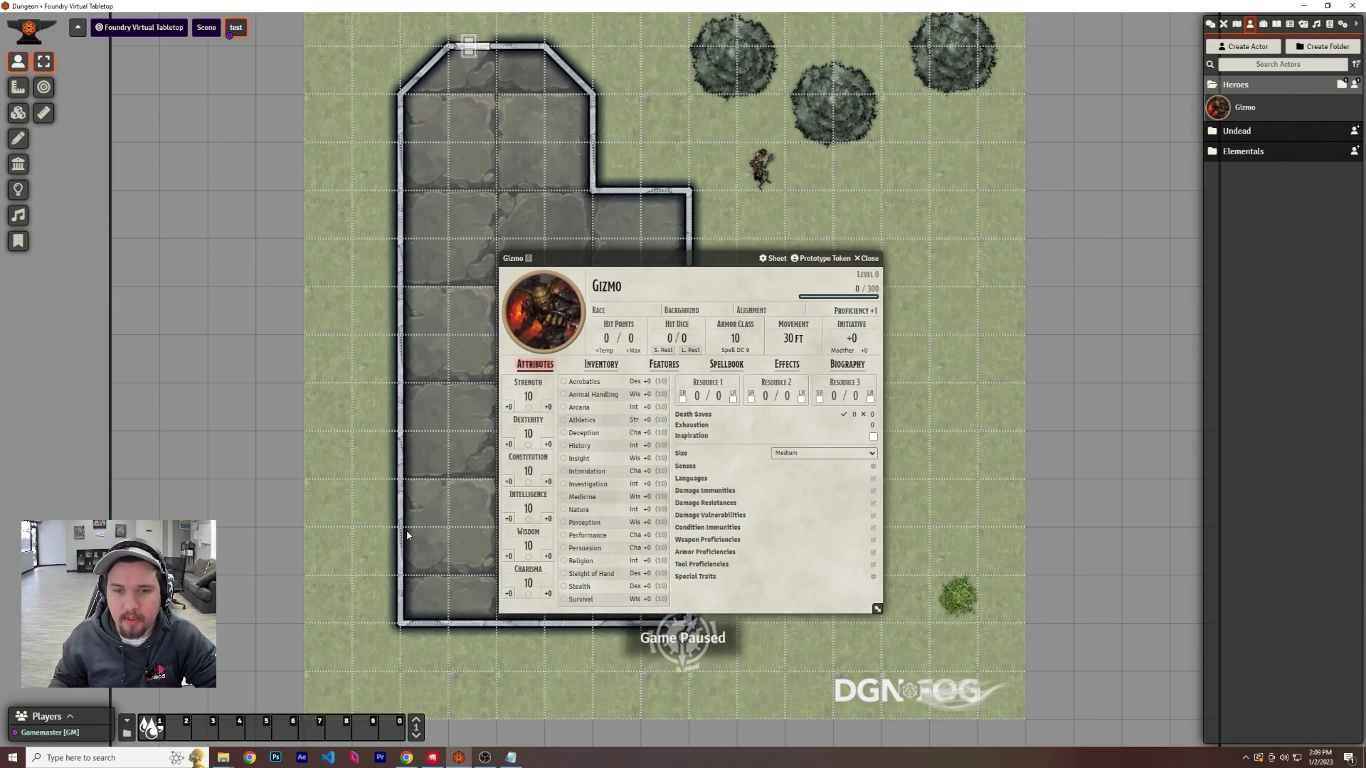
click(601, 364)
drag(665, 257, 541, 172)
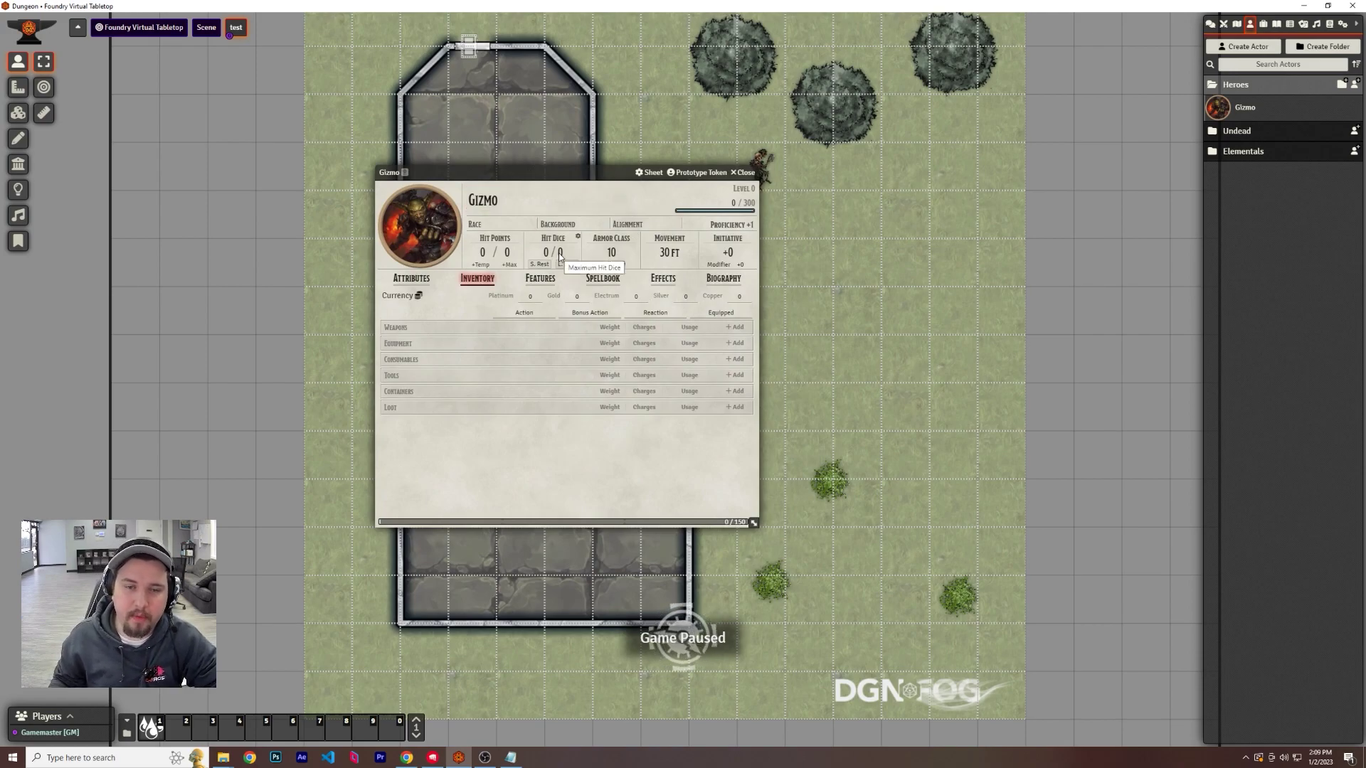
click(634, 203)
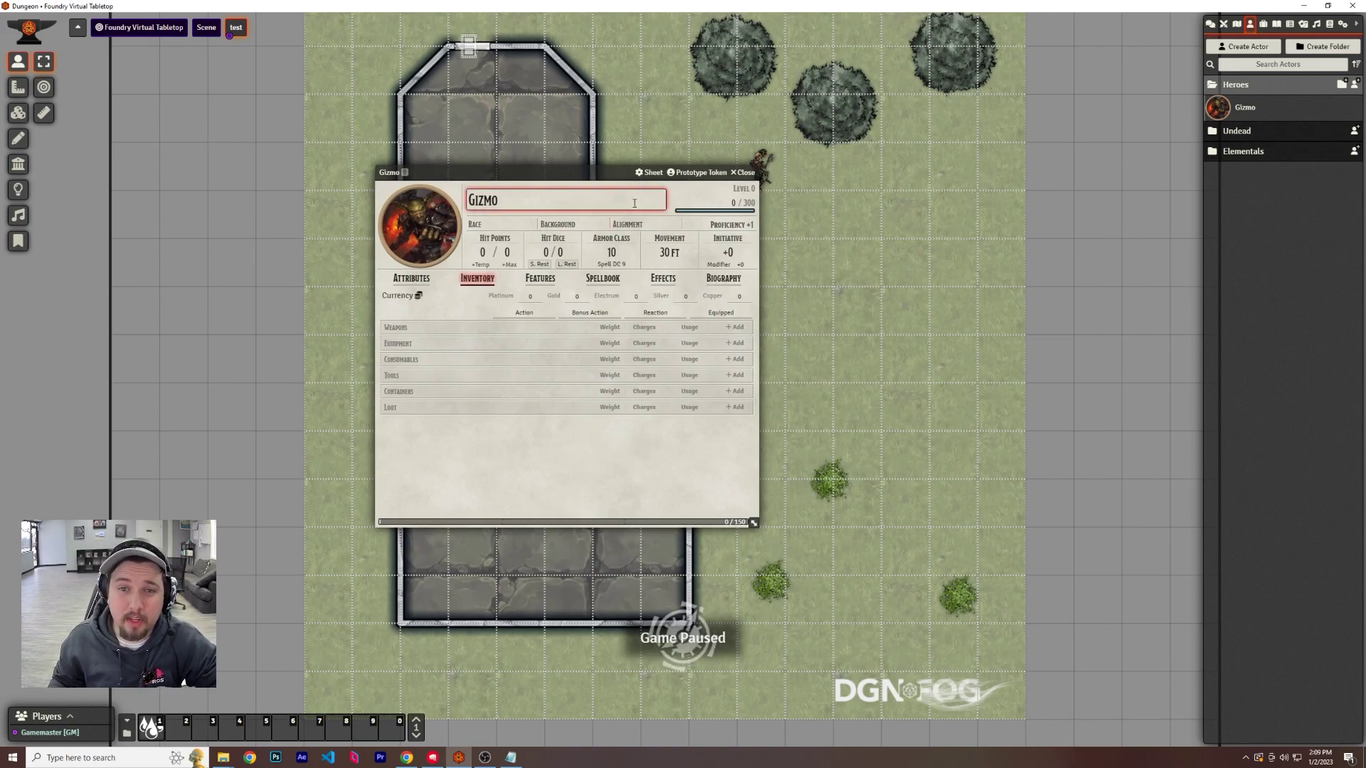
click(743, 172)
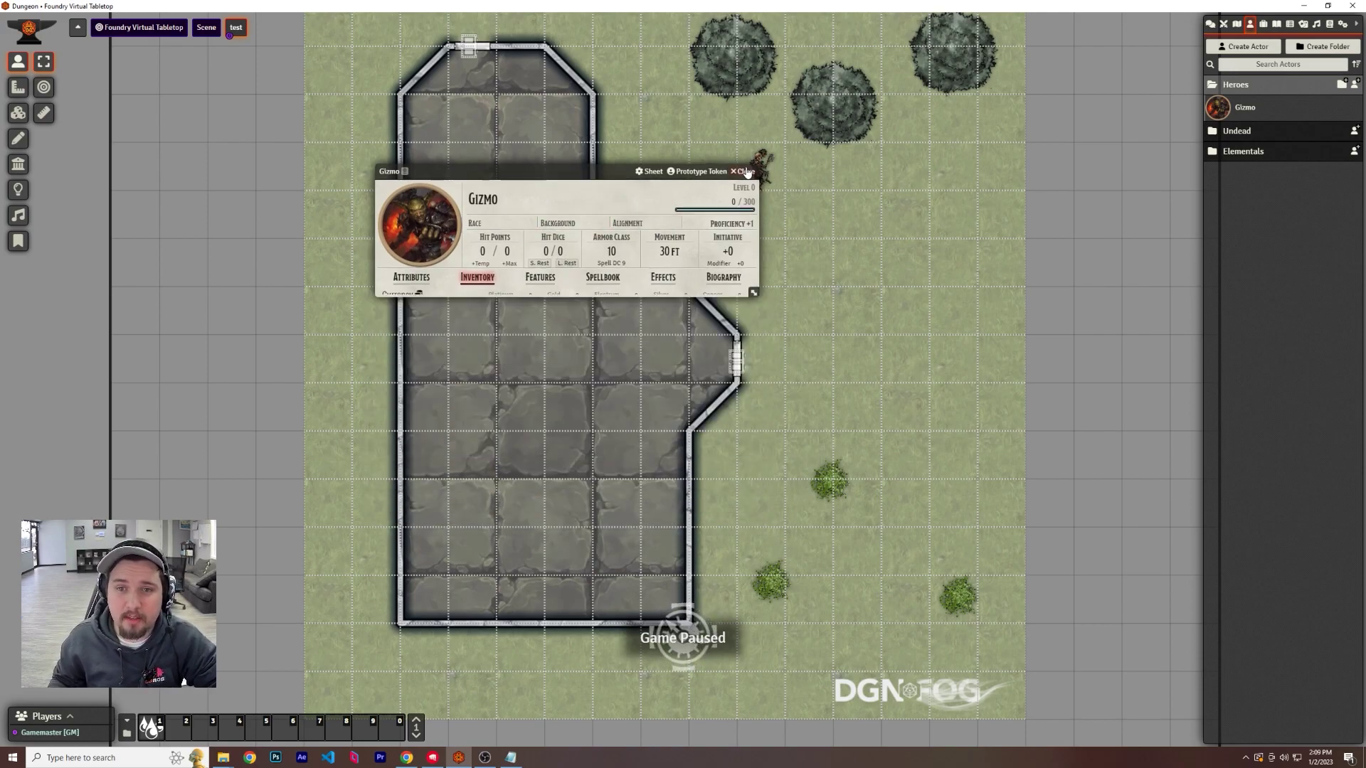
Import all content of the Spells (SRD) compendium into a folder named Spells (SRD)
click(1329, 26)
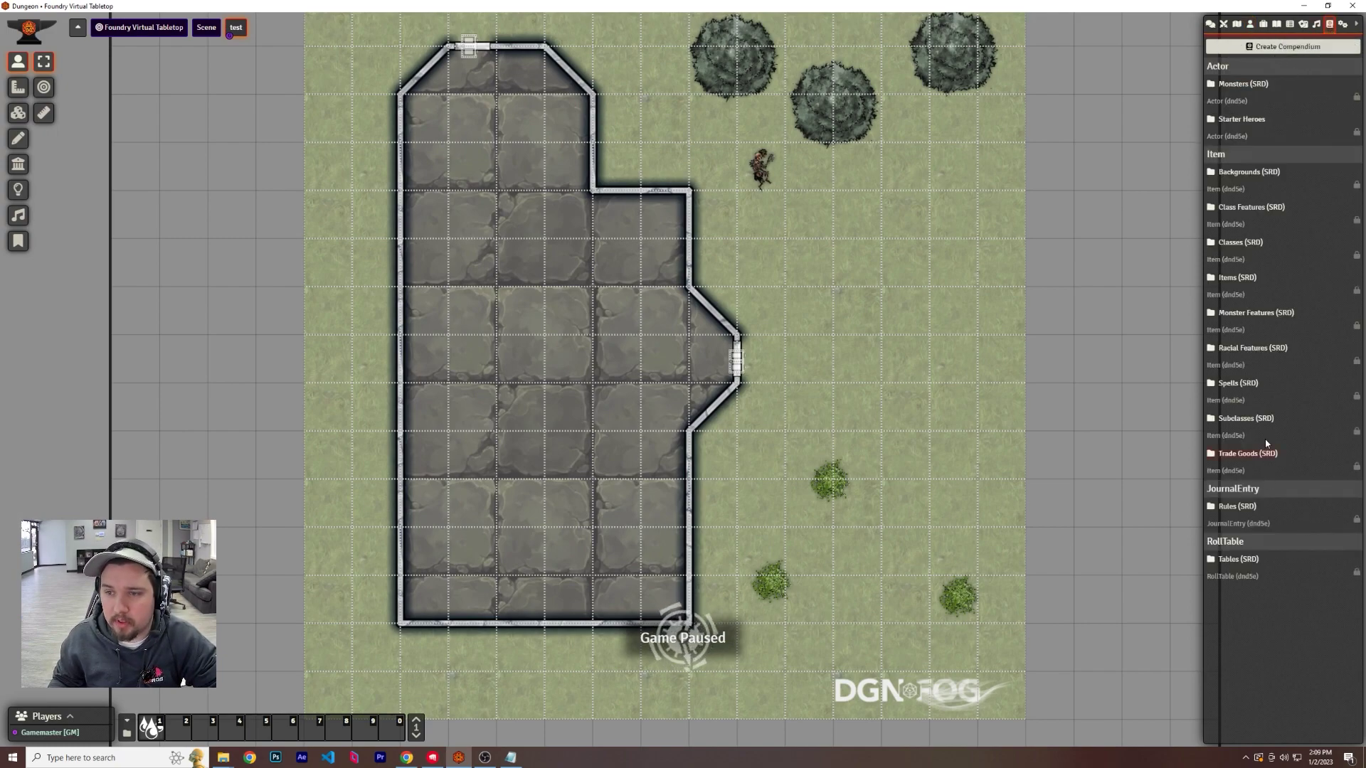
right_click(1231, 384)
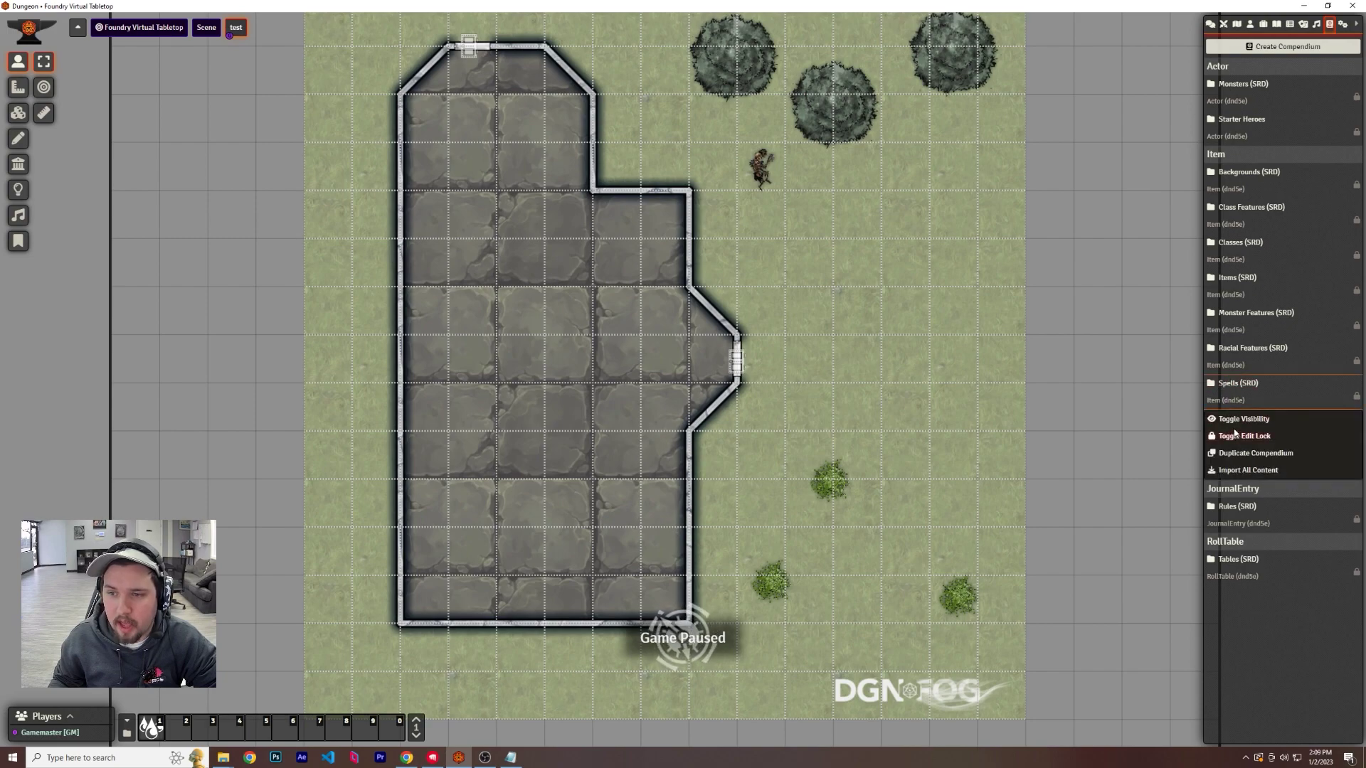
click(1247, 469)
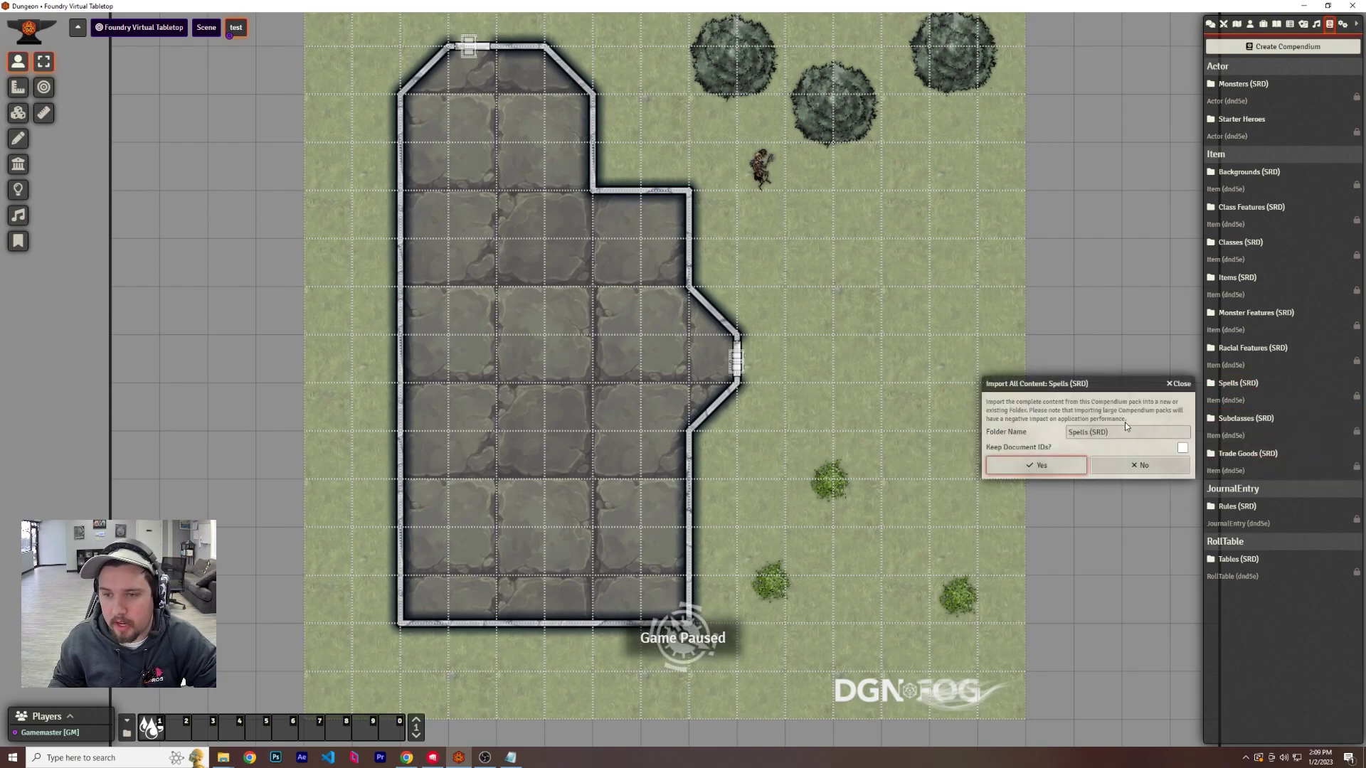
click(1038, 465)
Import all content of the Racial Features (SRD) compendium into a folder of the same name
drag(1223, 383, 1232, 351)
right_click(1233, 350)
click(1244, 434)
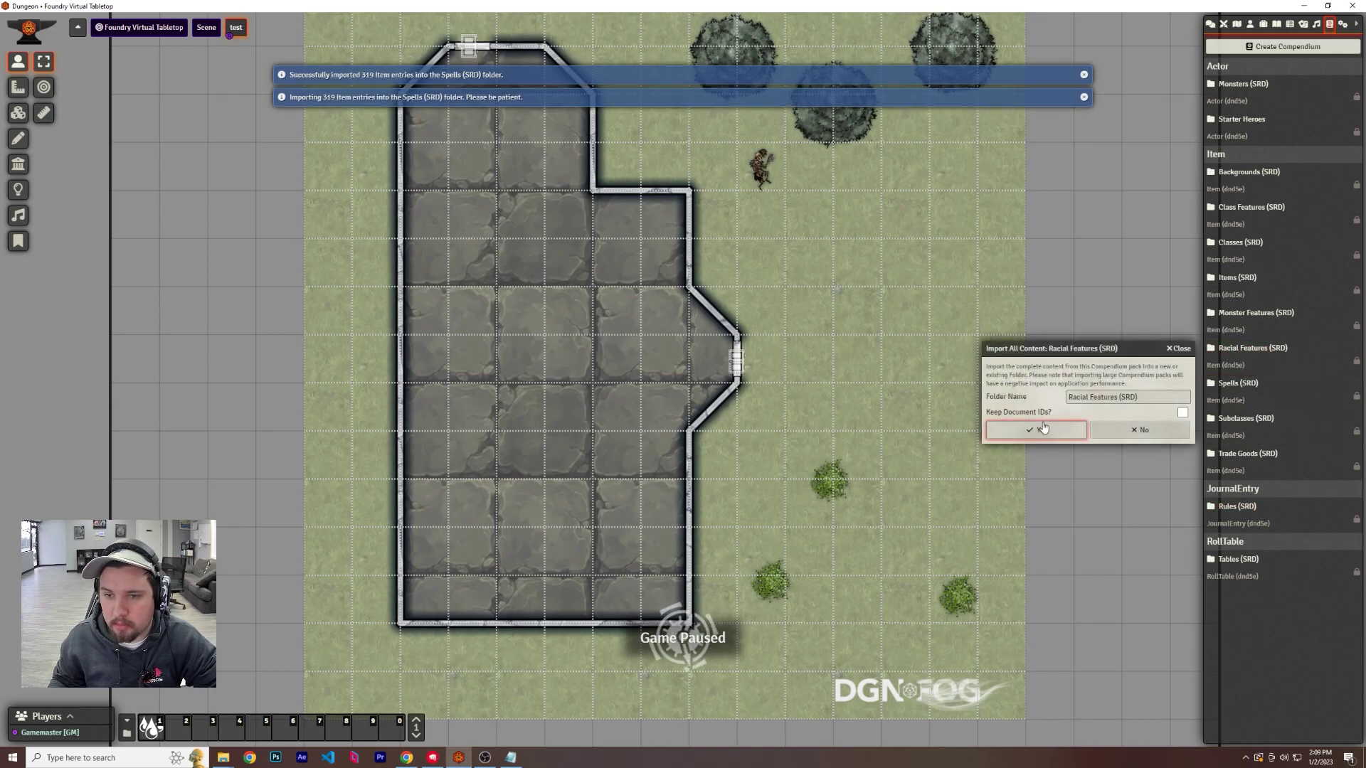
click(1037, 437)
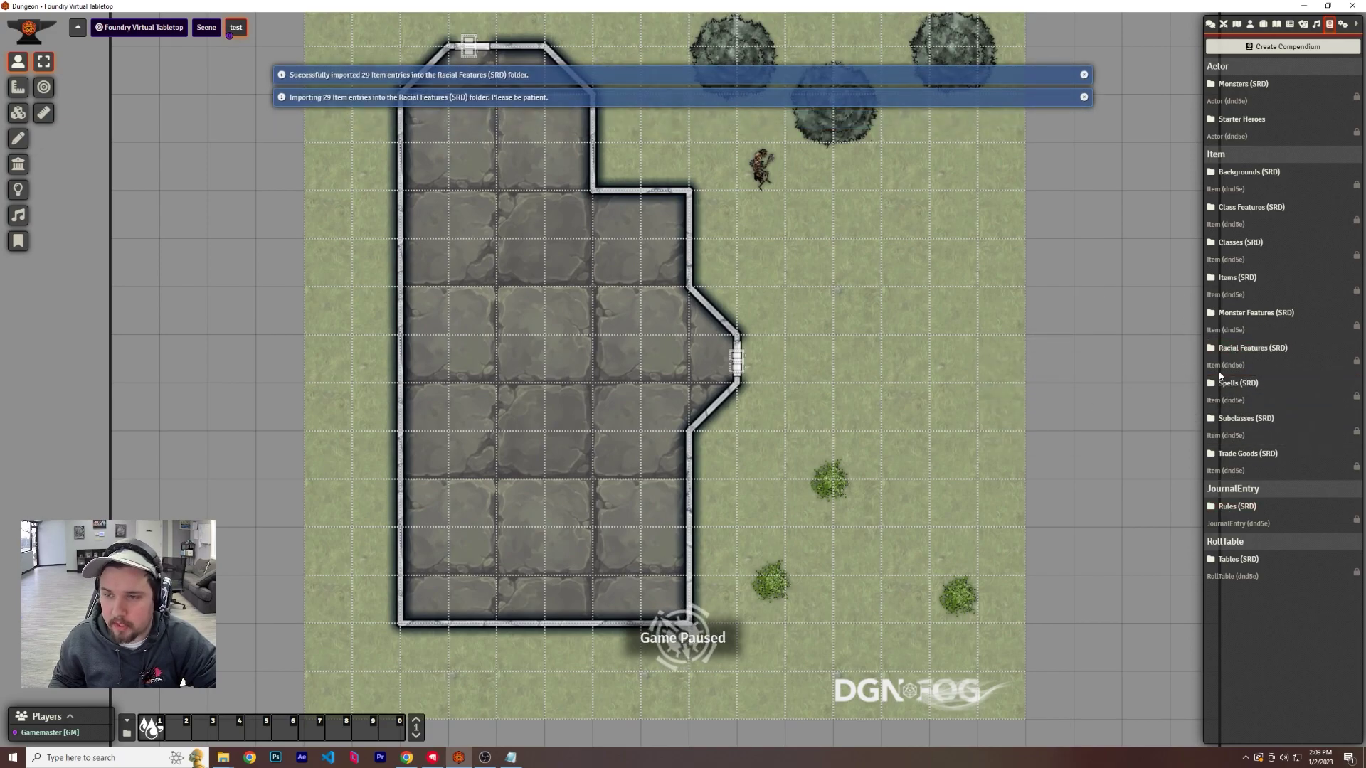
Import all content of the Items (SRD) compendium into a folder named Items (SRD)
right_click(1226, 288)
click(1234, 364)
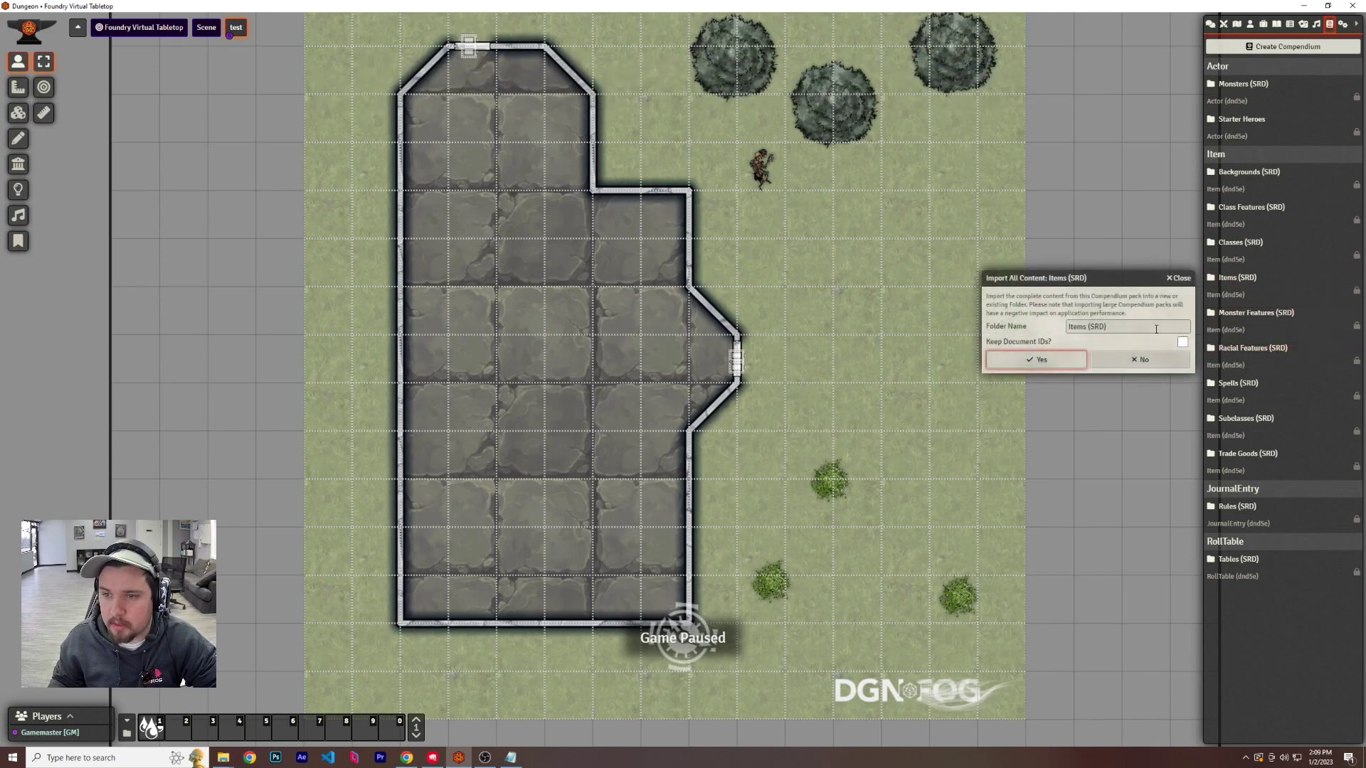
click(1040, 359)
Check the imported Spells (SRD), Racial Features (SRD) and Items (SRD) folders among the world's items
click(1263, 23)
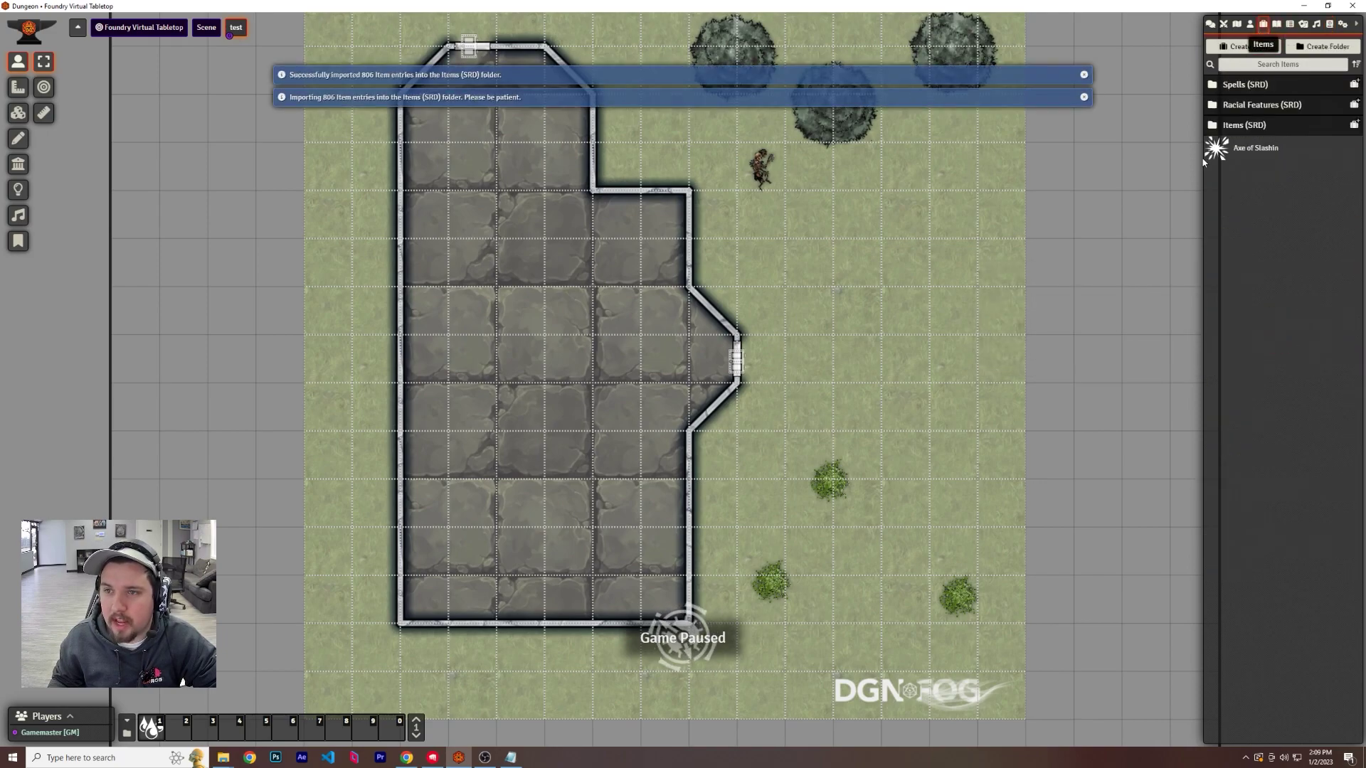
click(1240, 85)
click(1258, 86)
click(1251, 106)
click(1251, 106)
click(1245, 129)
click(1245, 126)
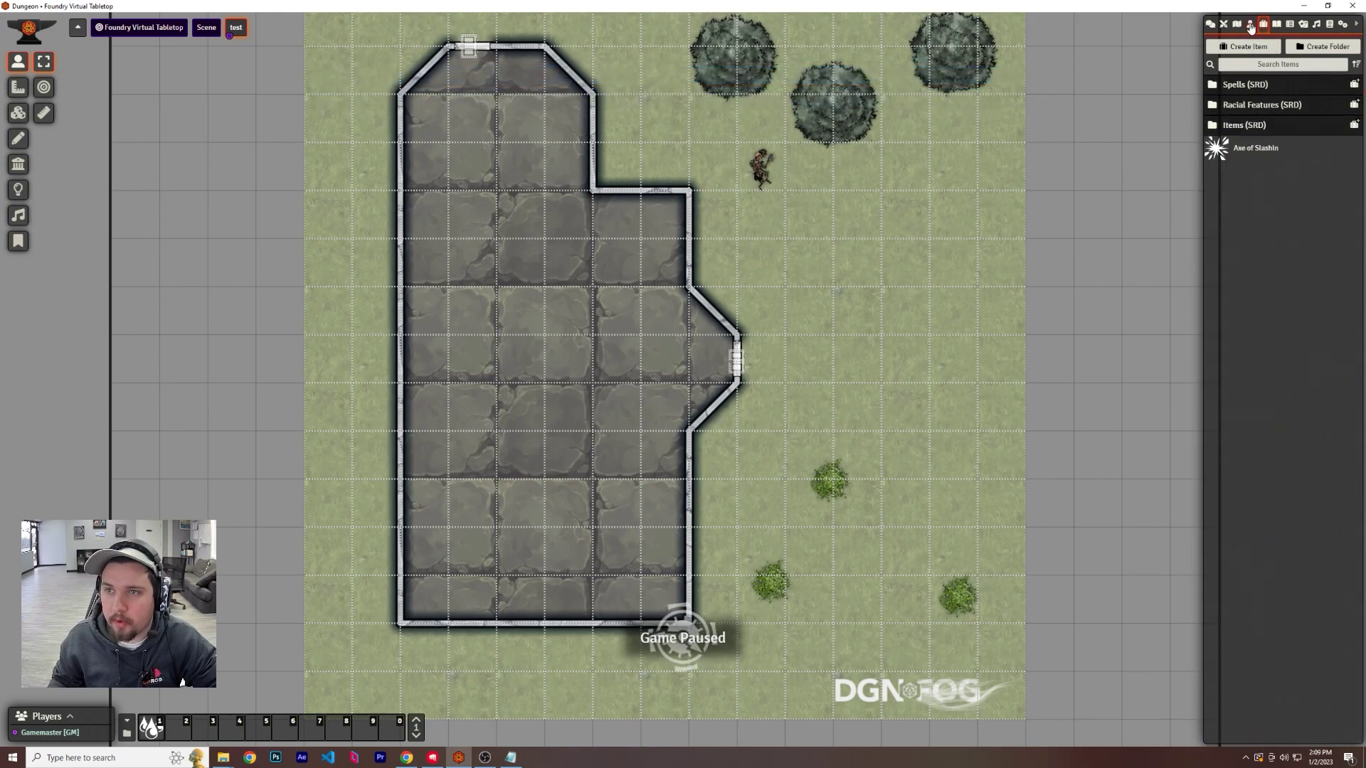
Open Gizmo's sheet, search the items for "rapi" and add the Rapier to the character's inventory
click(1250, 23)
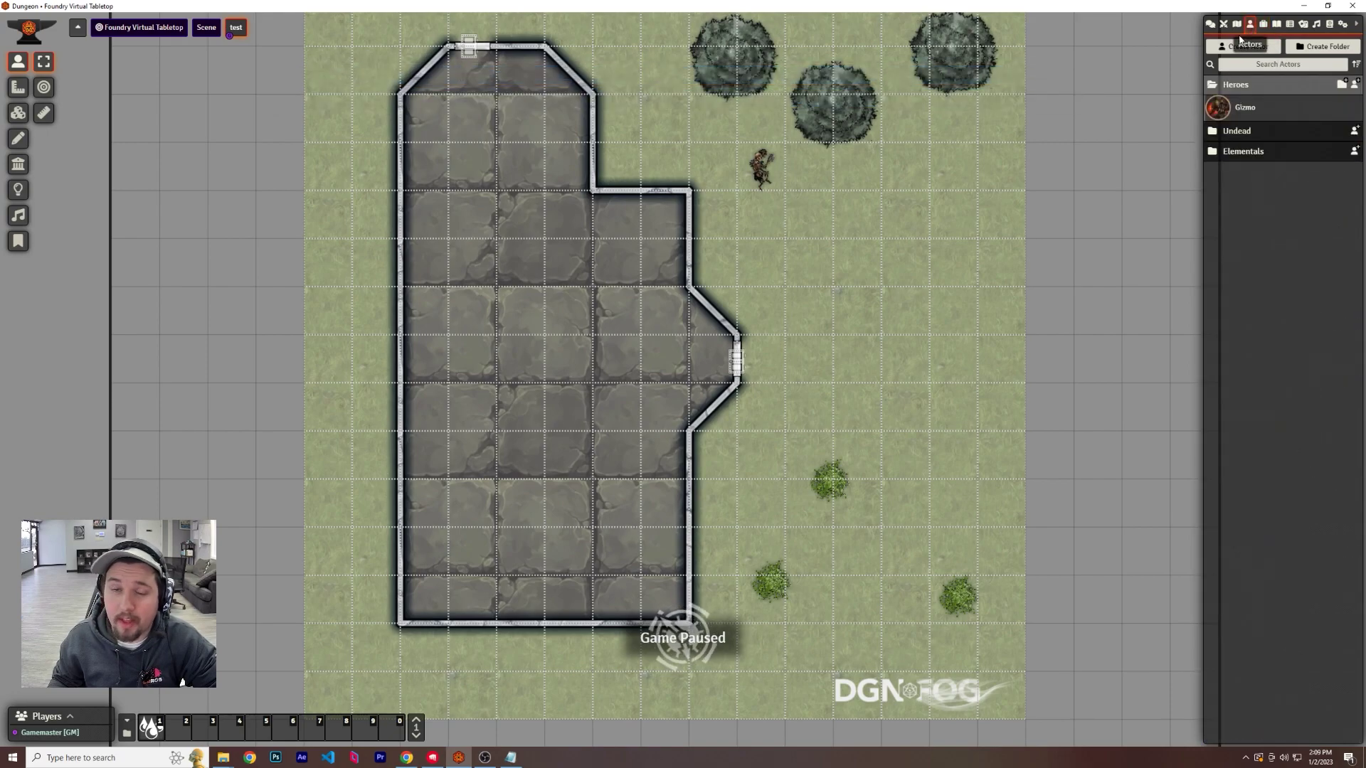
click(1238, 111)
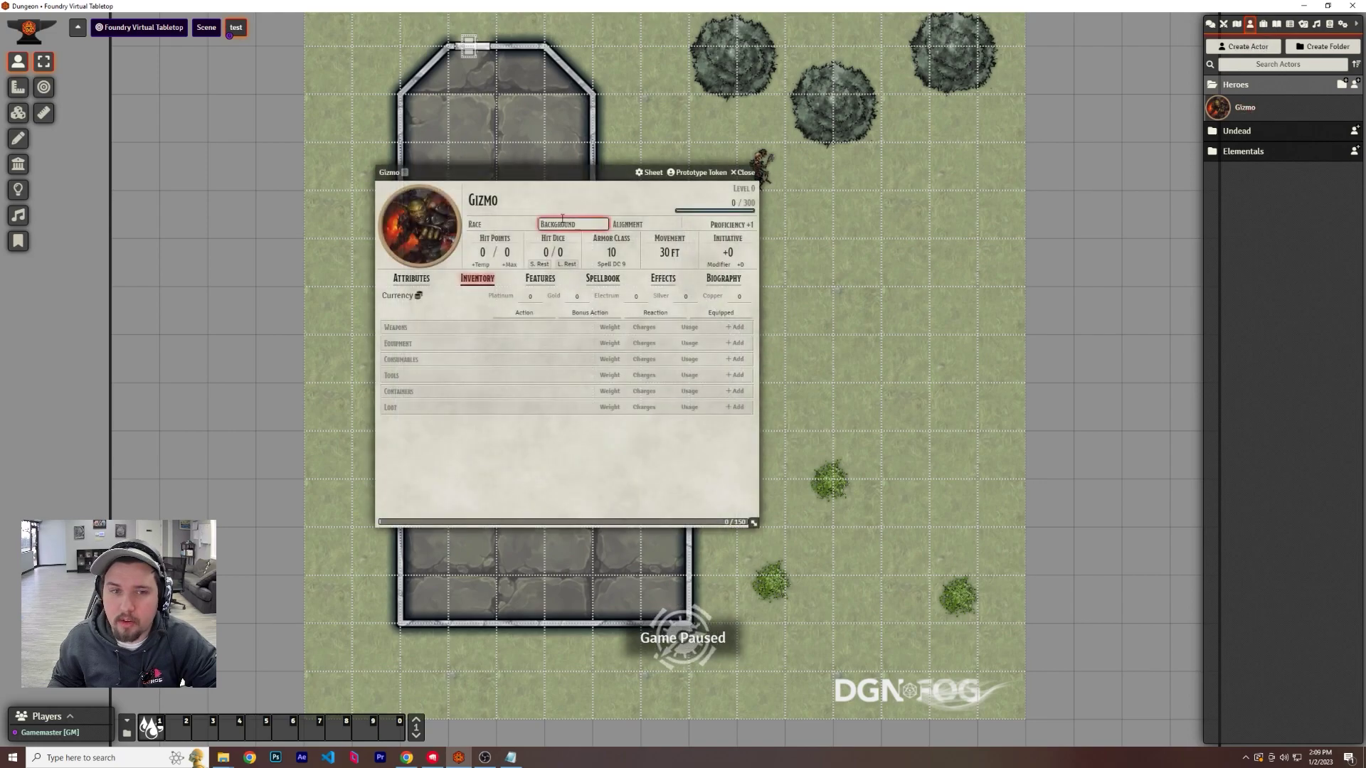
click(1263, 24)
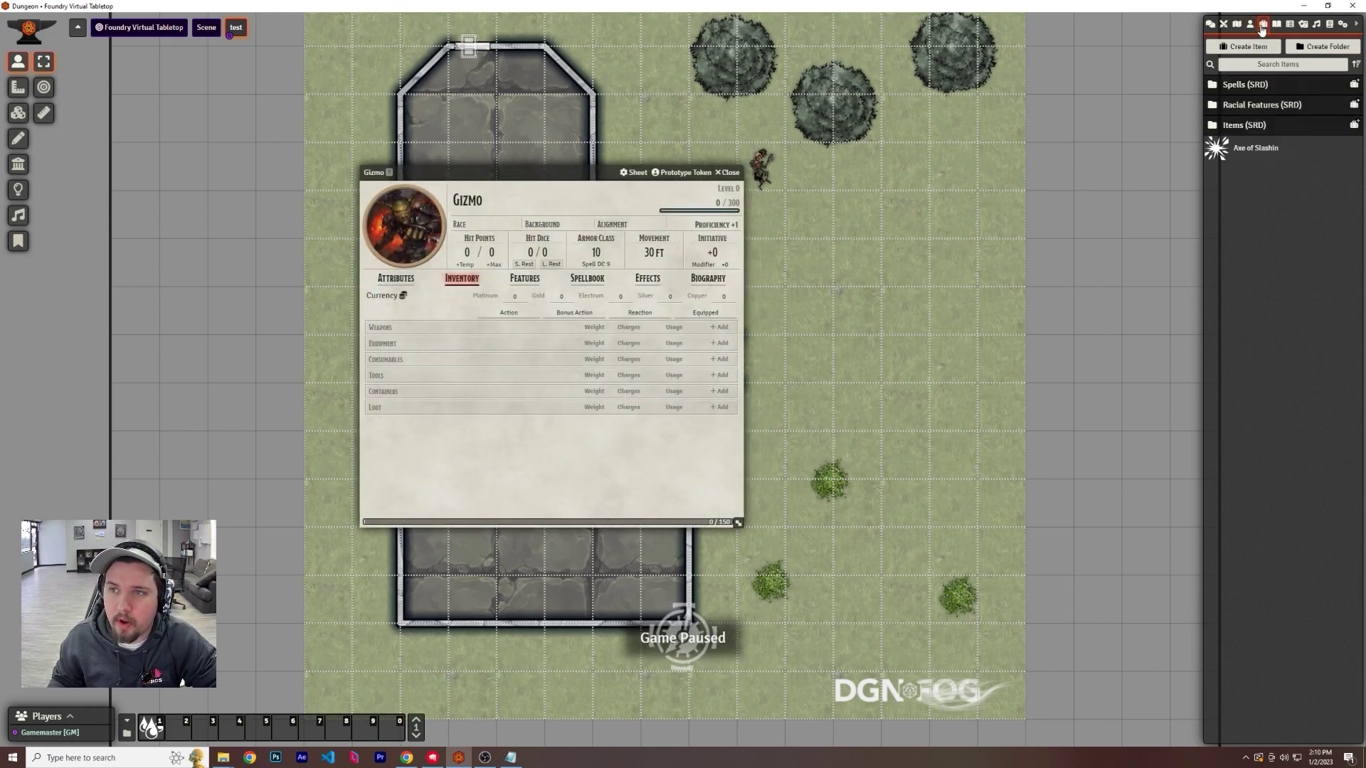
click(1244, 125)
scroll(1244, 213, down, 3)
scroll(1248, 178, up, 3)
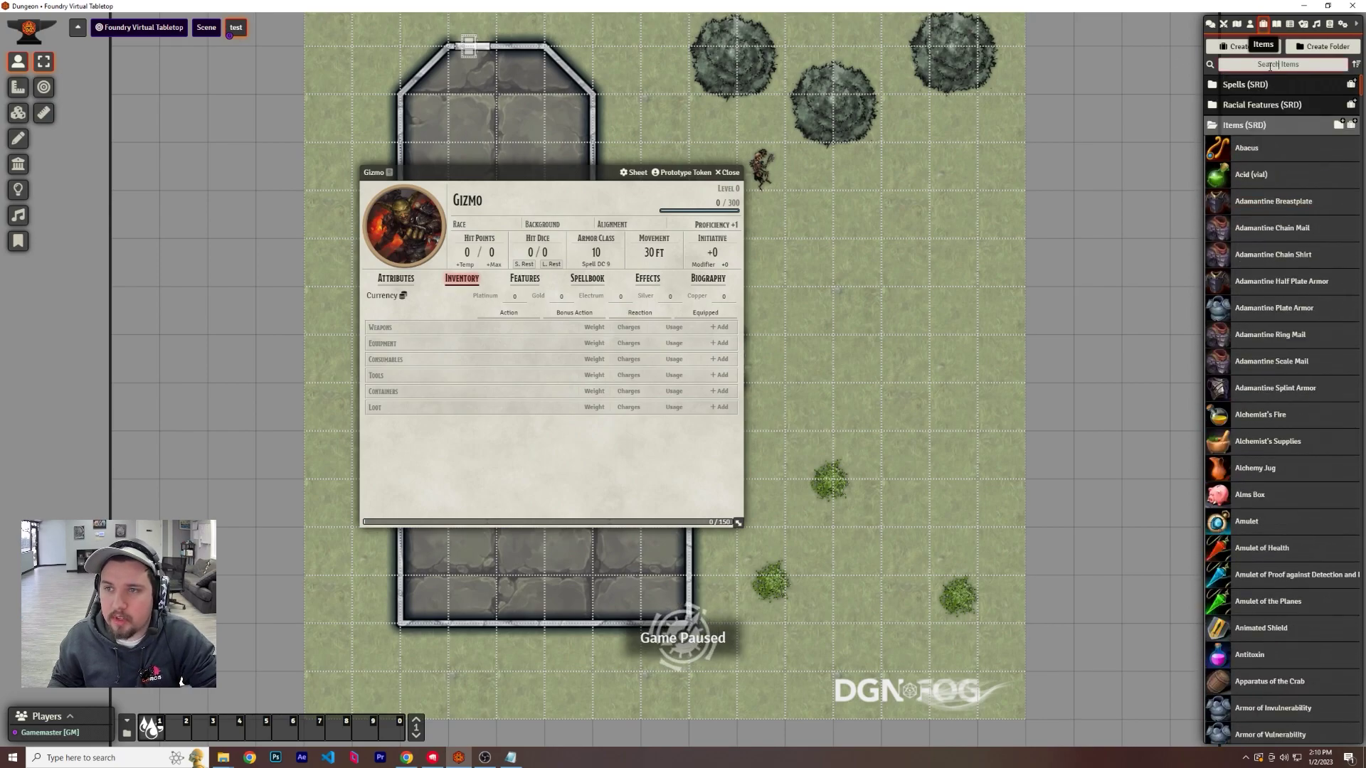
click(1270, 65)
text(rapi)
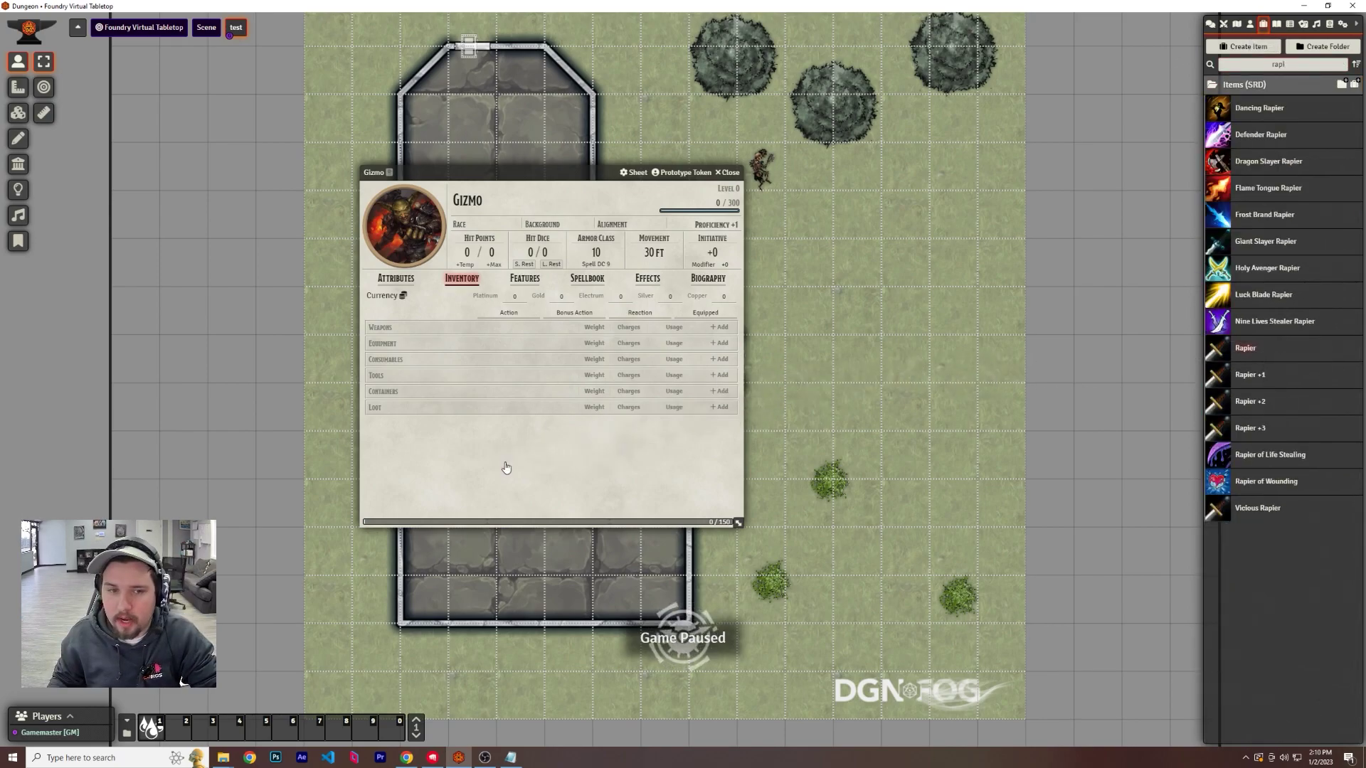
drag(505, 465, 497, 473)
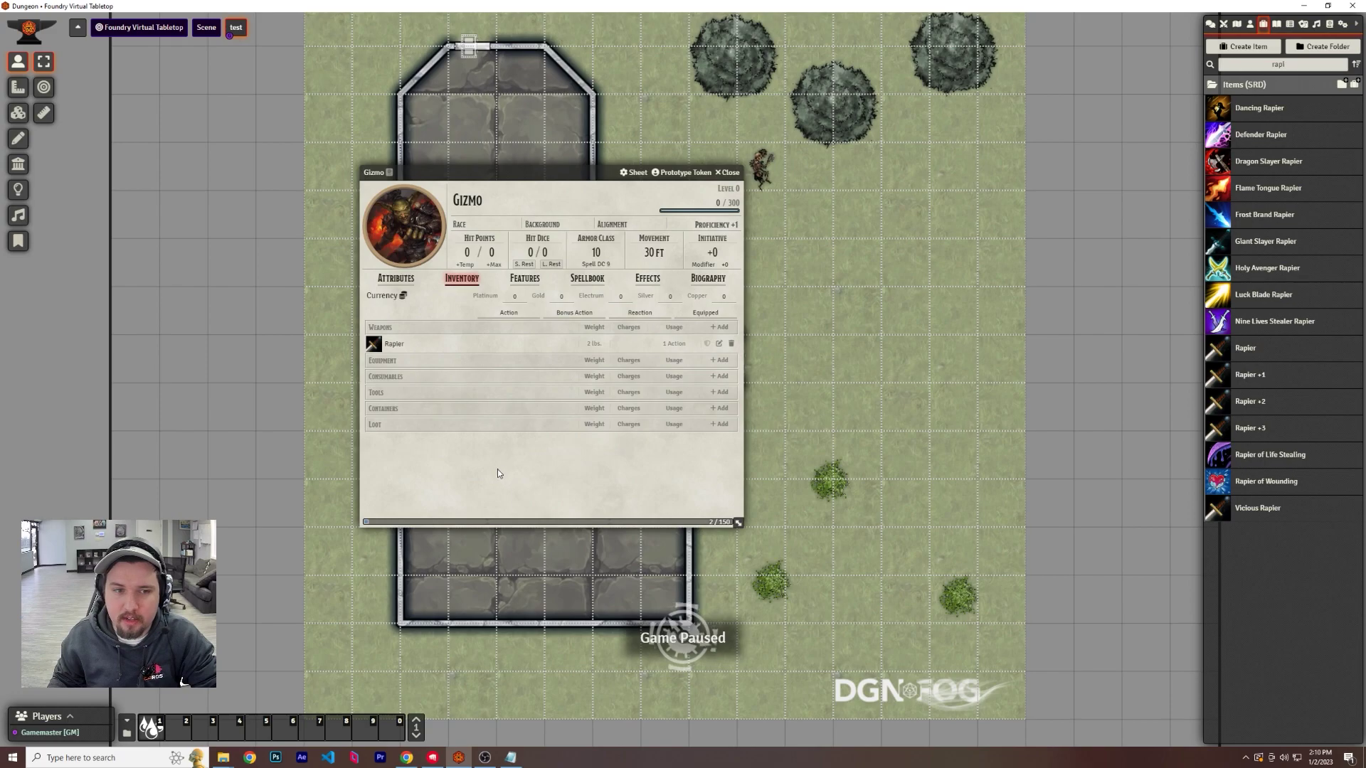
Use Gizmo's Rapier and make its attack roll from the chat card
click(374, 345)
click(1210, 23)
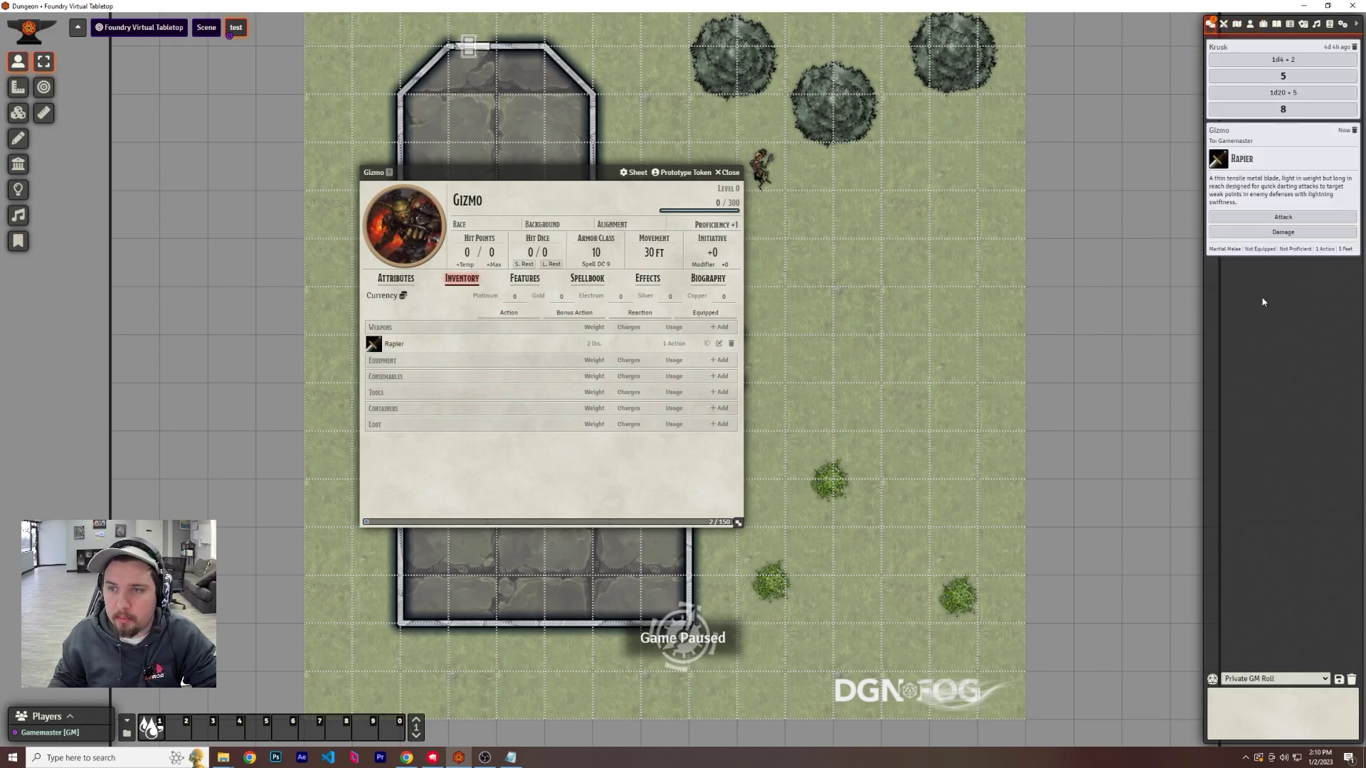
click(1282, 217)
click(1084, 256)
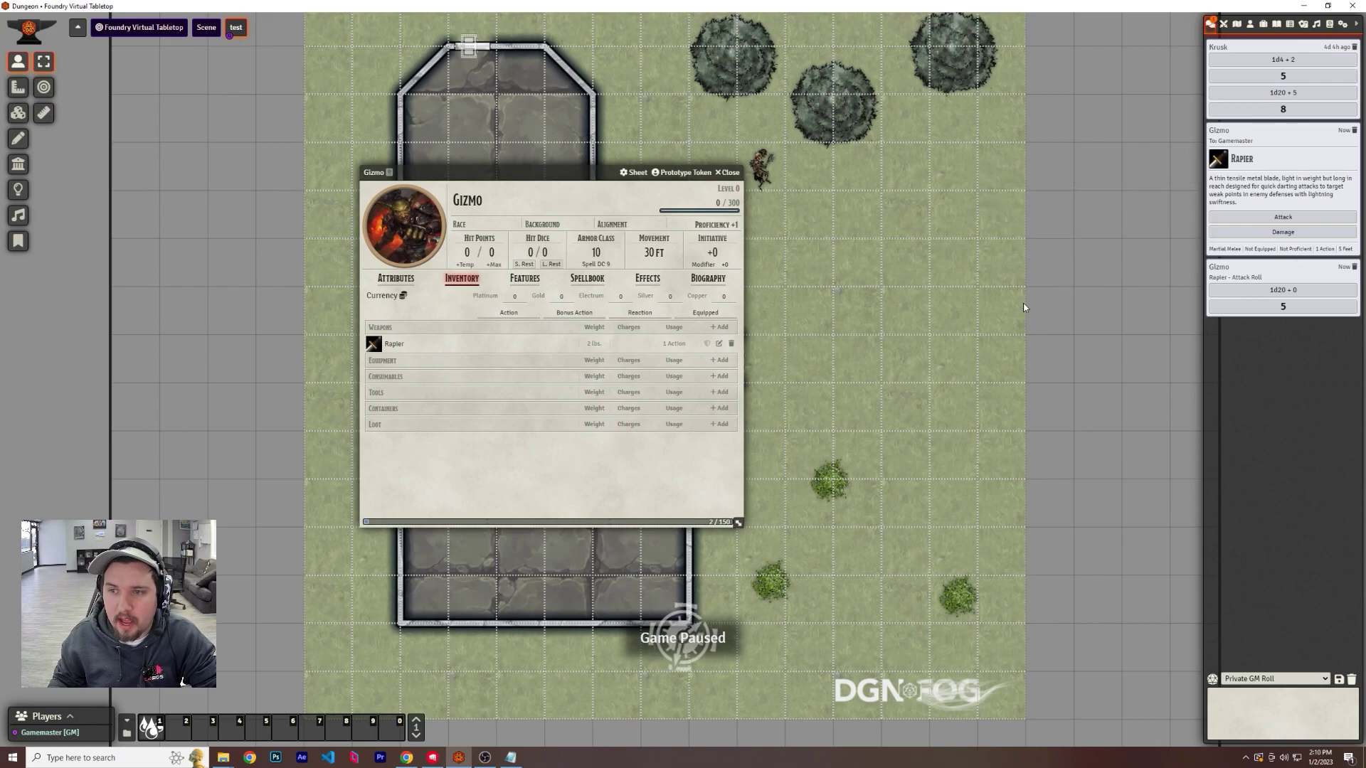
click(1223, 25)
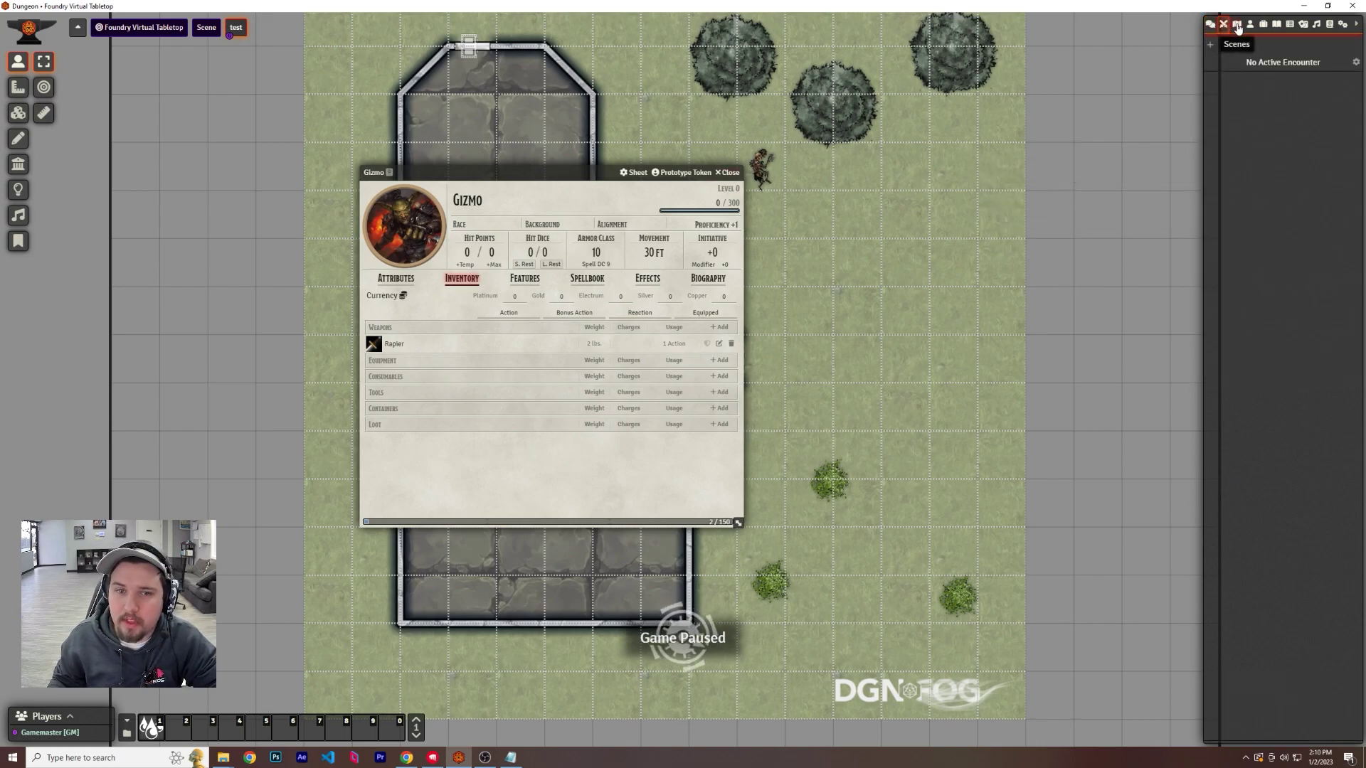
Search the items for "acid" and add the Acid Arrow spell to Gizmo's spellbook
click(587, 278)
click(1263, 24)
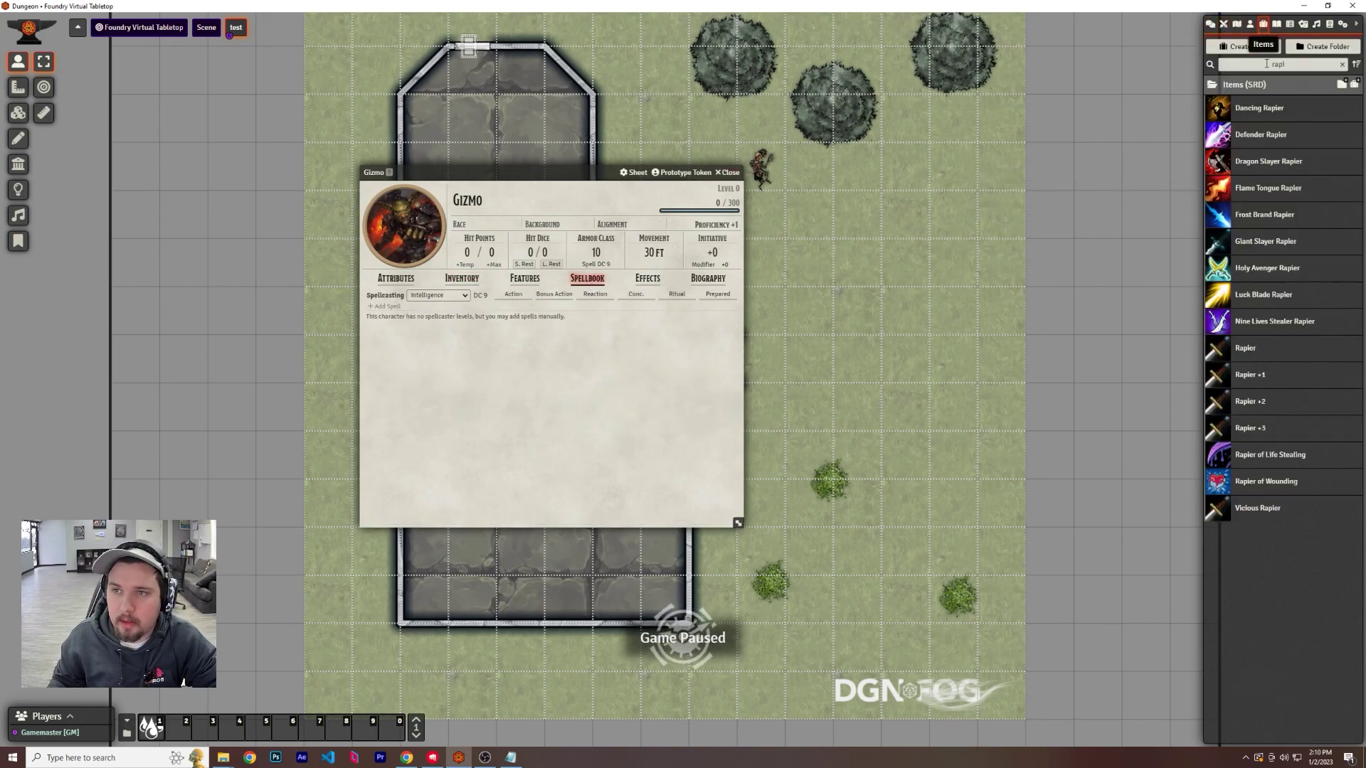
drag(1286, 64, 443, 380)
key(BackSpace)
text(acid)
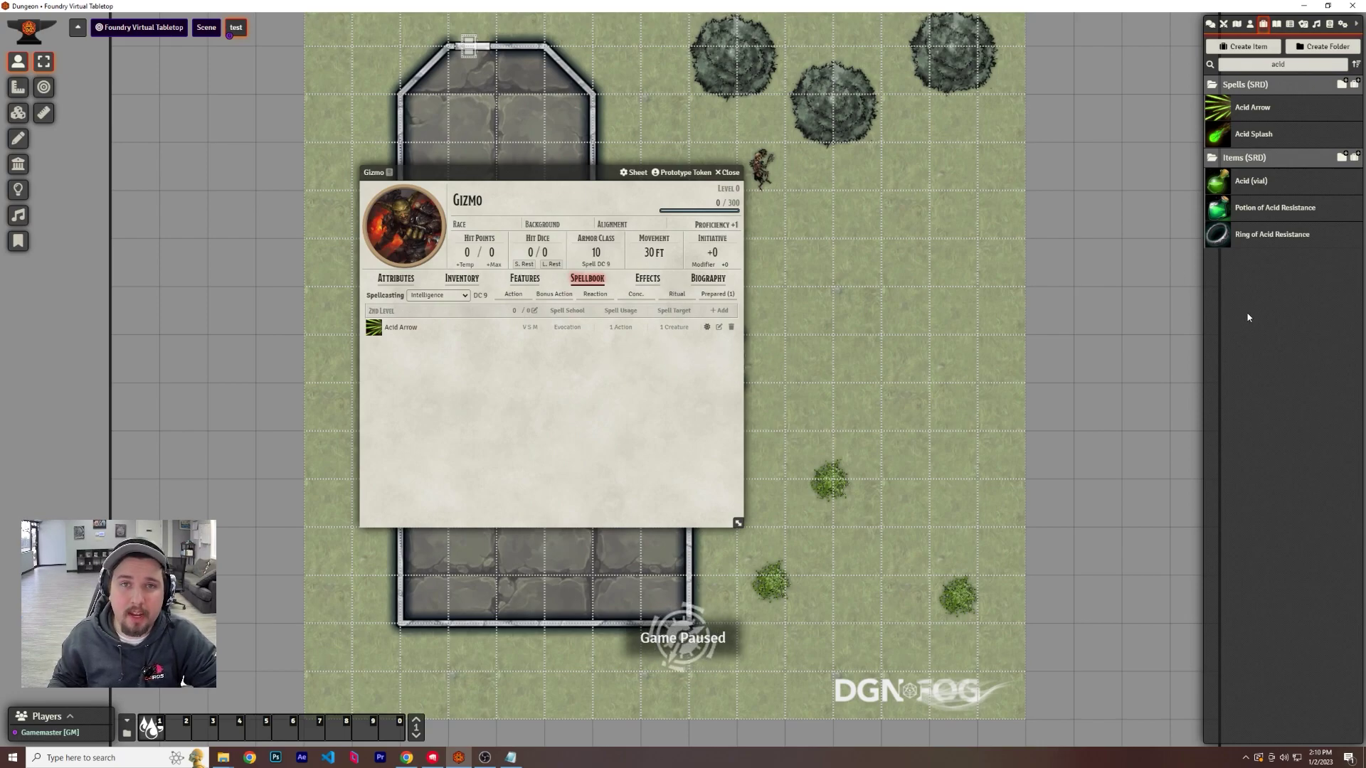
Search the items for "shatter" and open the Shatter spell's sheet
drag(1292, 65, 1201, 73)
key(BackSpace)
text(shat)
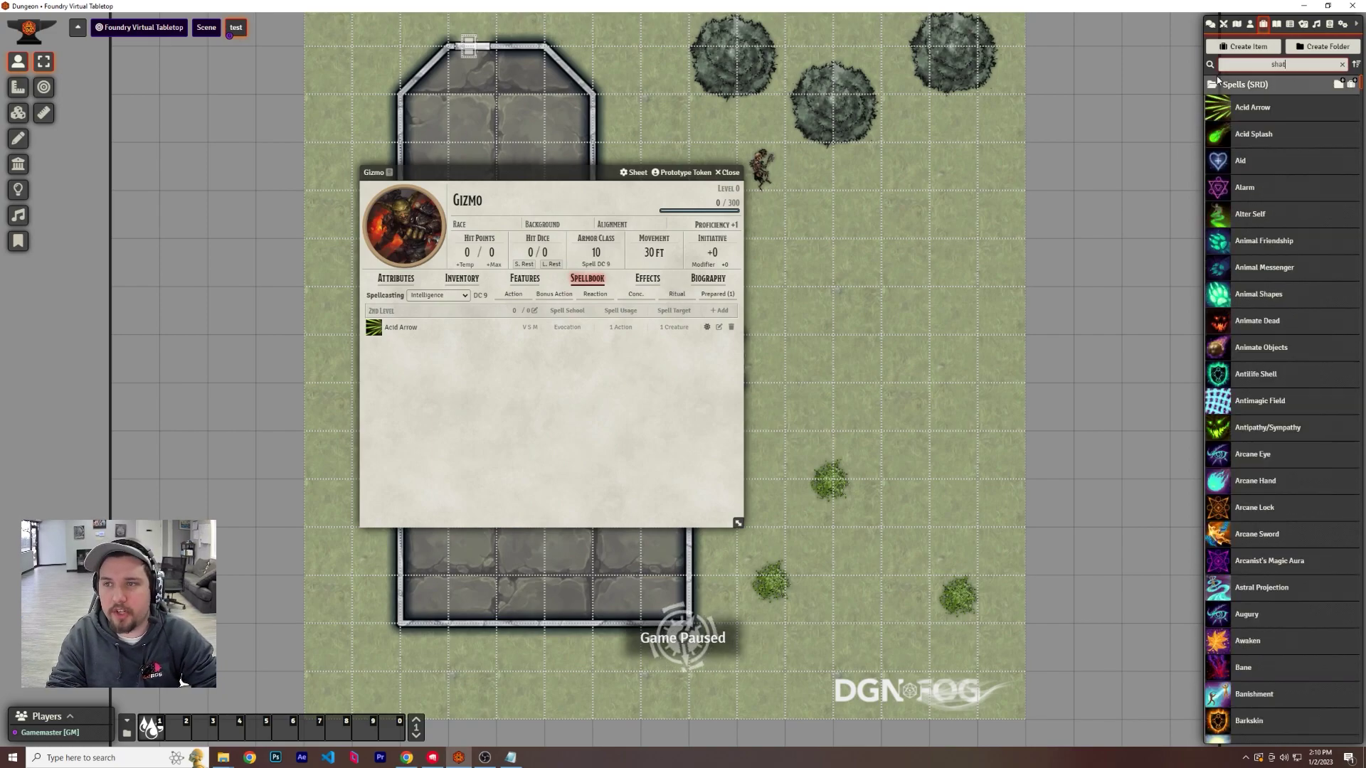
text(ter)
click(1246, 107)
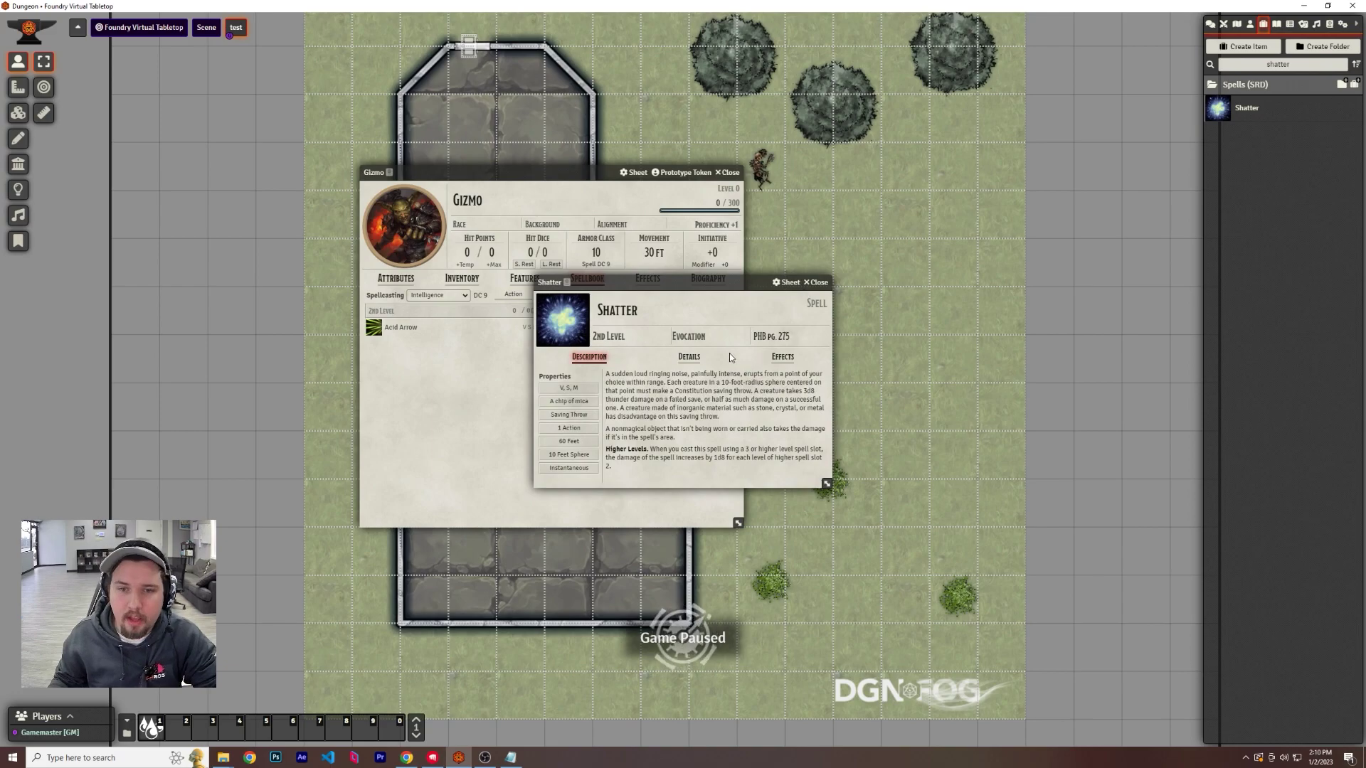
Examine the Shatter spell's details, including its ability modifier and damage formulas, and close its sheet
click(691, 356)
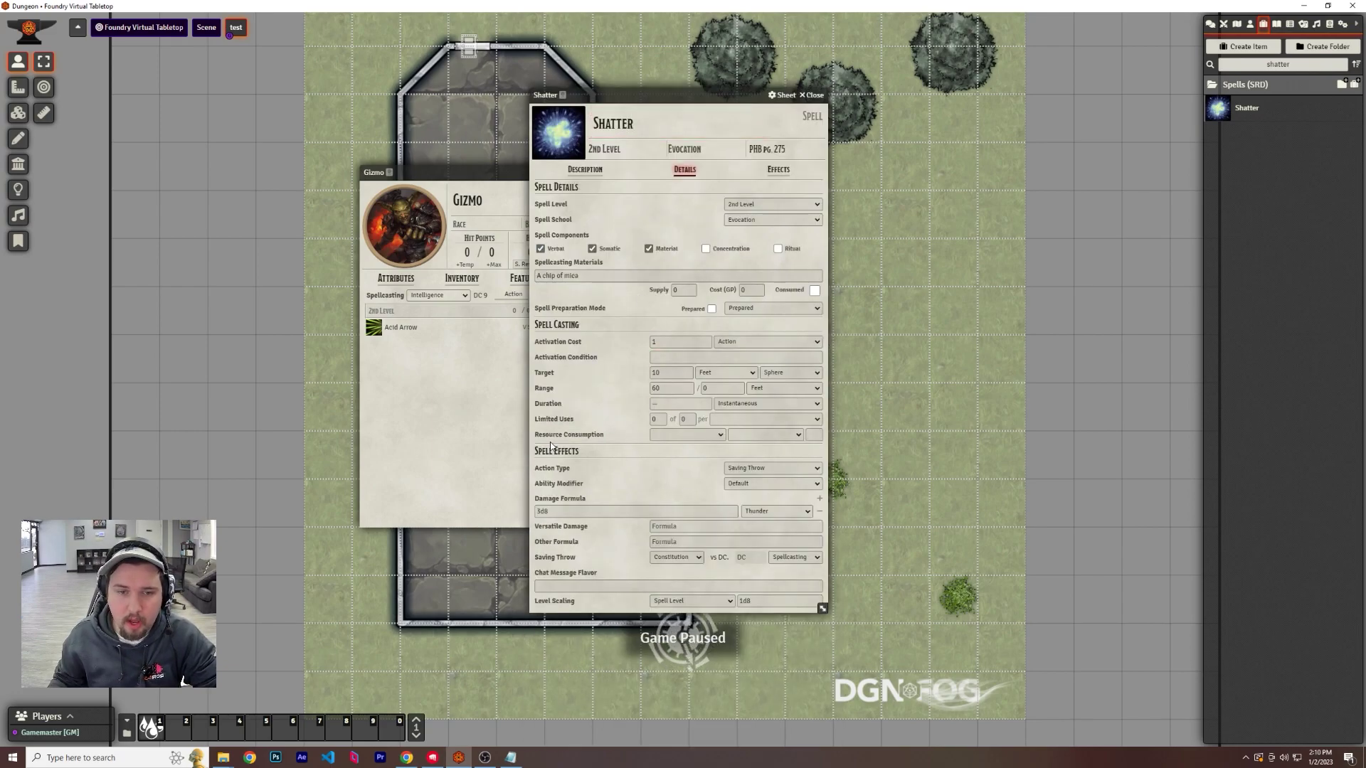
click(741, 484)
click(741, 484)
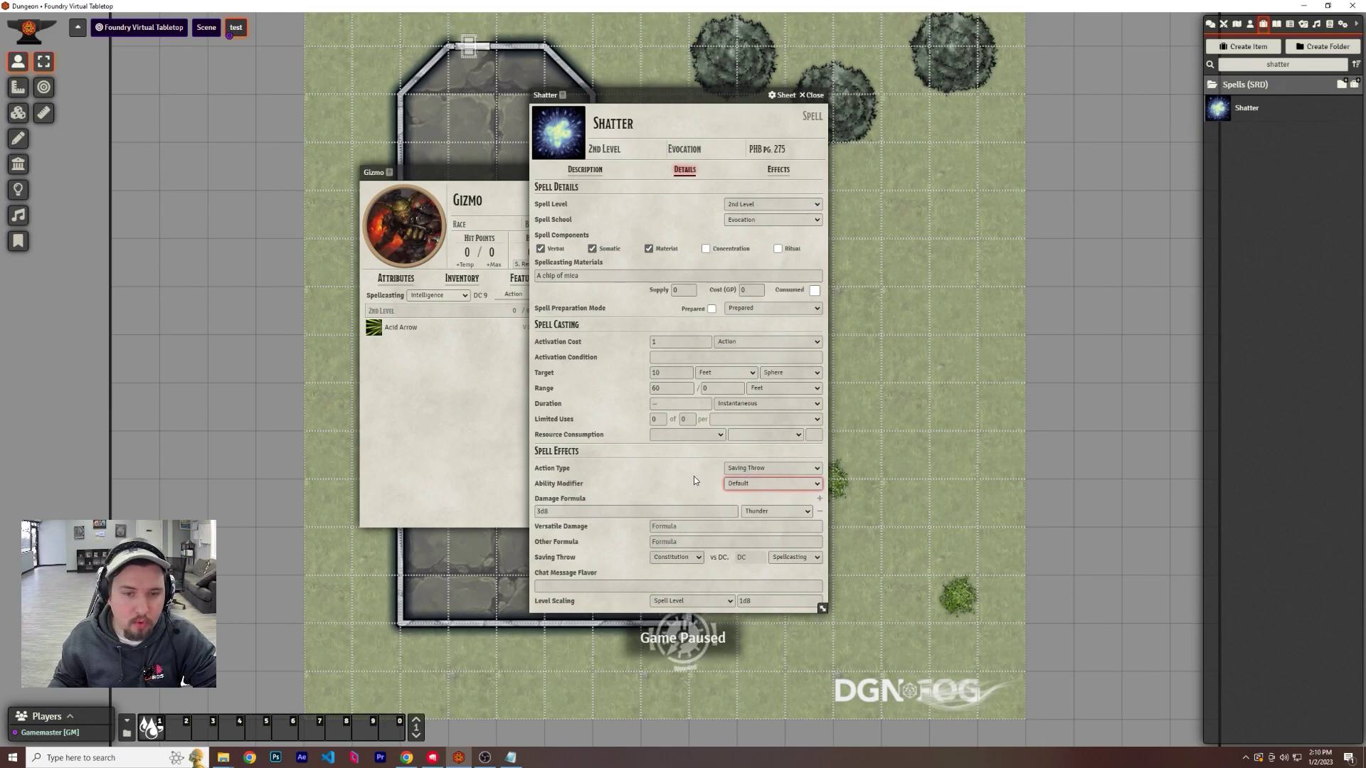
click(671, 527)
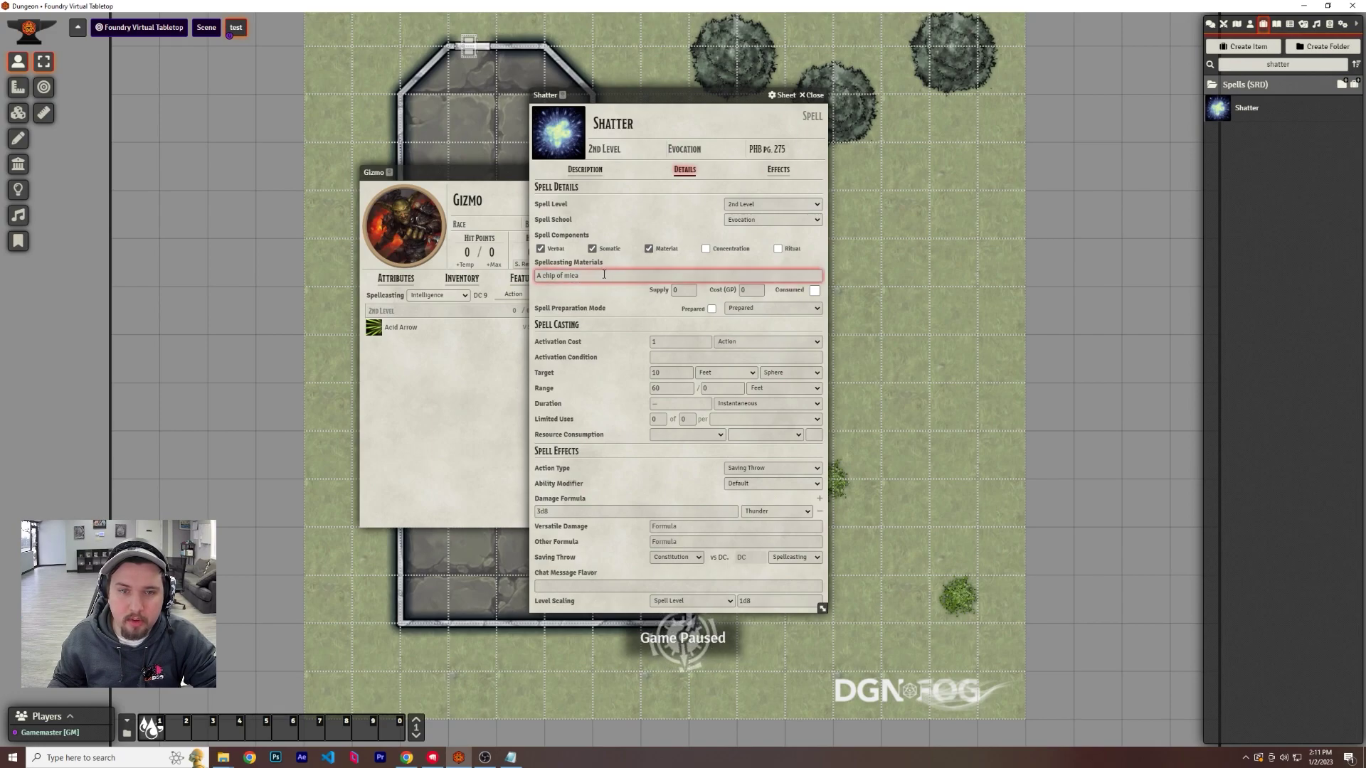
click(775, 177)
key(Escape)
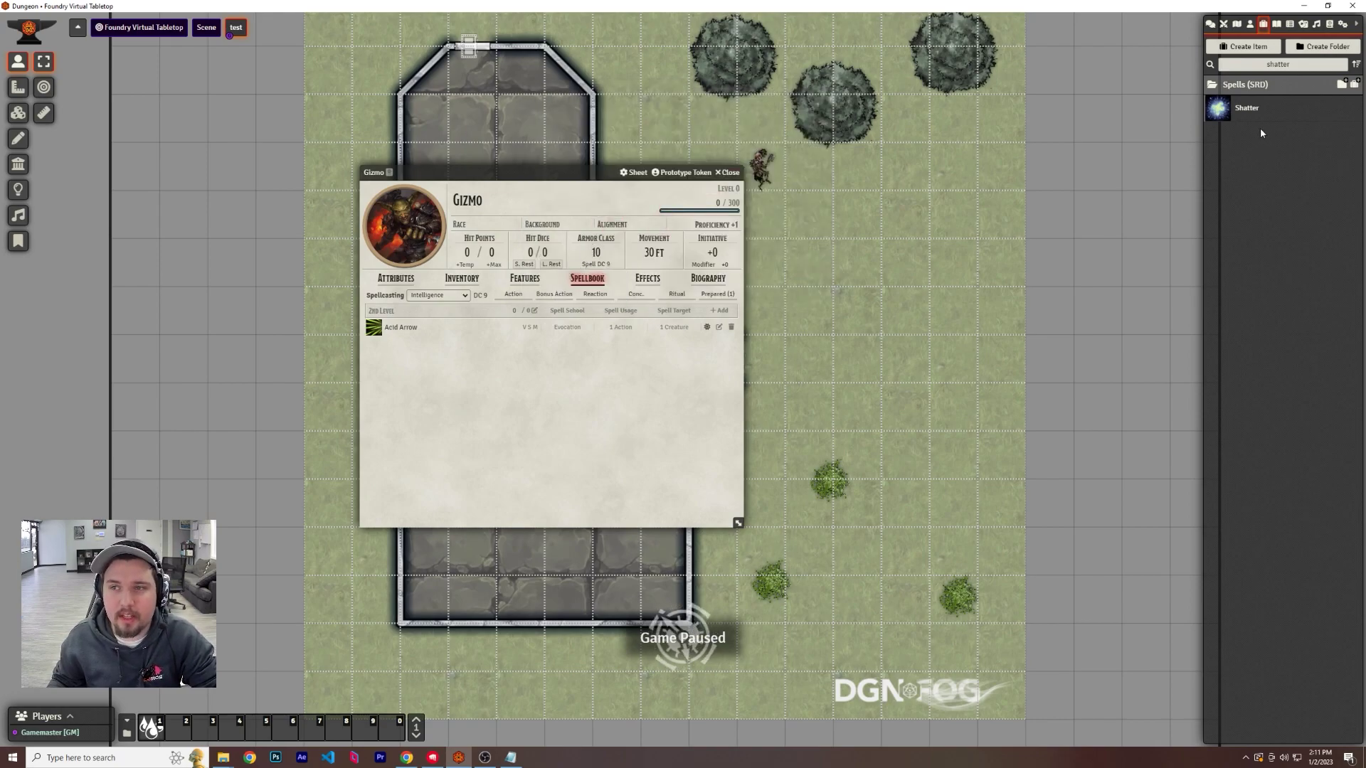
Check which options are available for the Shatter entry and clear the item search
right_click(1277, 107)
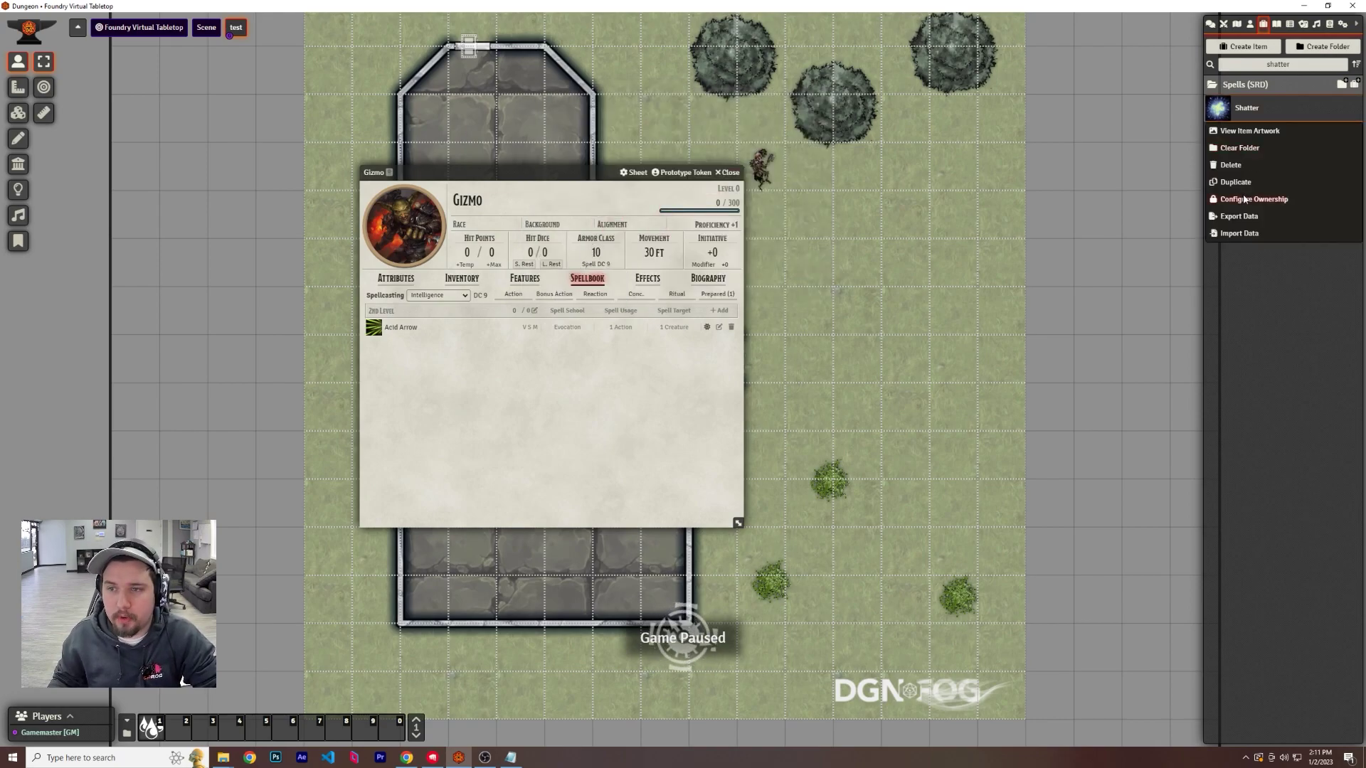
click(1254, 251)
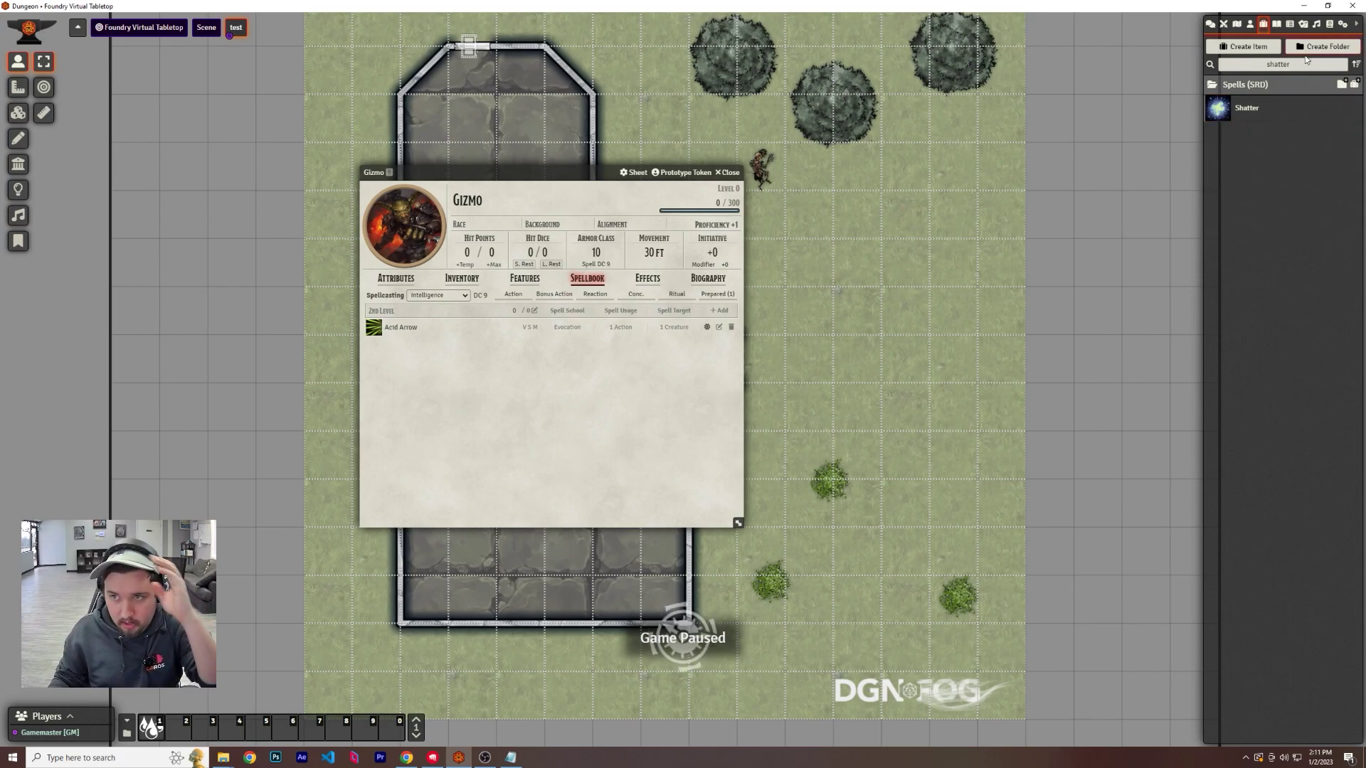
drag(1307, 63, 1257, 86)
key(BackSpace)
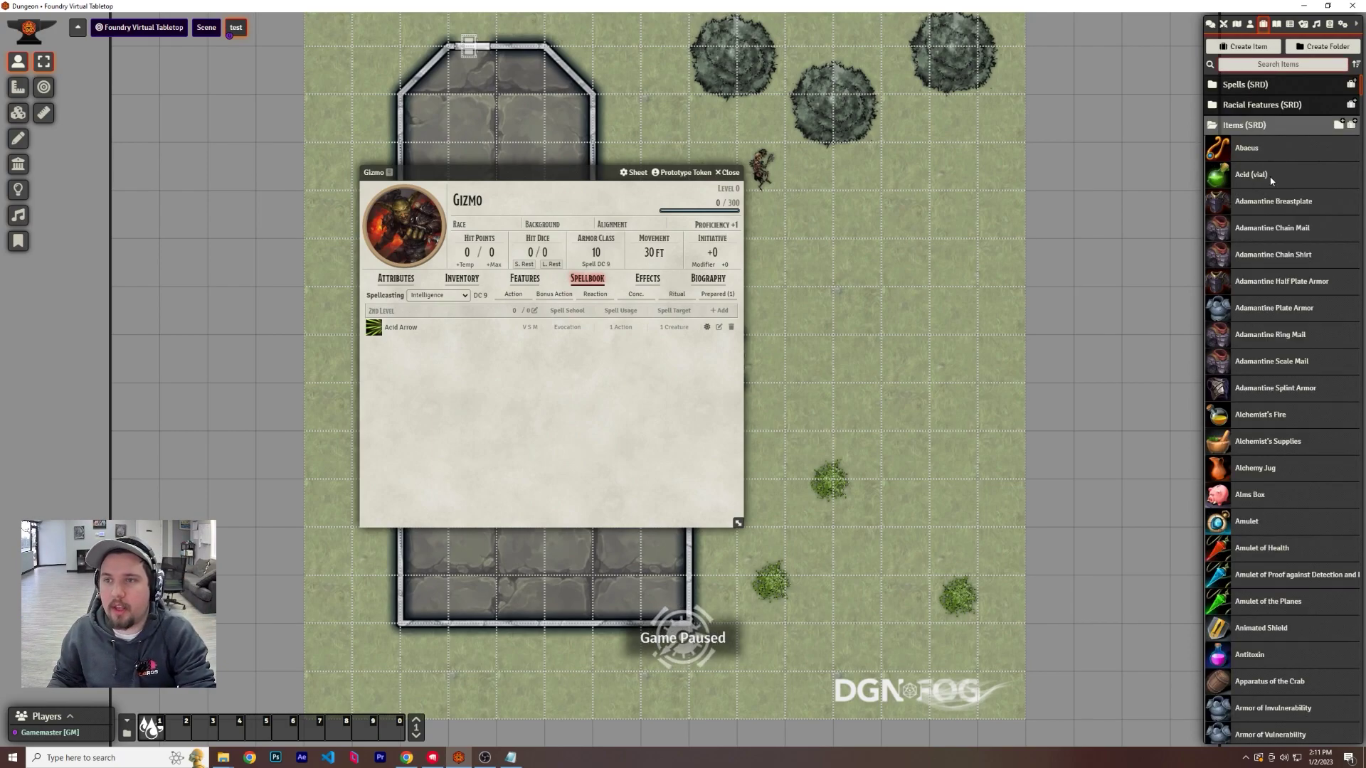
Set the Items (SRD) folder's ownership to Observer for all players and save the change
click(1257, 124)
right_click(1256, 125)
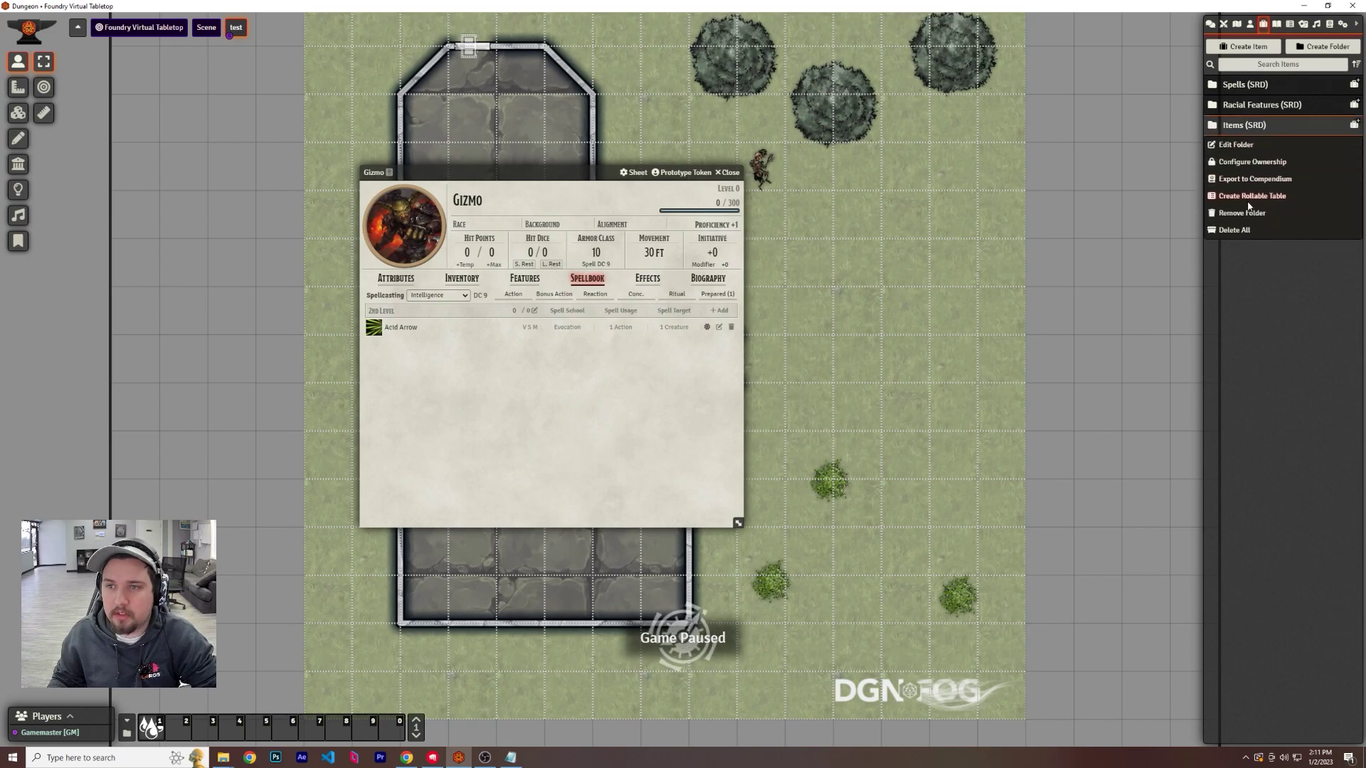
click(1252, 163)
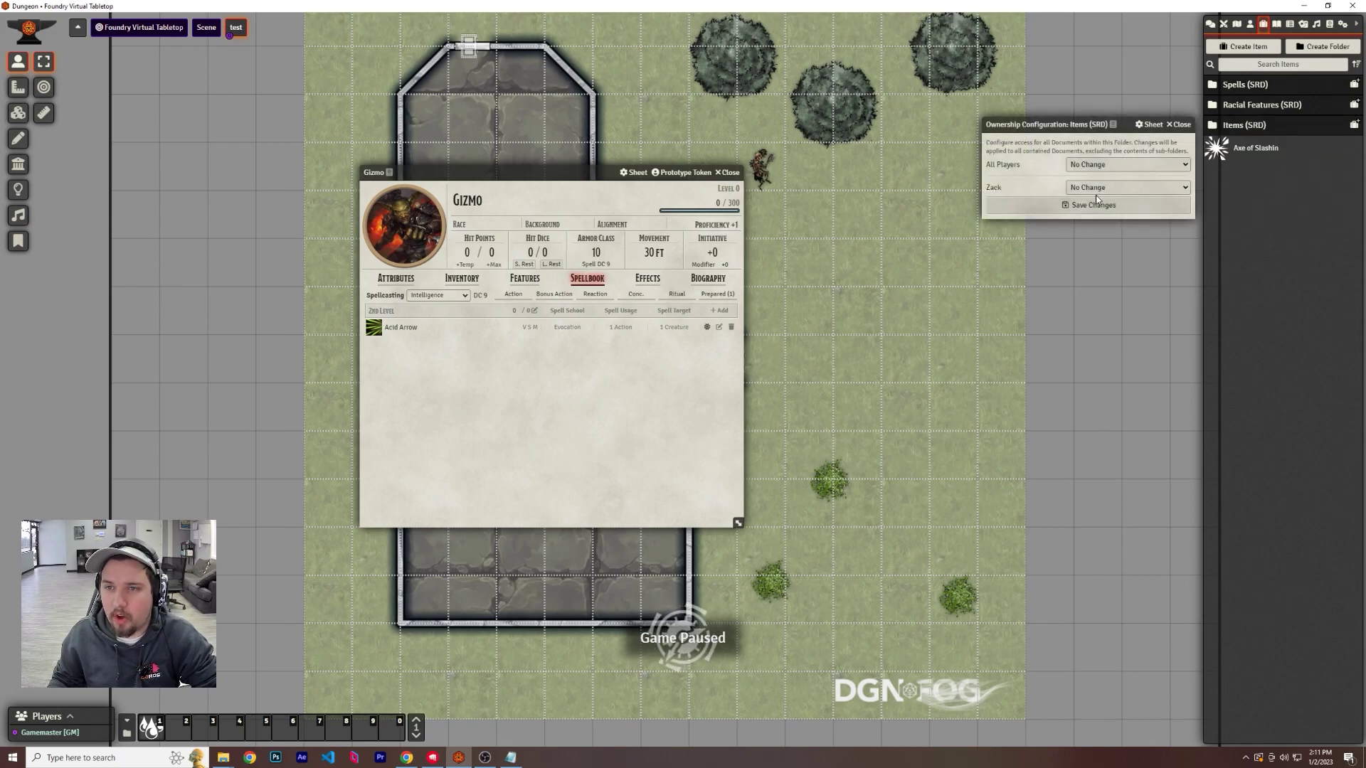
click(1099, 164)
click(1107, 206)
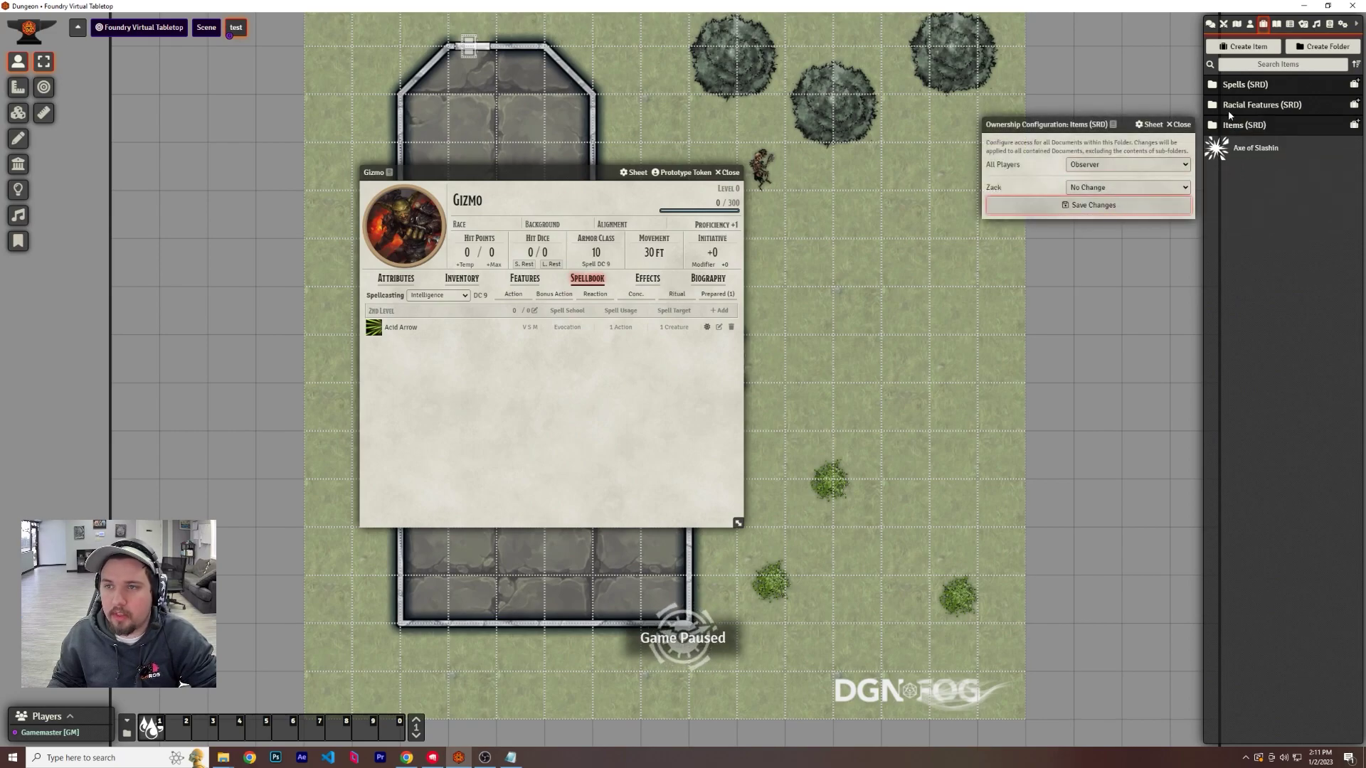
click(1134, 207)
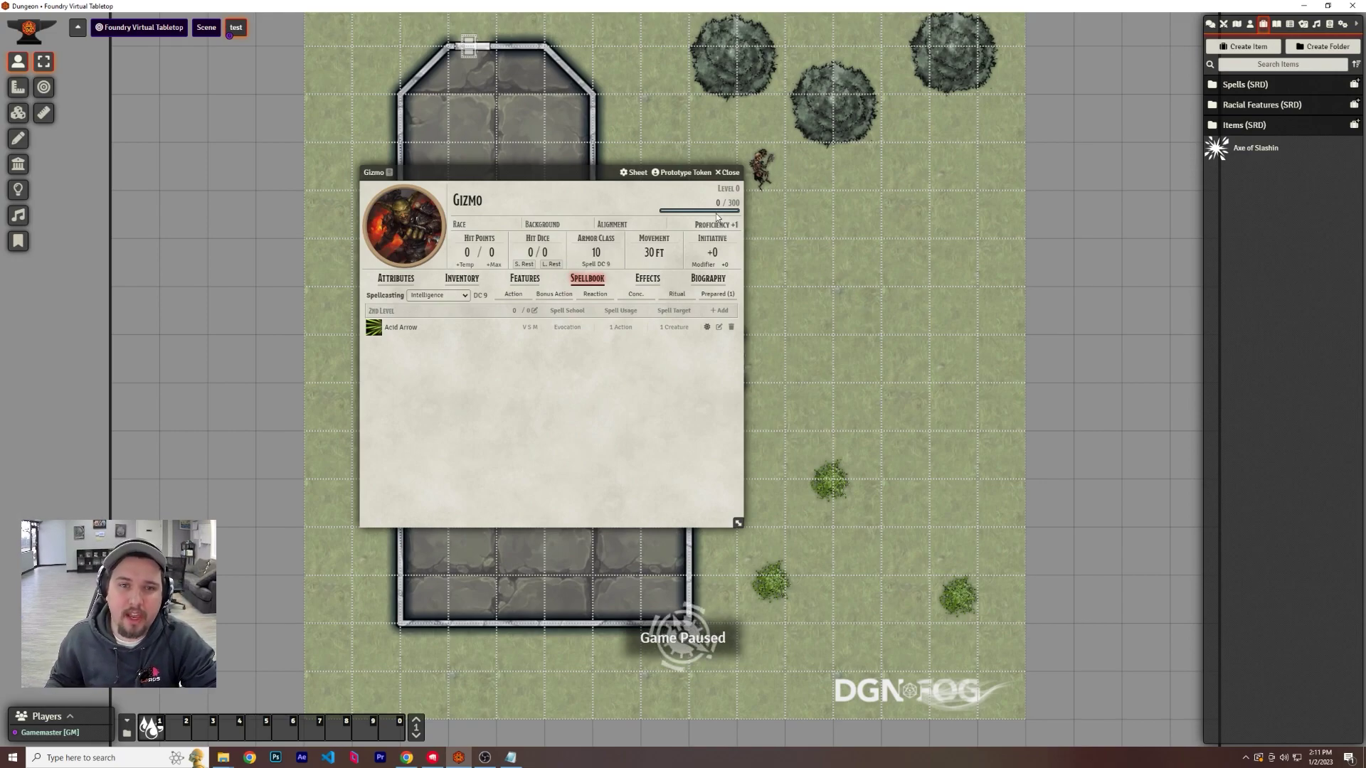
Close Gizmo's sheet and place the Gizmo token inside the building, near the right-hand door
key(Escape)
click(1251, 25)
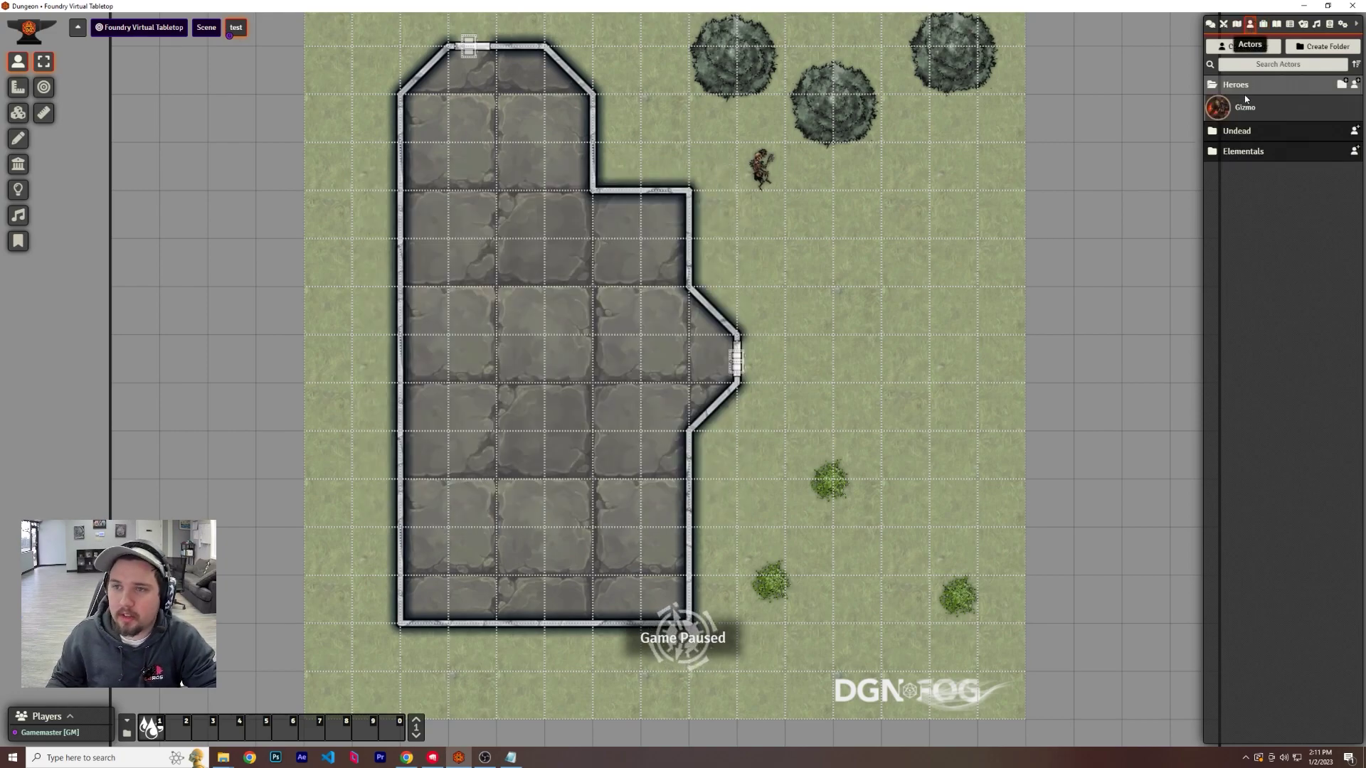
drag(1223, 110, 611, 384)
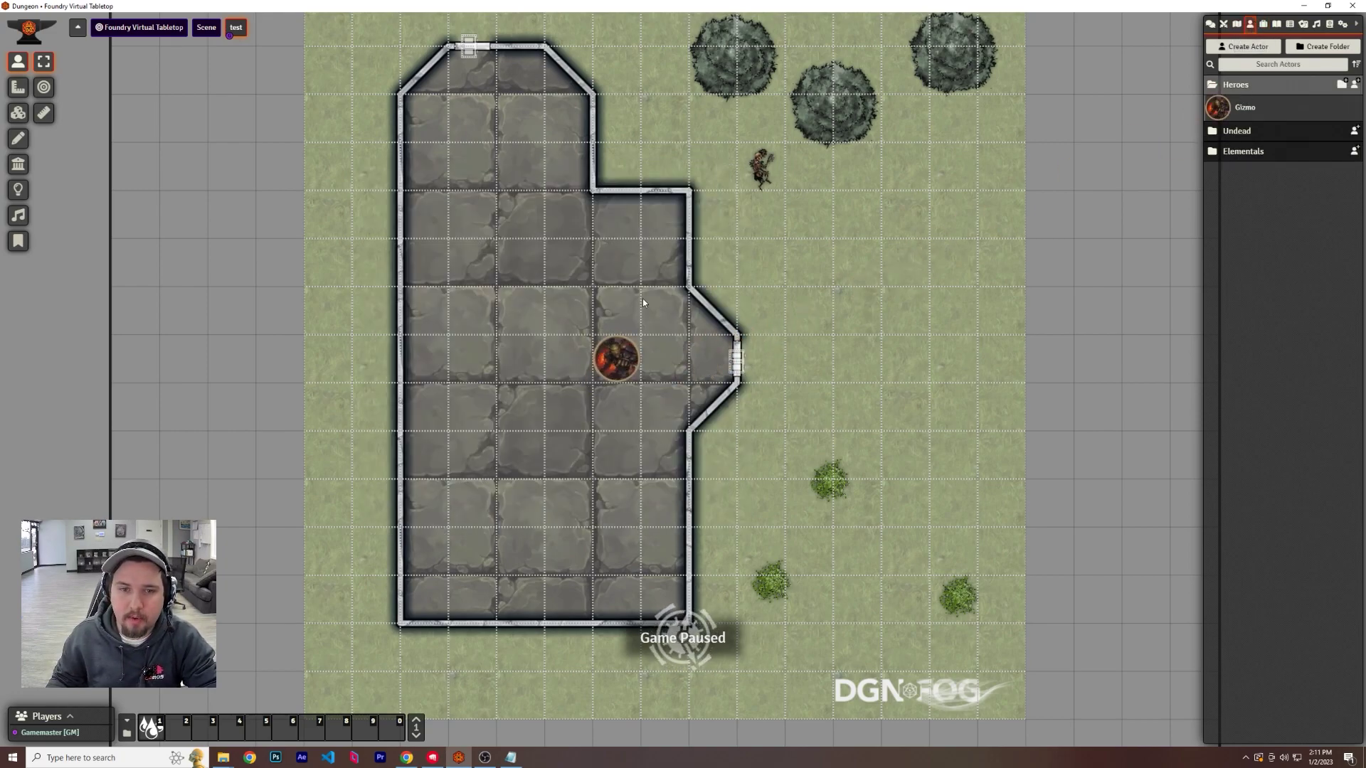
key(Escape)
key(Escape)
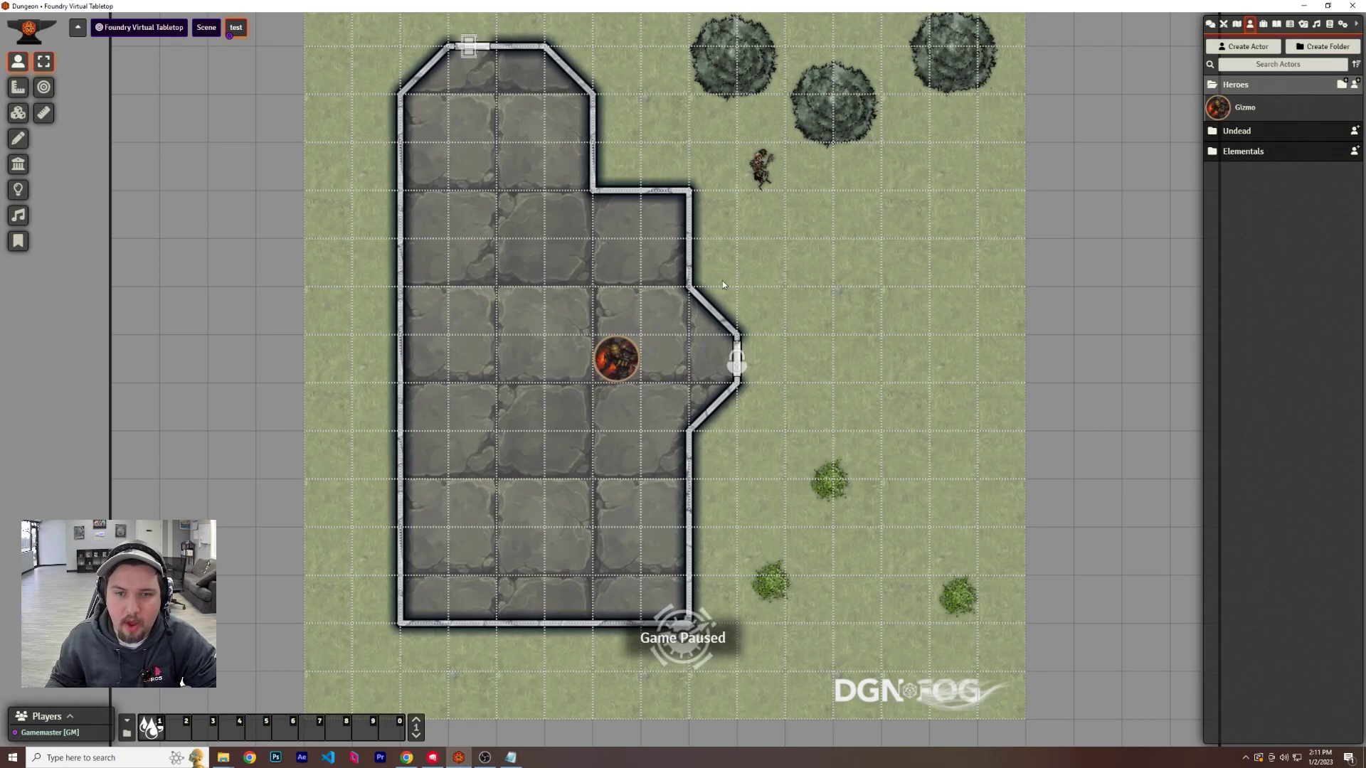
Review the lighting settings of the test scene and close its configuration
mouse_move(806, 257)
mouse_down()
mouse_move(804, 211)
mouse_move(790, 284)
mouse_move(808, 249)
mouse_up()
drag(820, 154, 781, 149)
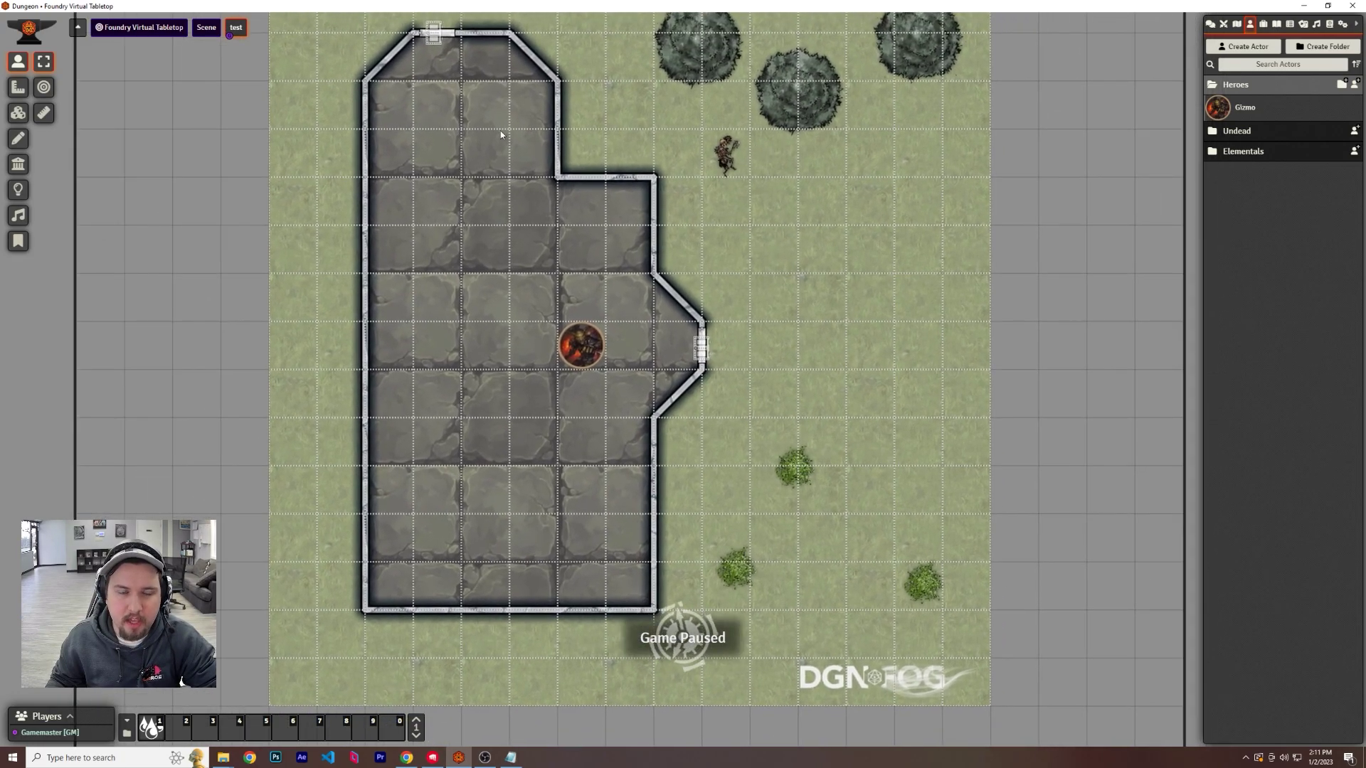
right_click(240, 31)
click(253, 45)
click(694, 281)
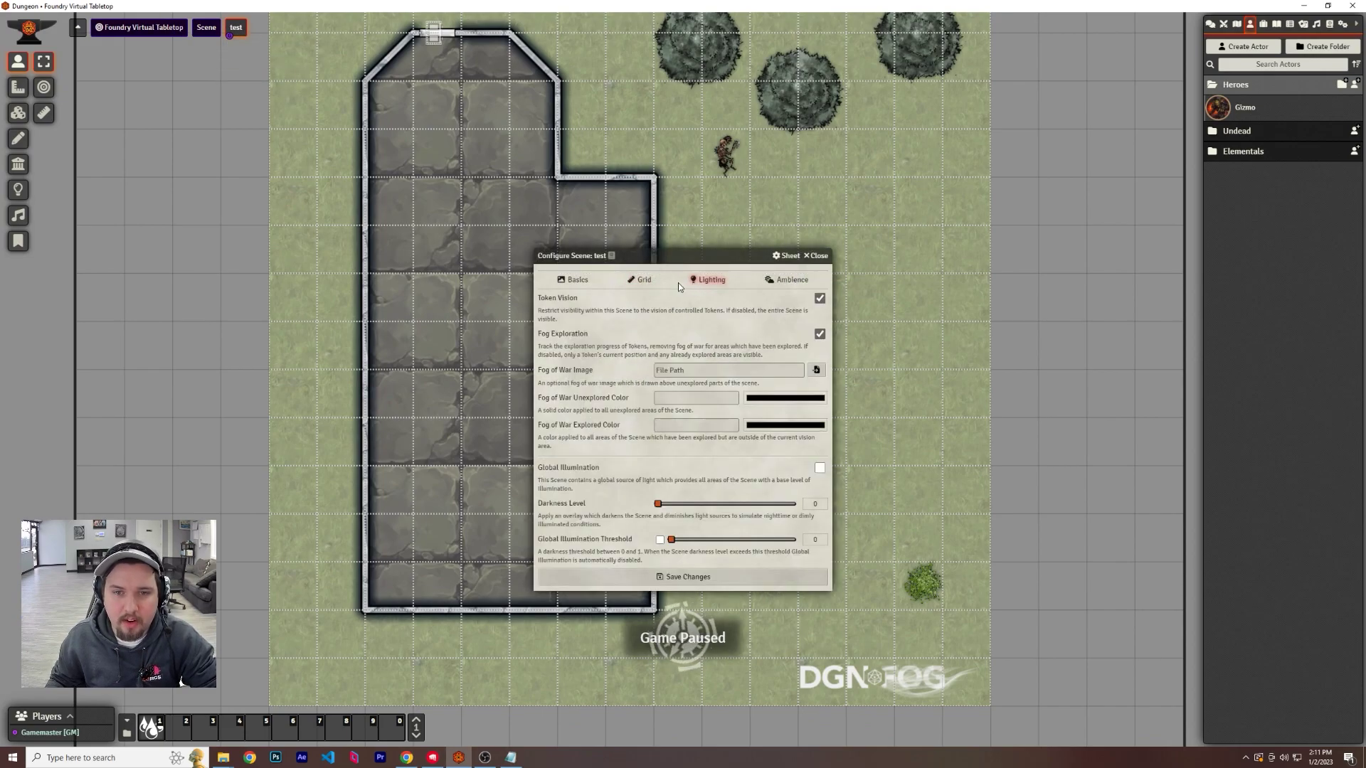
click(815, 256)
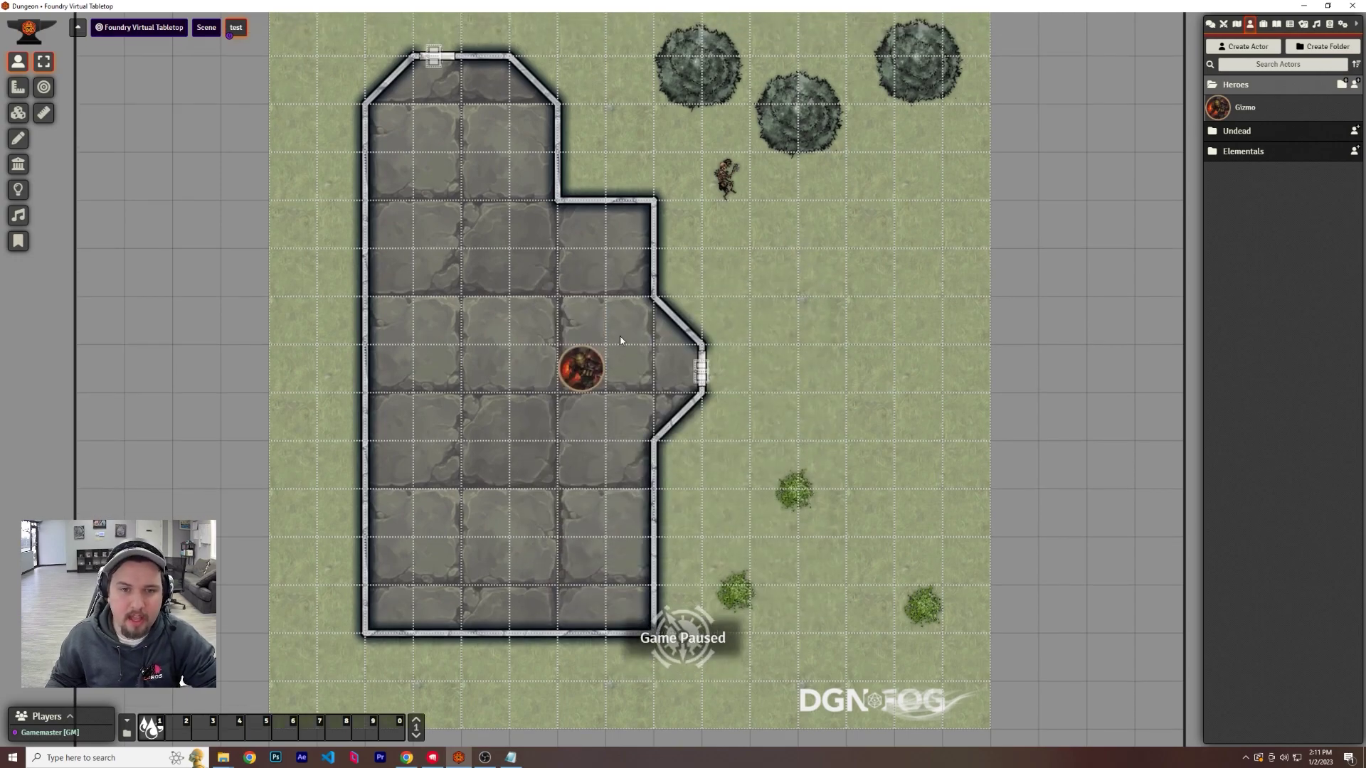
Open Gizmo's prototype token settings and display its name when hovered by anyone
click(1241, 108)
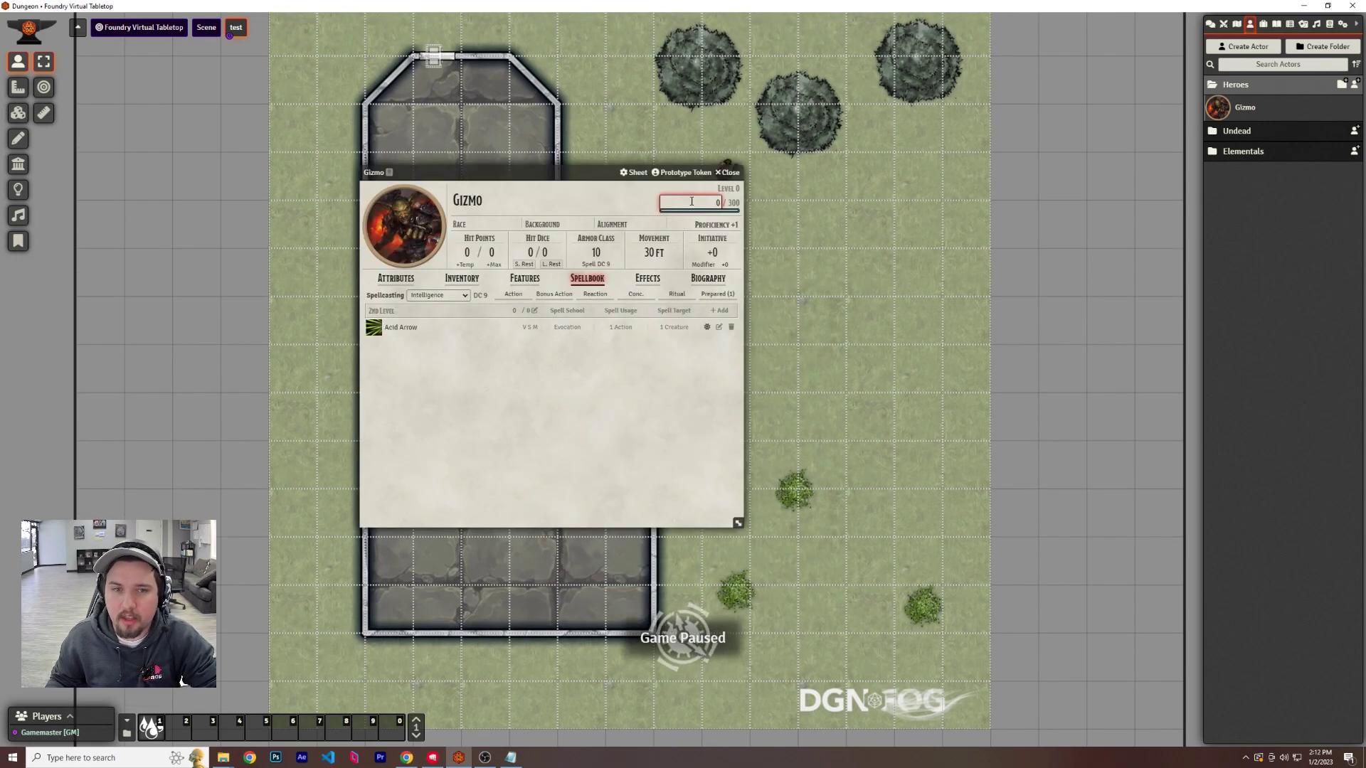
click(396, 278)
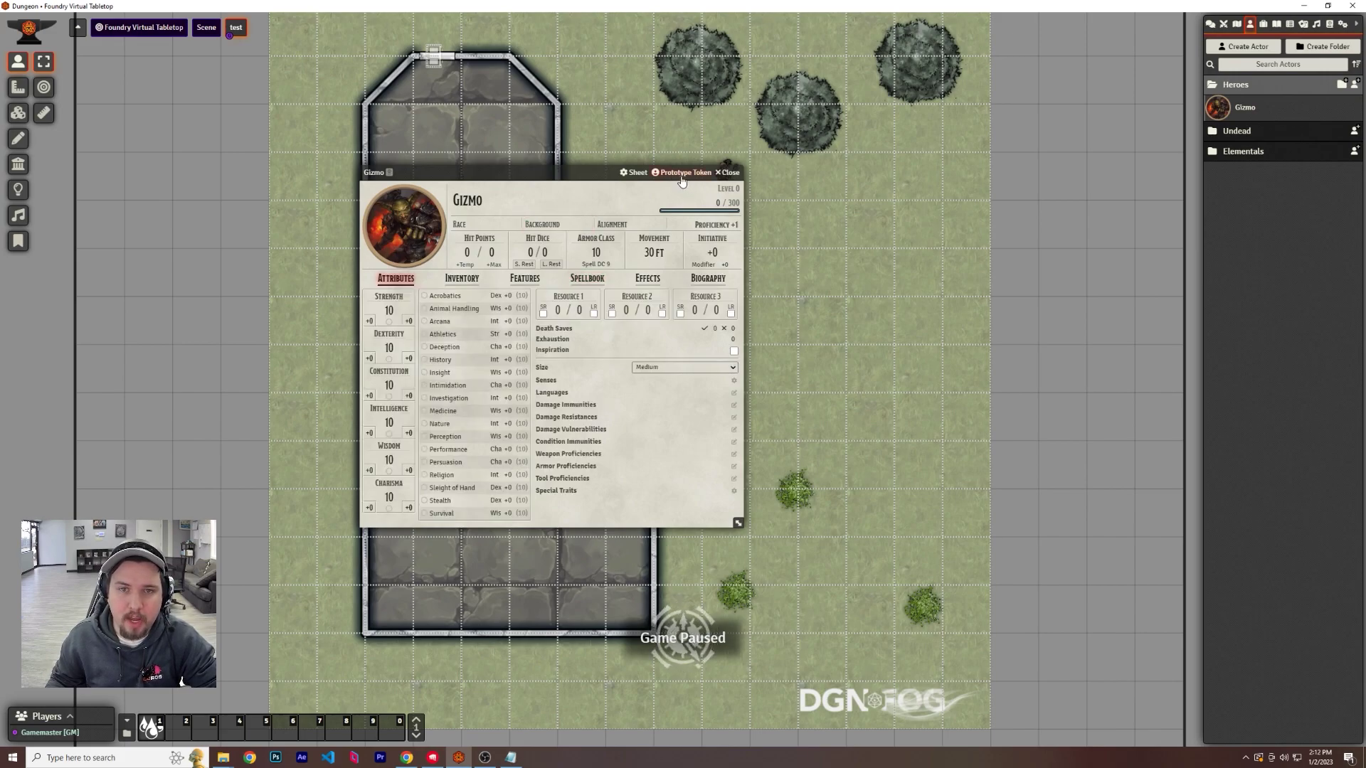
click(681, 173)
click(186, 232)
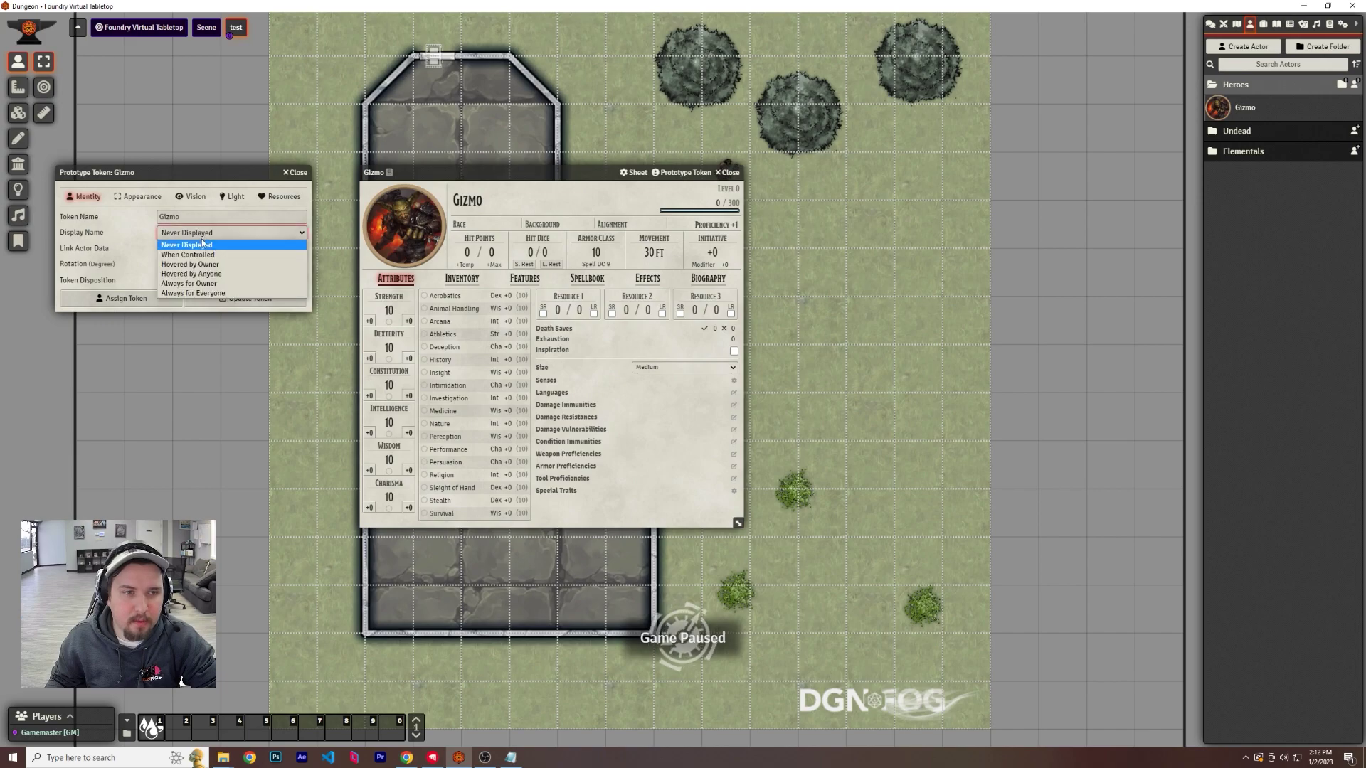
click(225, 274)
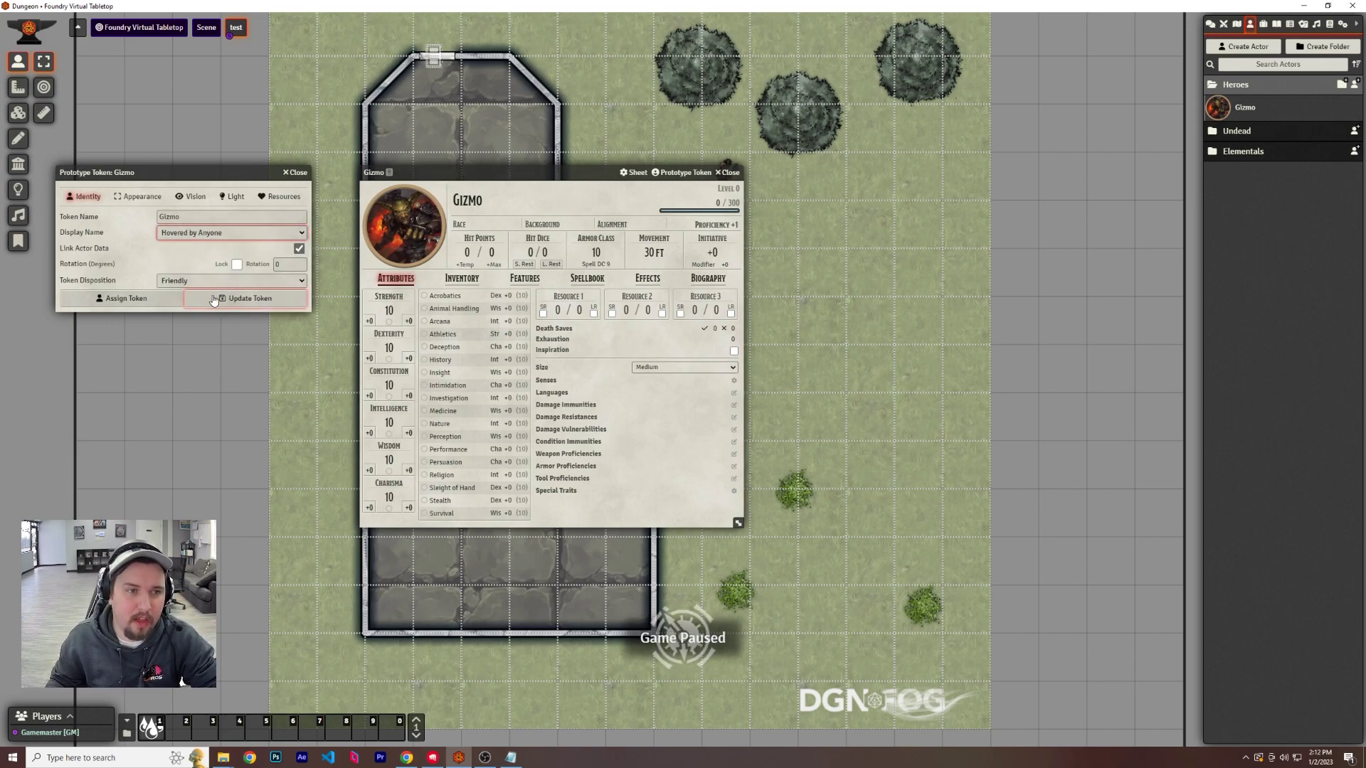
Enable vision on Gizmo's prototype token with a 60 ft range and a 190-degree angle, and update the token
click(138, 197)
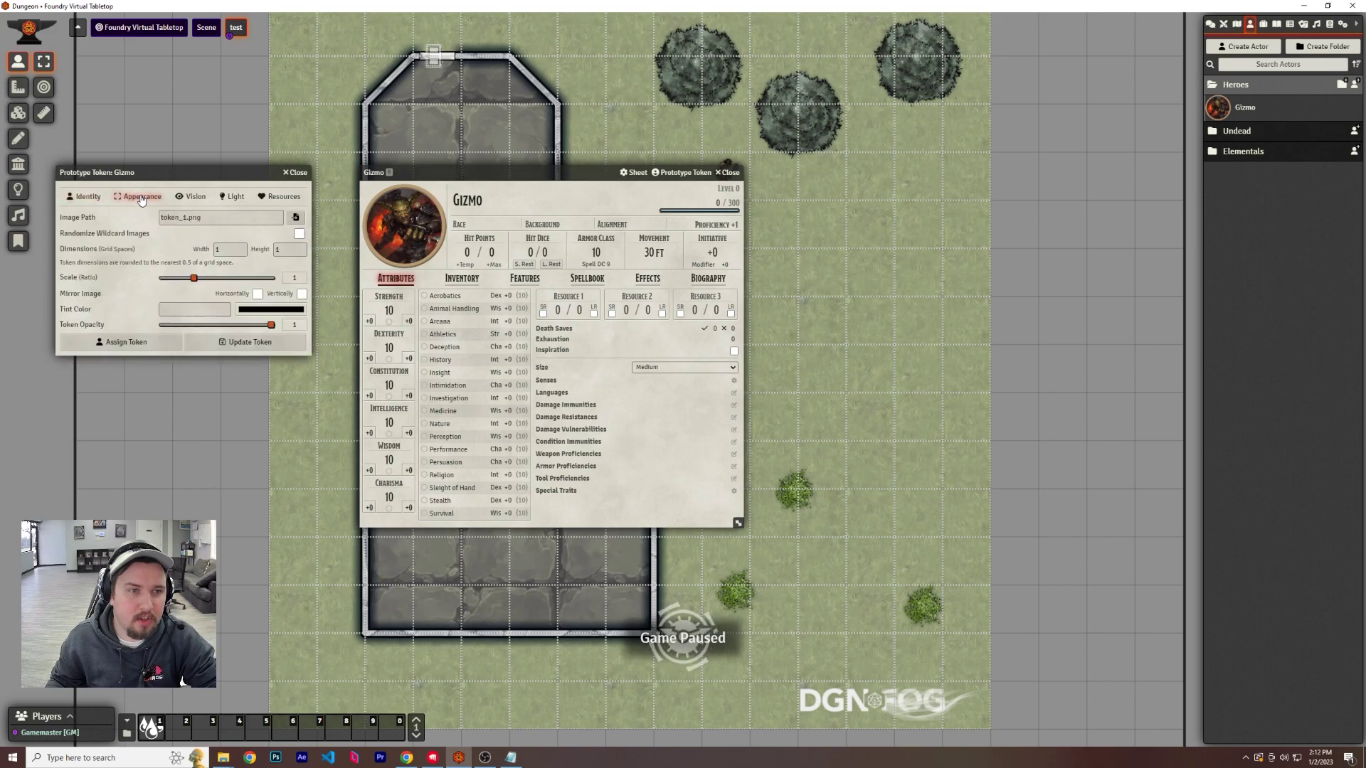
click(190, 197)
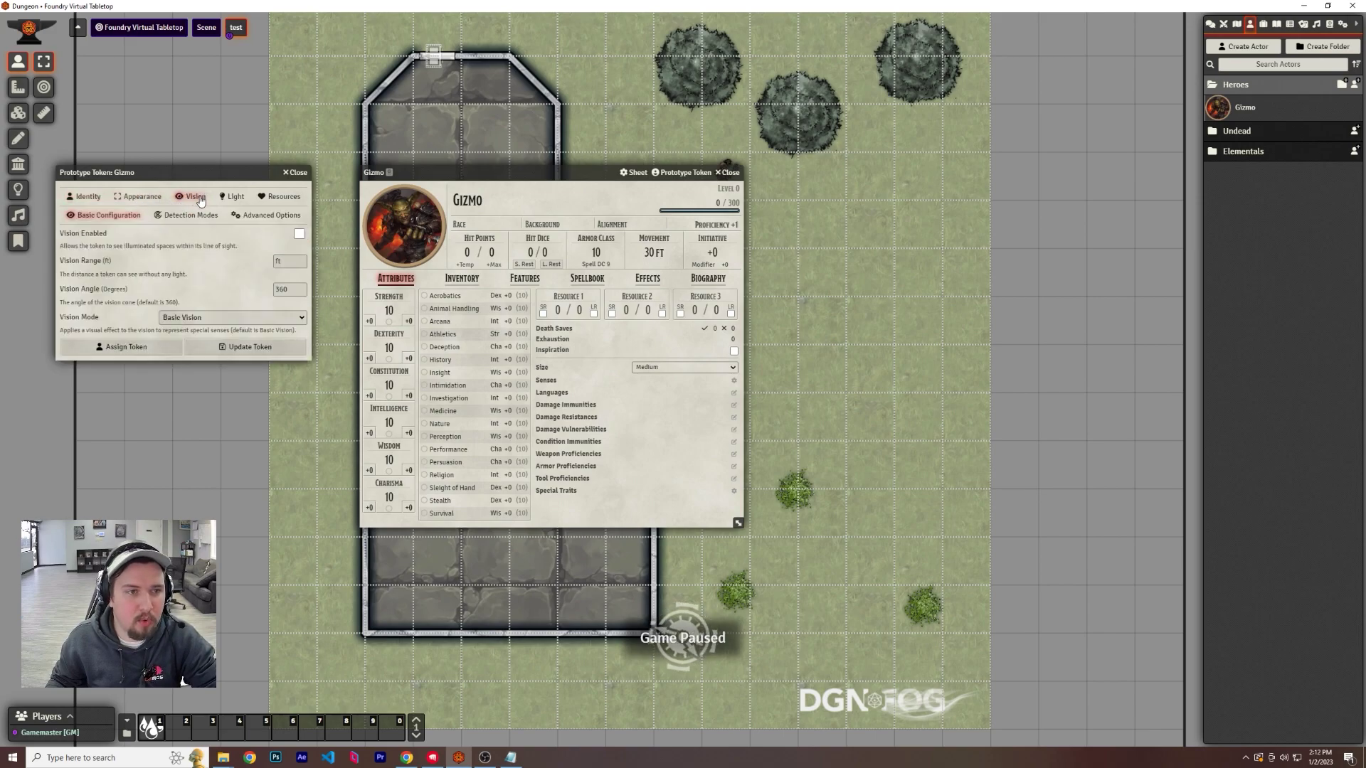
click(298, 235)
click(288, 262)
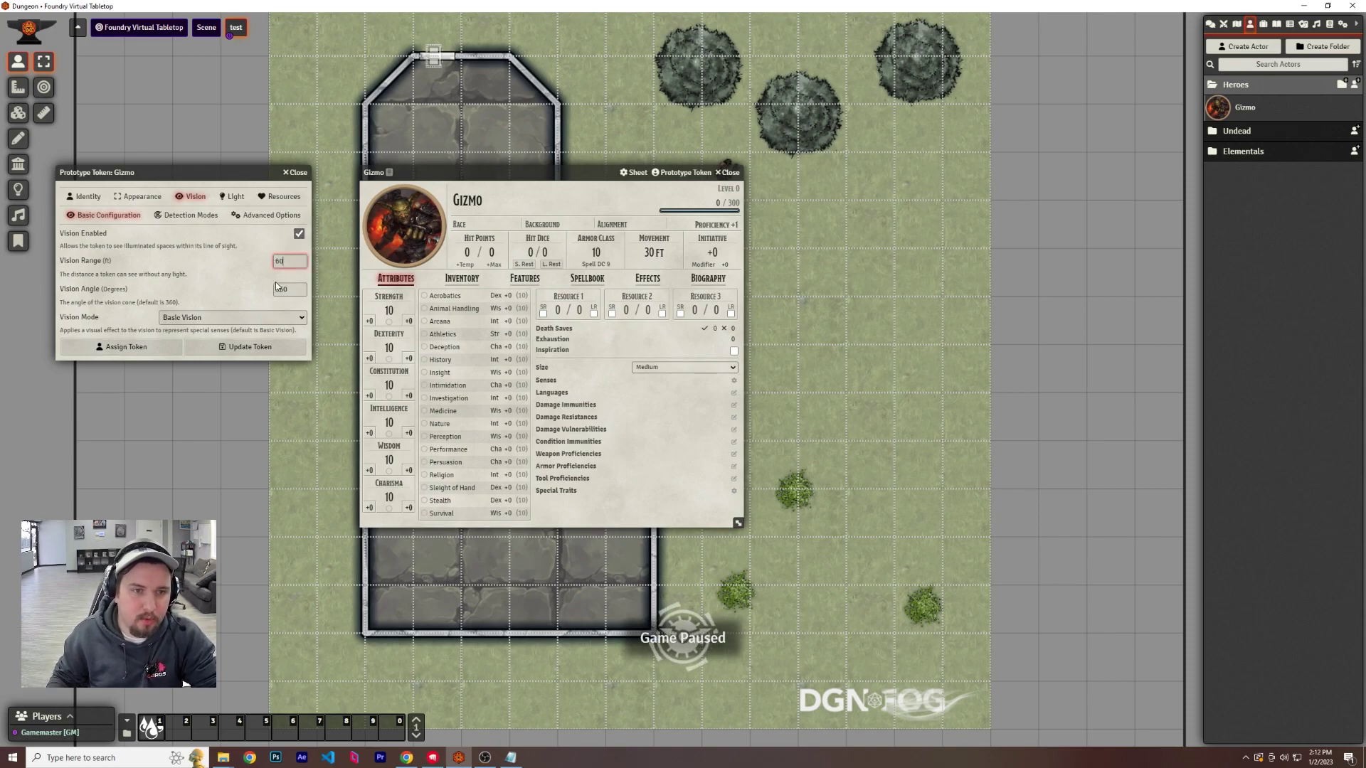
click(295, 291)
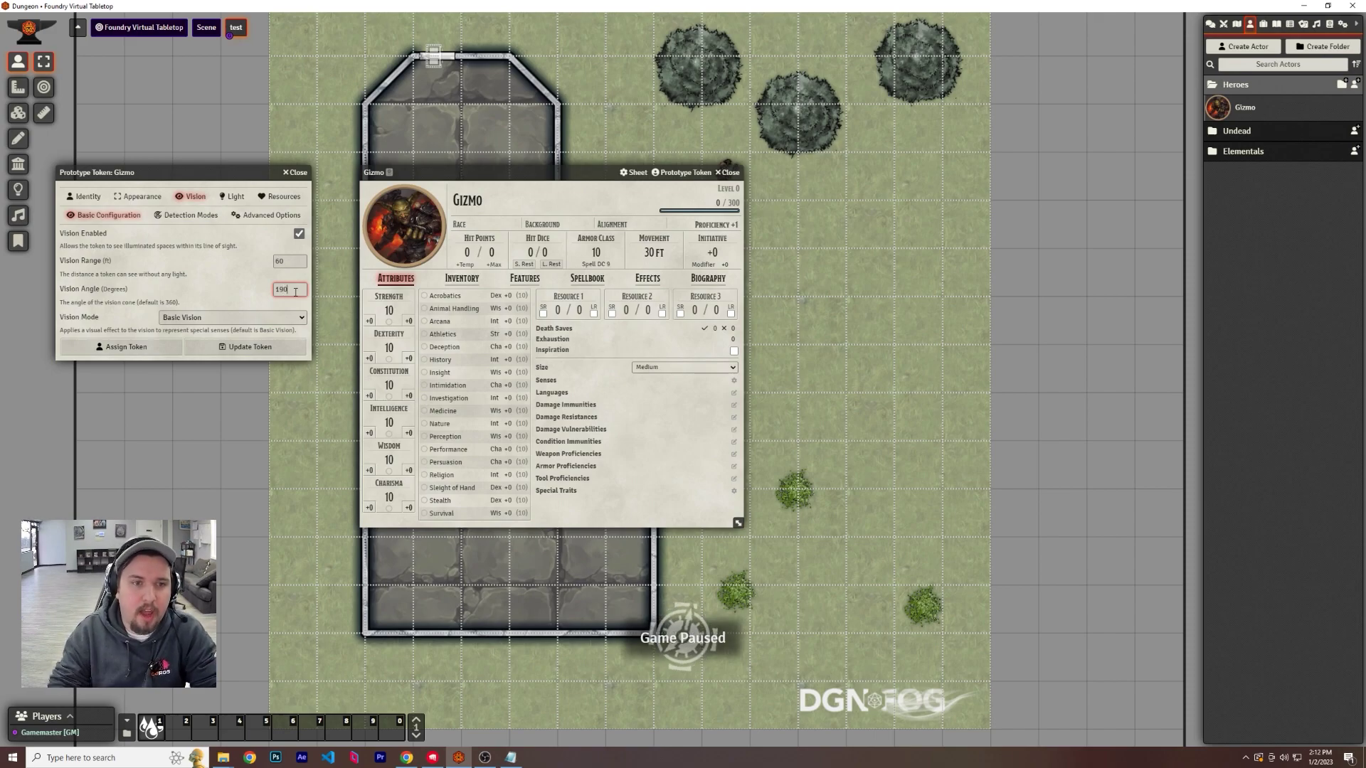
click(234, 348)
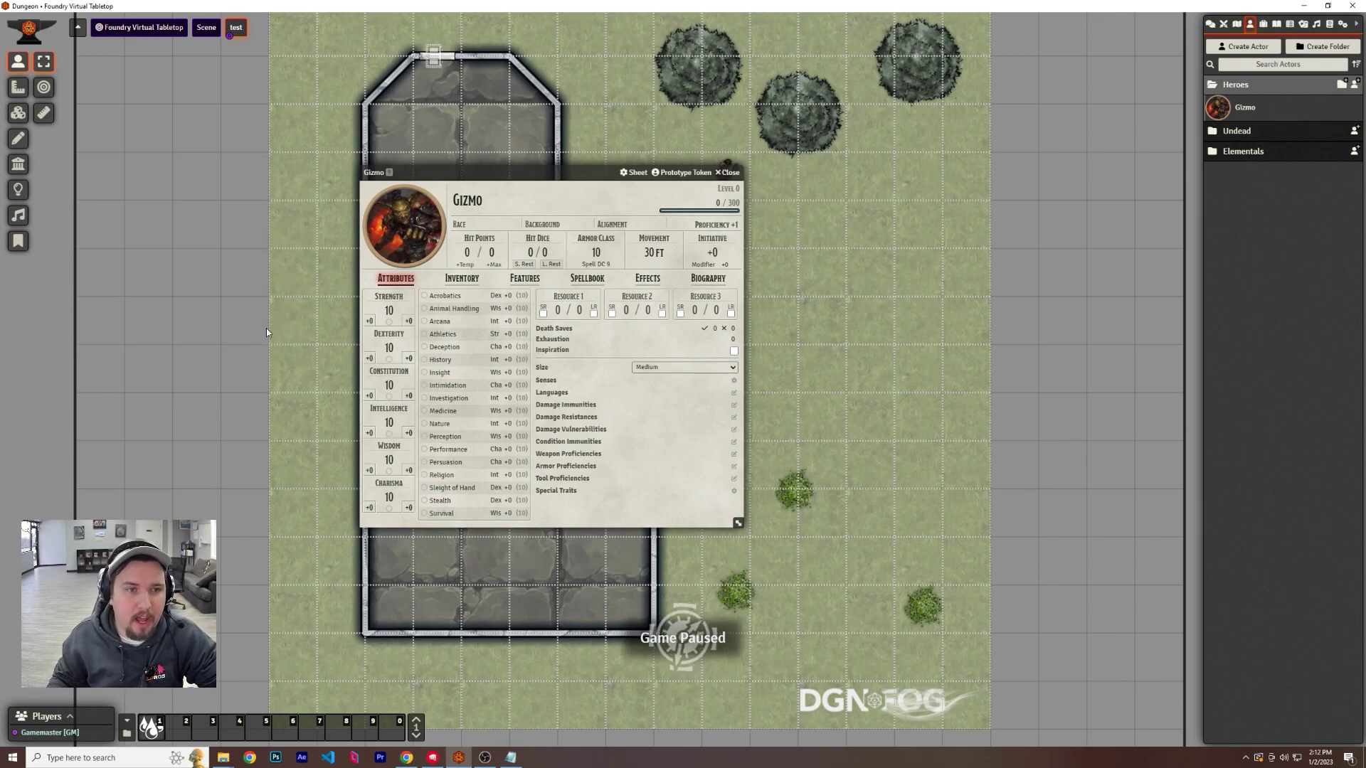
Close Gizmo's sheet and place a second Gizmo token inside the building, two squares left of the existing one, and select it
key(Escape)
click(579, 370)
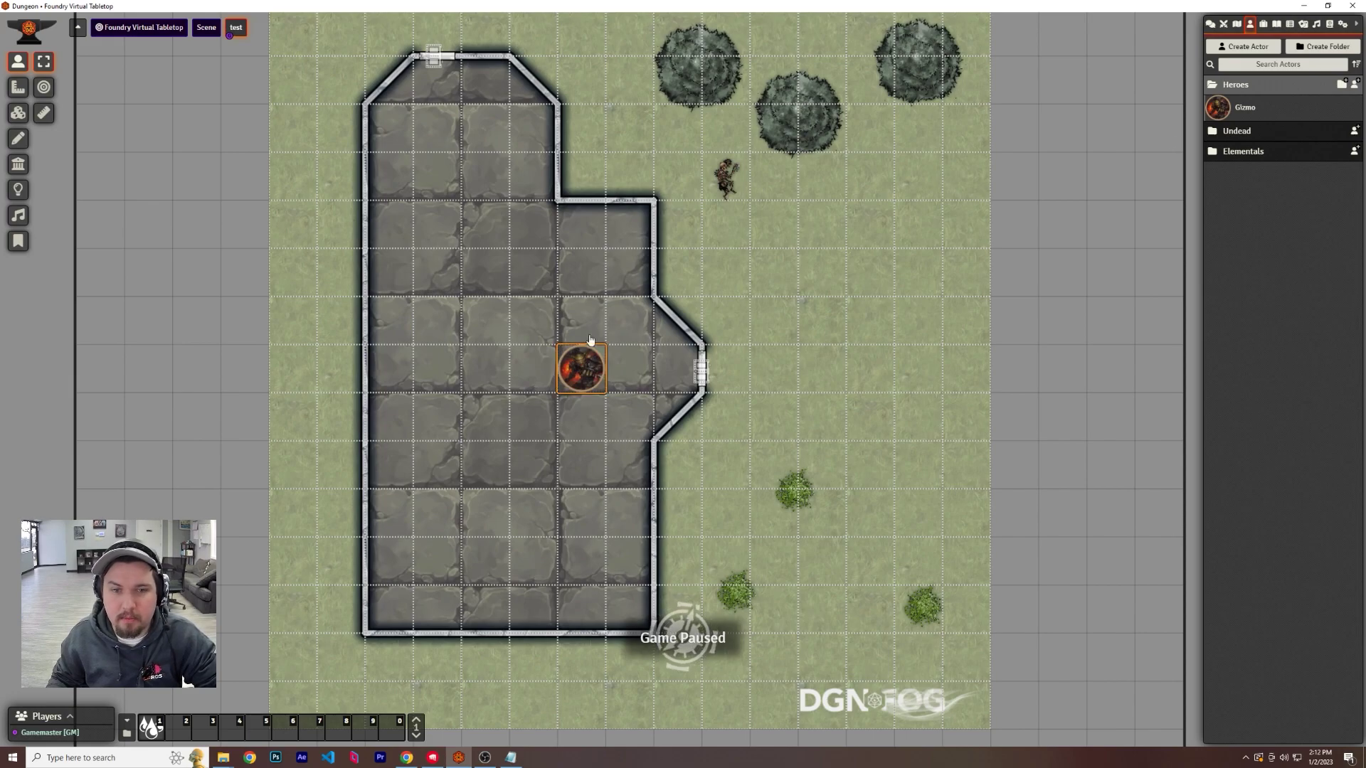
drag(607, 291, 564, 398)
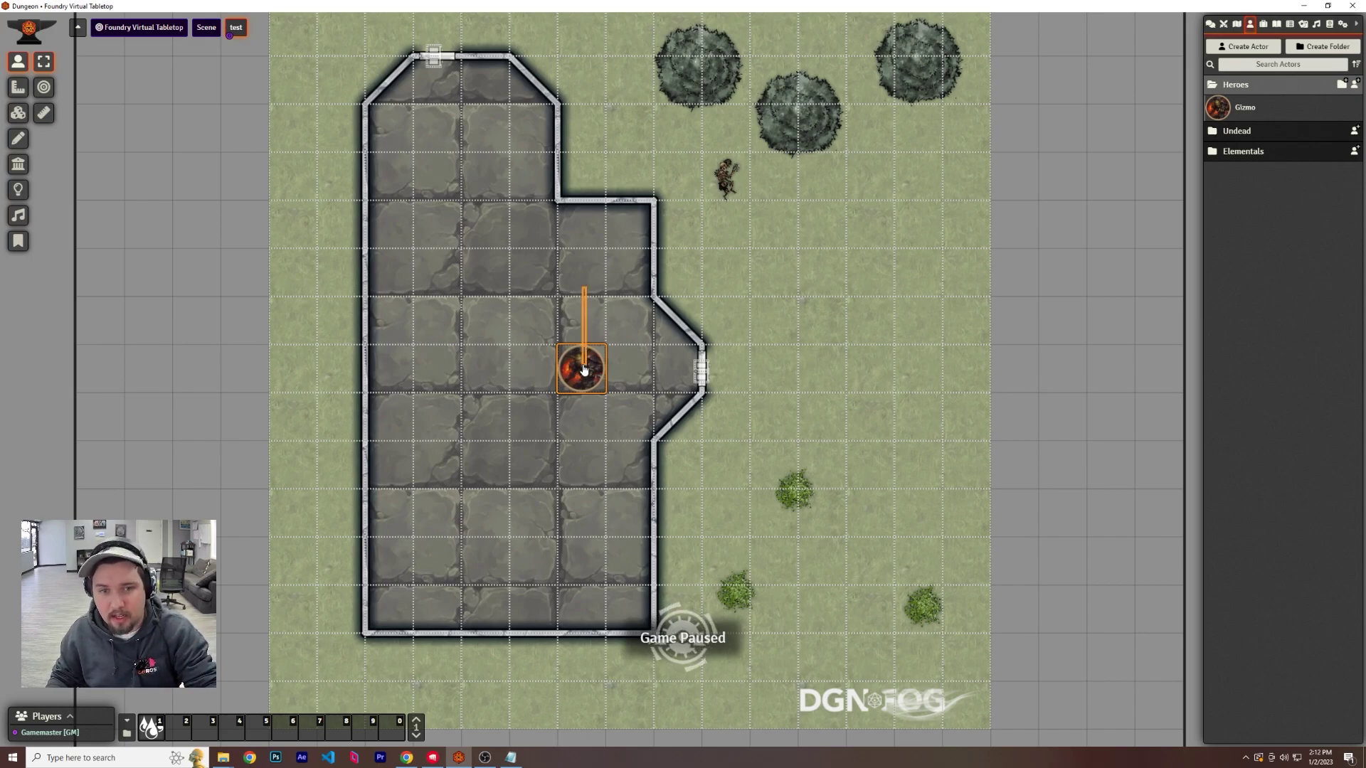
drag(582, 367, 584, 372)
drag(1203, 118, 484, 367)
click(484, 367)
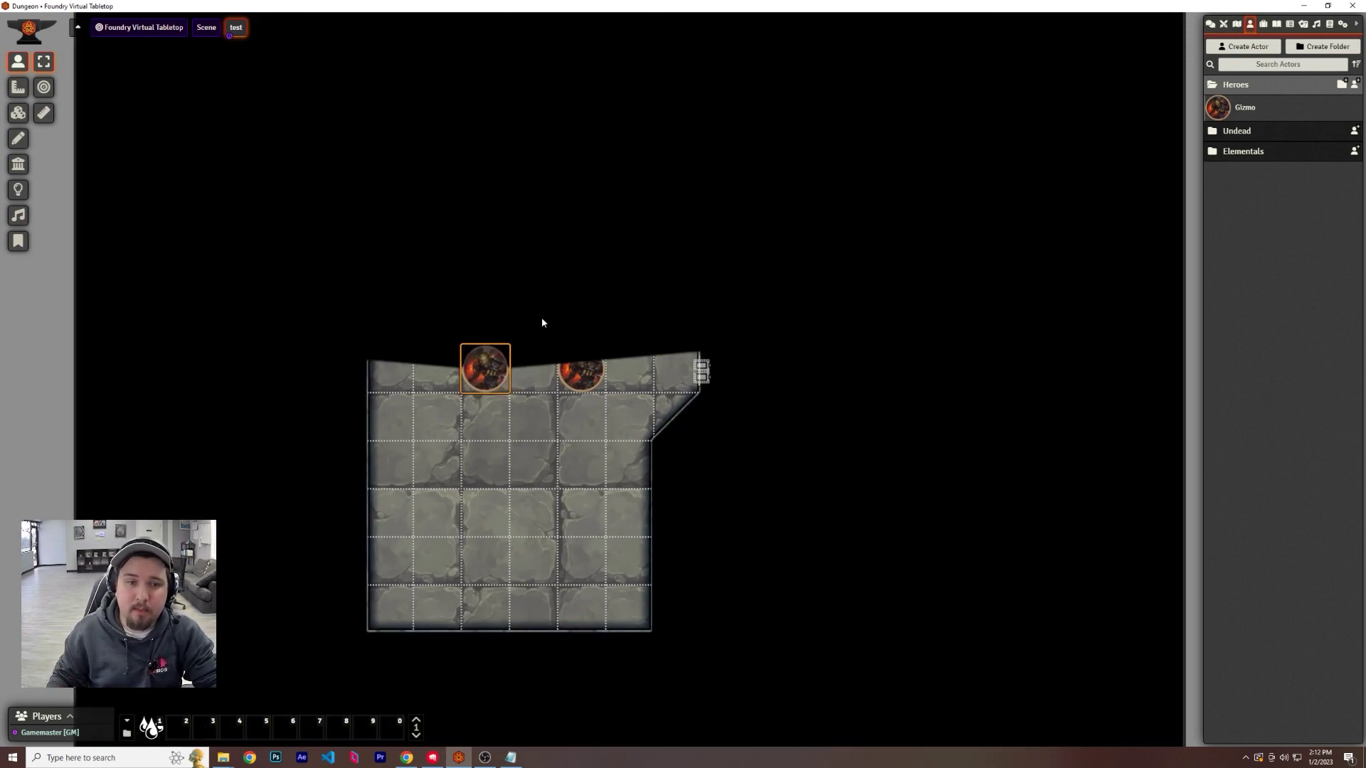
Test the new Gizmo token's vision by moving it up and down the building, ending one square left of where it was placed
drag(487, 365, 449, 282)
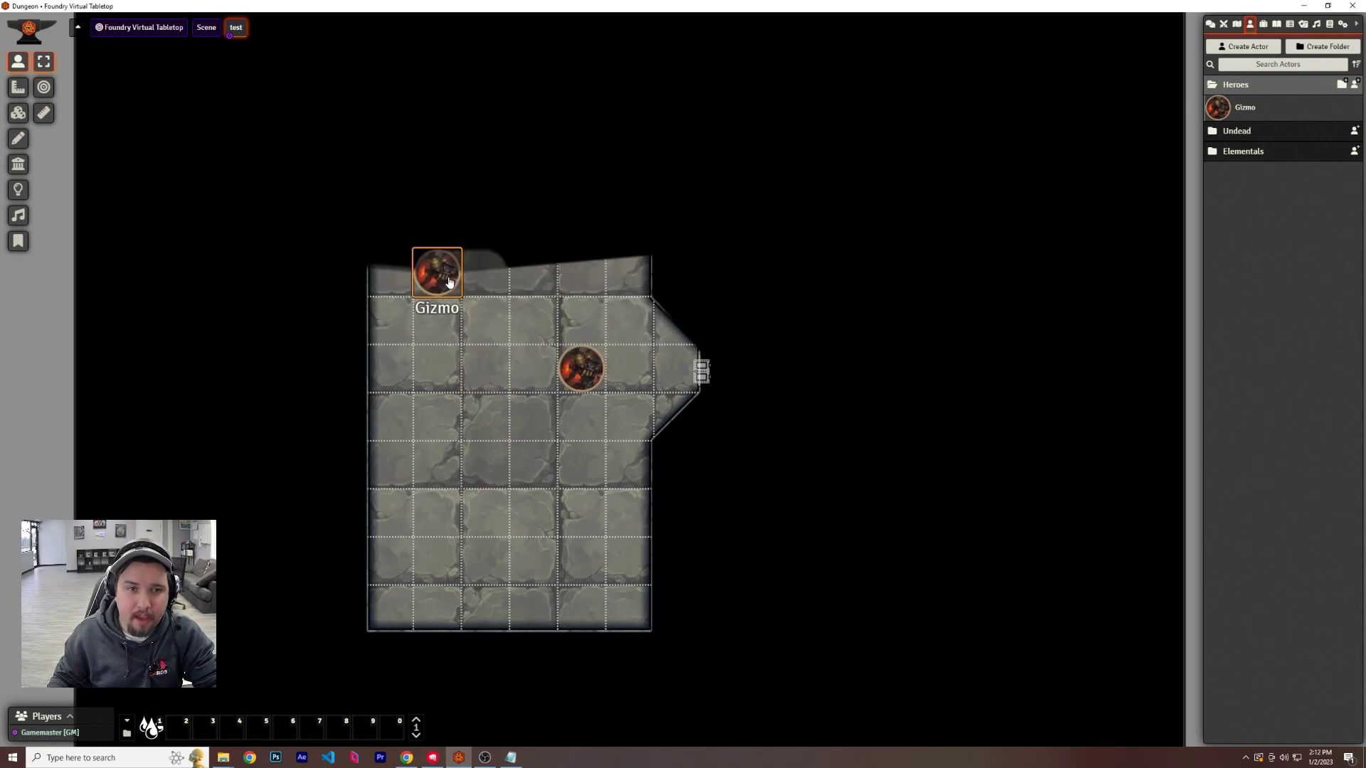
key(Down)
key(Down)
key(Down)
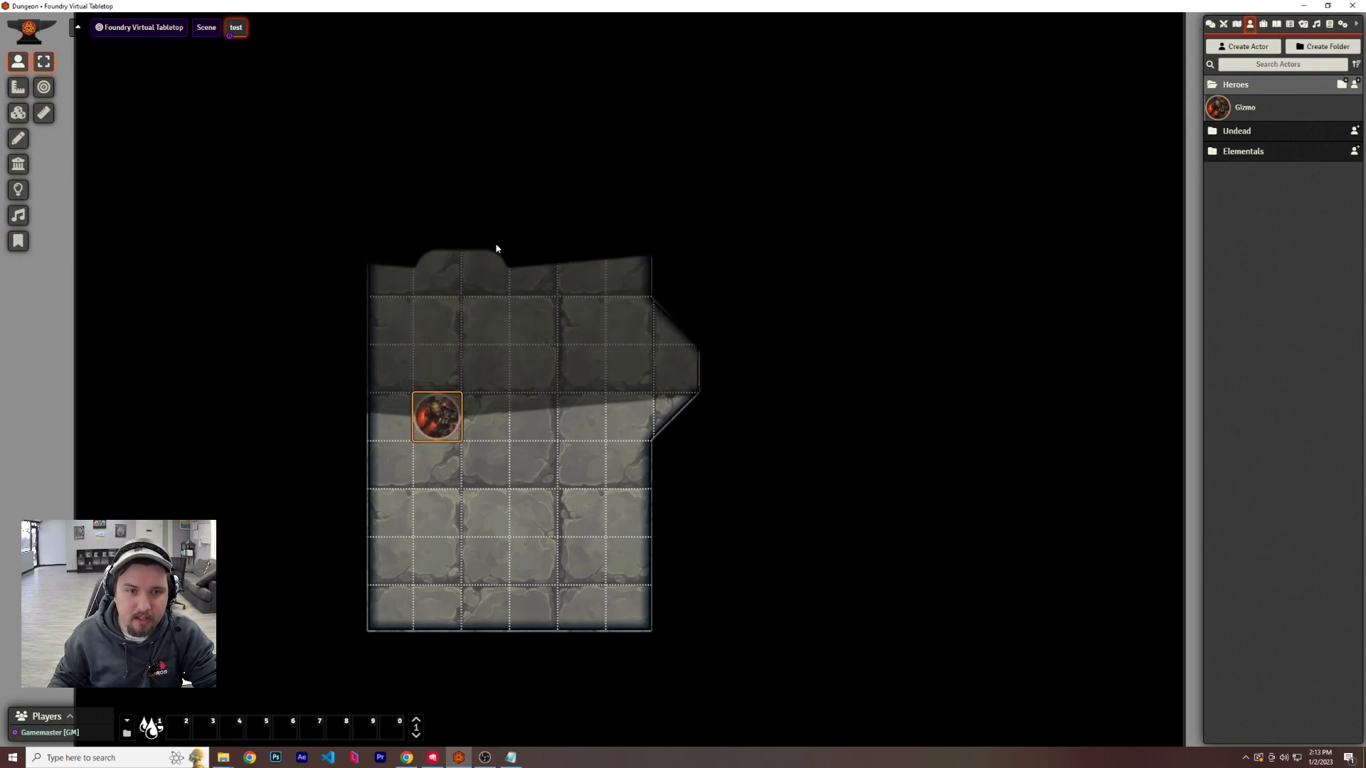
key(Up)
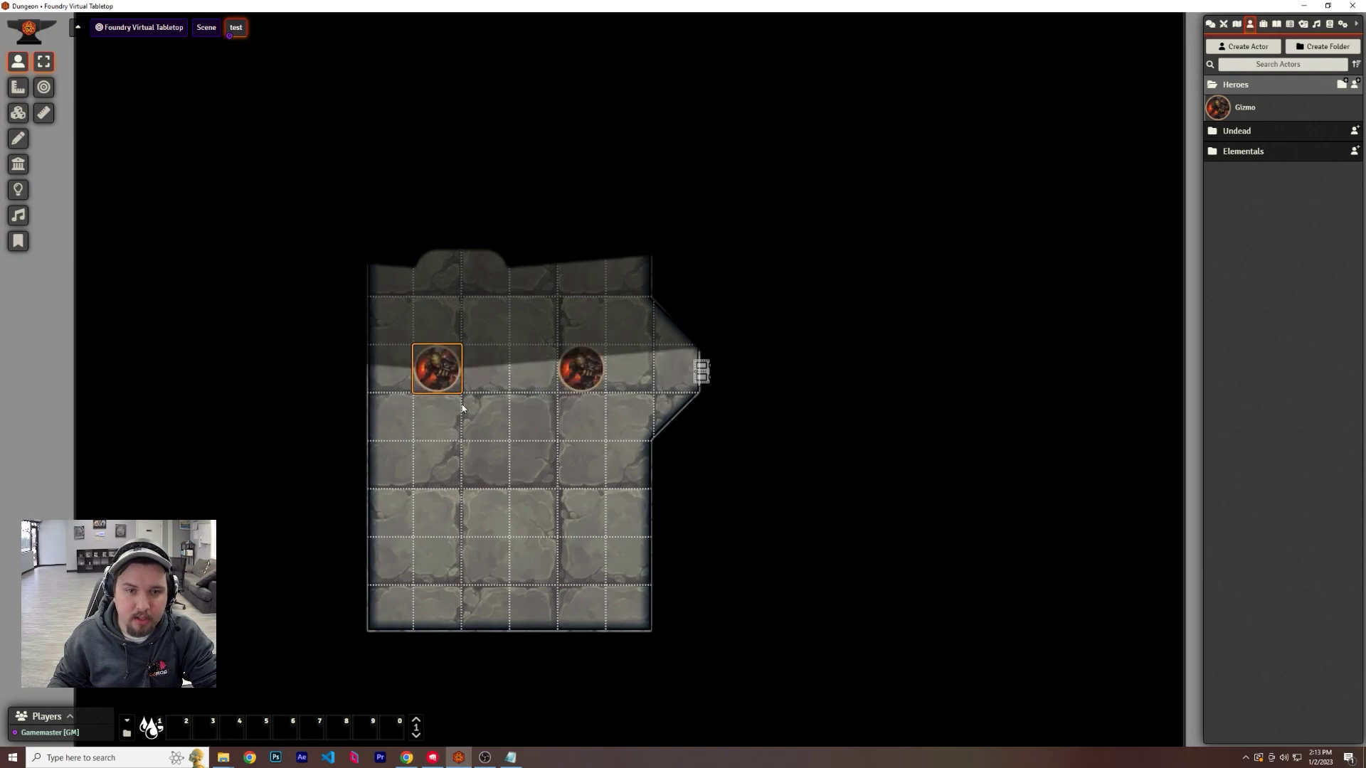
Rotate the new Gizmo token to change its viewing direction and move the original Gizmo token to the square directly above it
scroll(502, 323, down, 1)
scroll(502, 323, up, 2)
scroll(508, 326, down, 4)
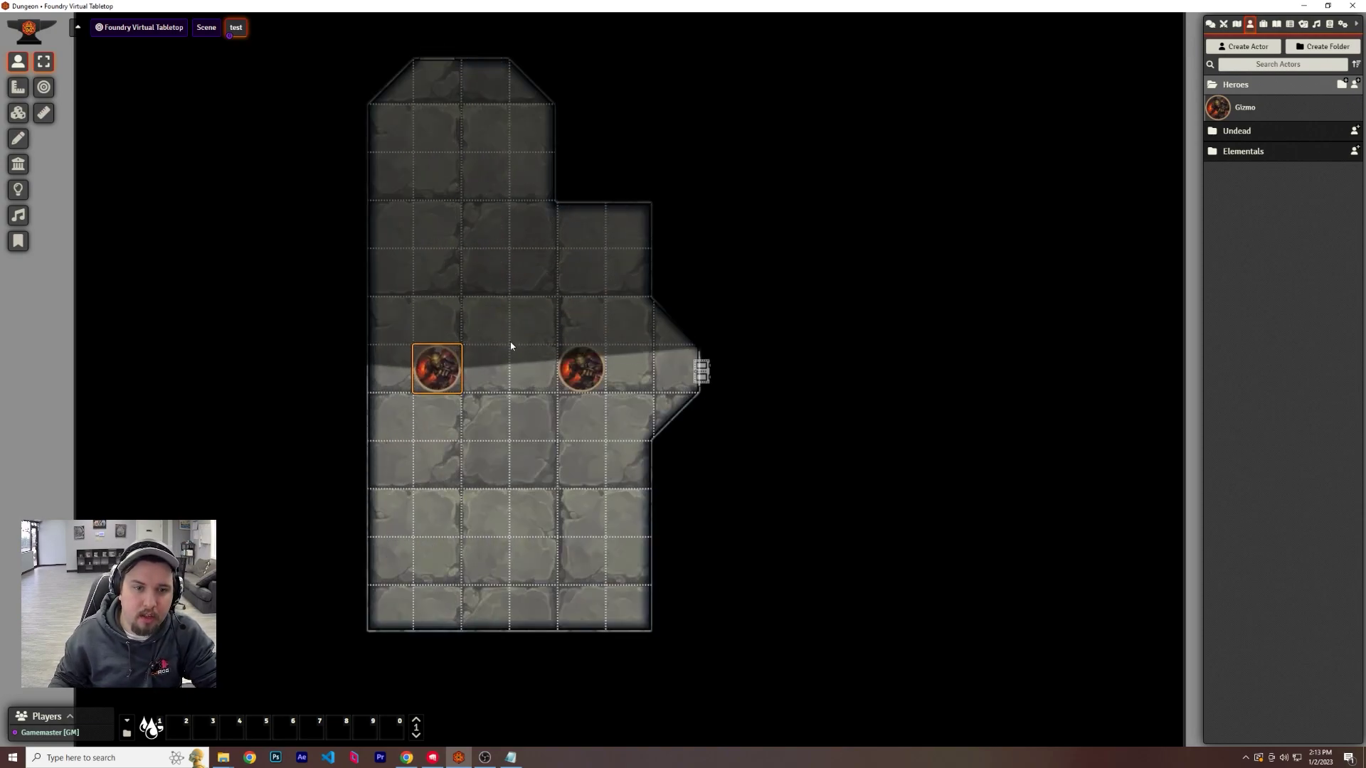
mouse_move(565, 373)
mouse_down()
mouse_move(476, 298)
mouse_move(448, 322)
mouse_up()
click(456, 363)
scroll(478, 361, up, 3)
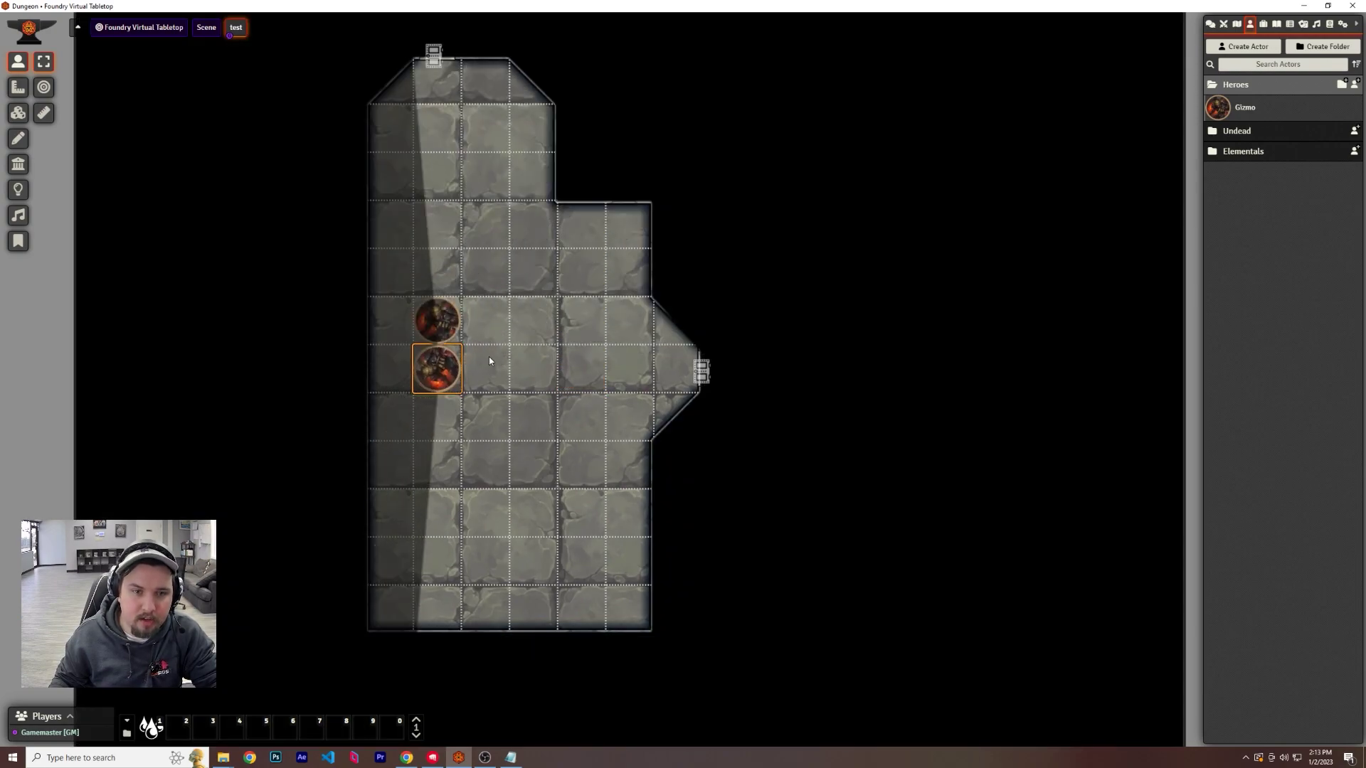
Move the new Gizmo token to the upper part of the building, rotate its vision cone, and bring it back to the middle of the room
drag(444, 367, 455, 179)
shift+scroll(448, 137, up, 3)
shift+scroll(444, 135, down, 1)
shift+scroll(463, 177, up, 3)
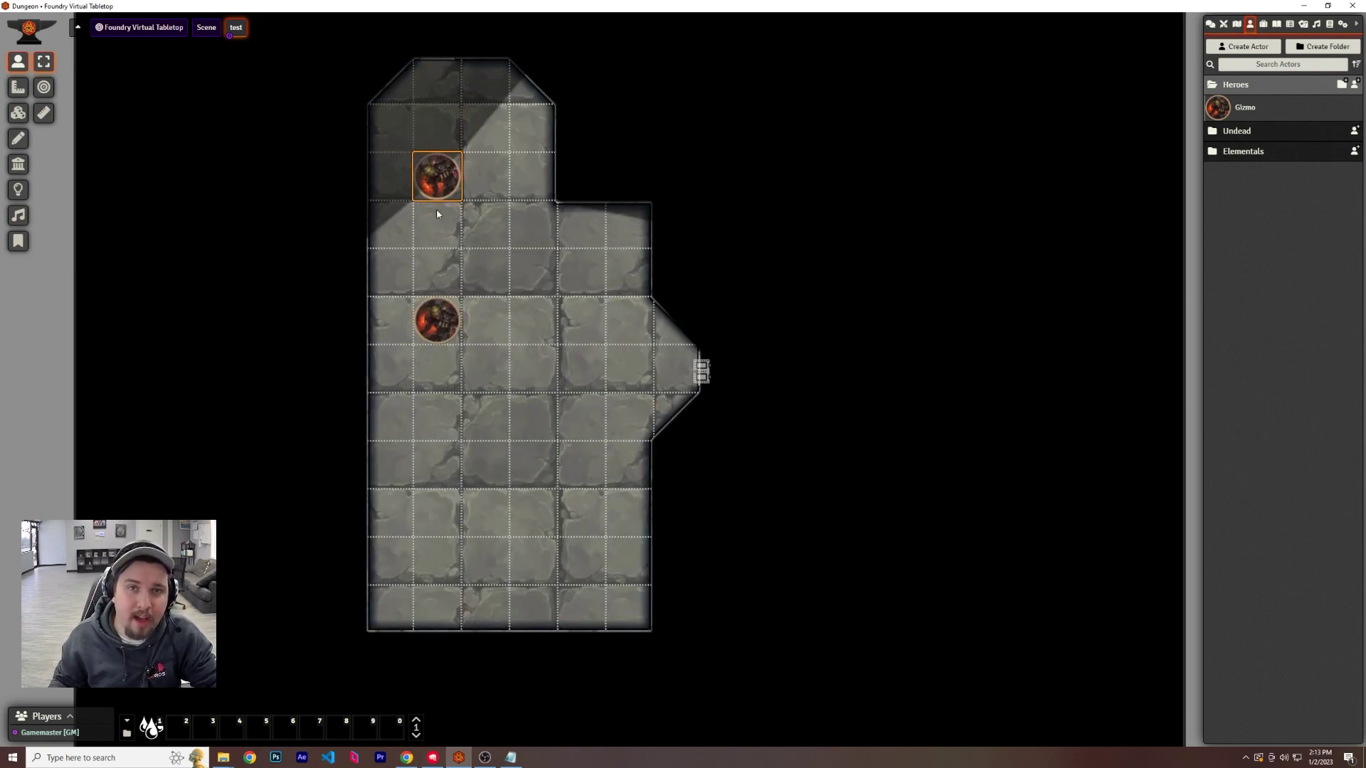
drag(437, 187, 539, 380)
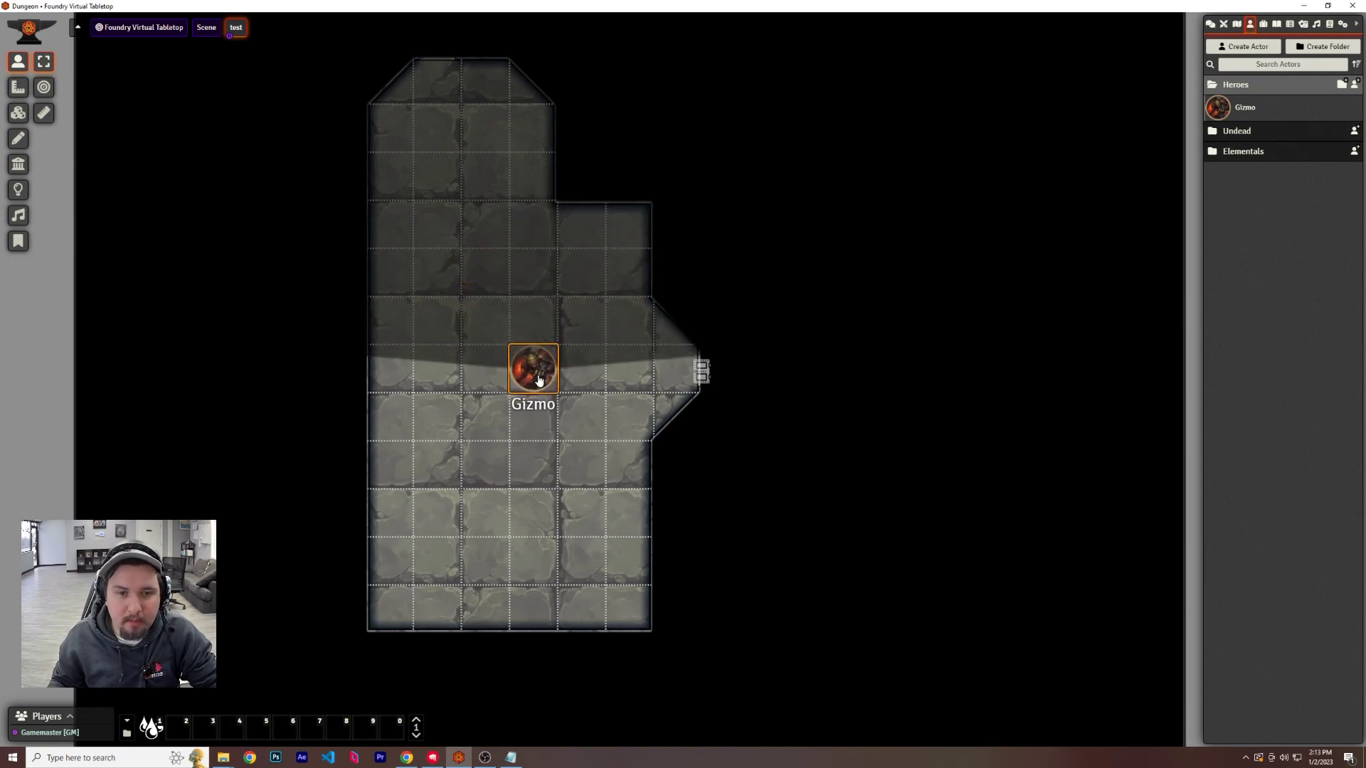
Give the selected Gizmo token a teal light with a 60 ft dim and 30 ft bright radius, turn it to face up and deselect it
right_click(539, 380)
click(492, 368)
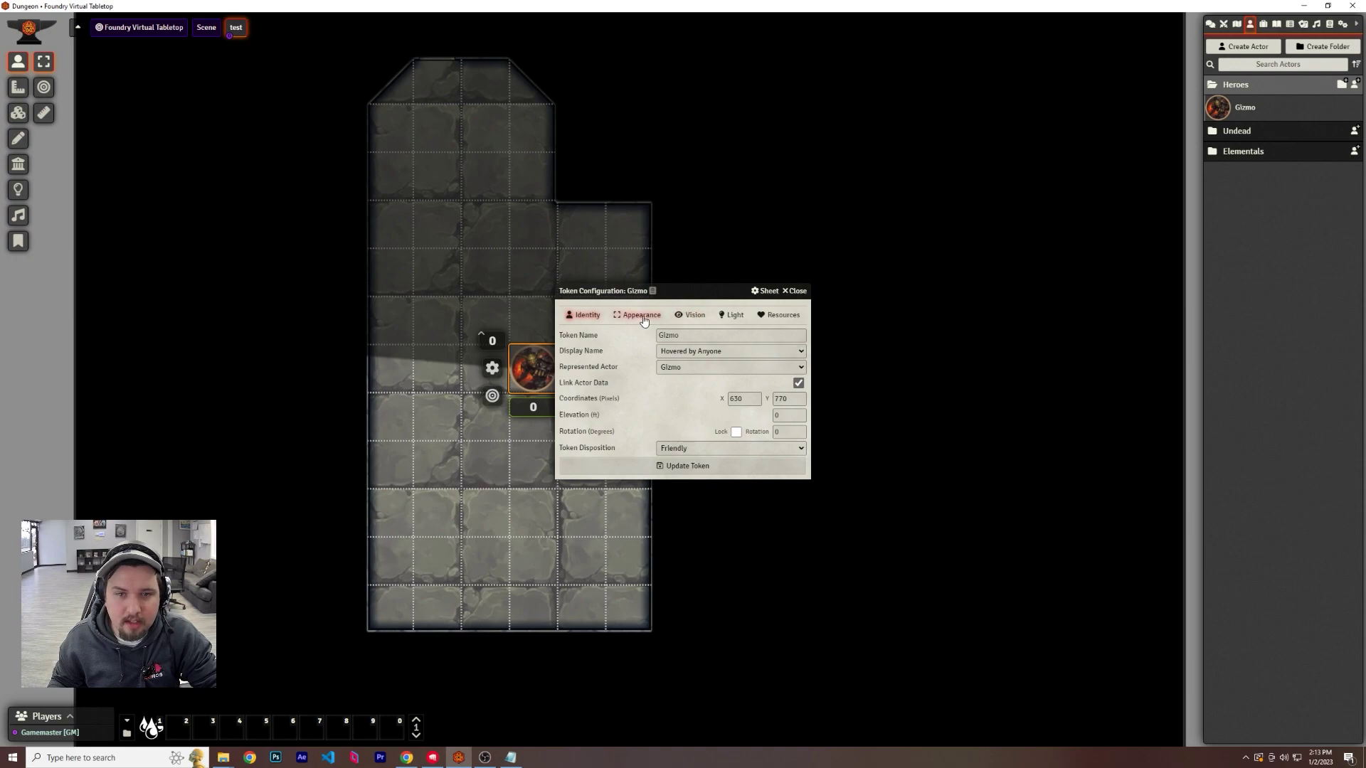
click(643, 318)
click(732, 315)
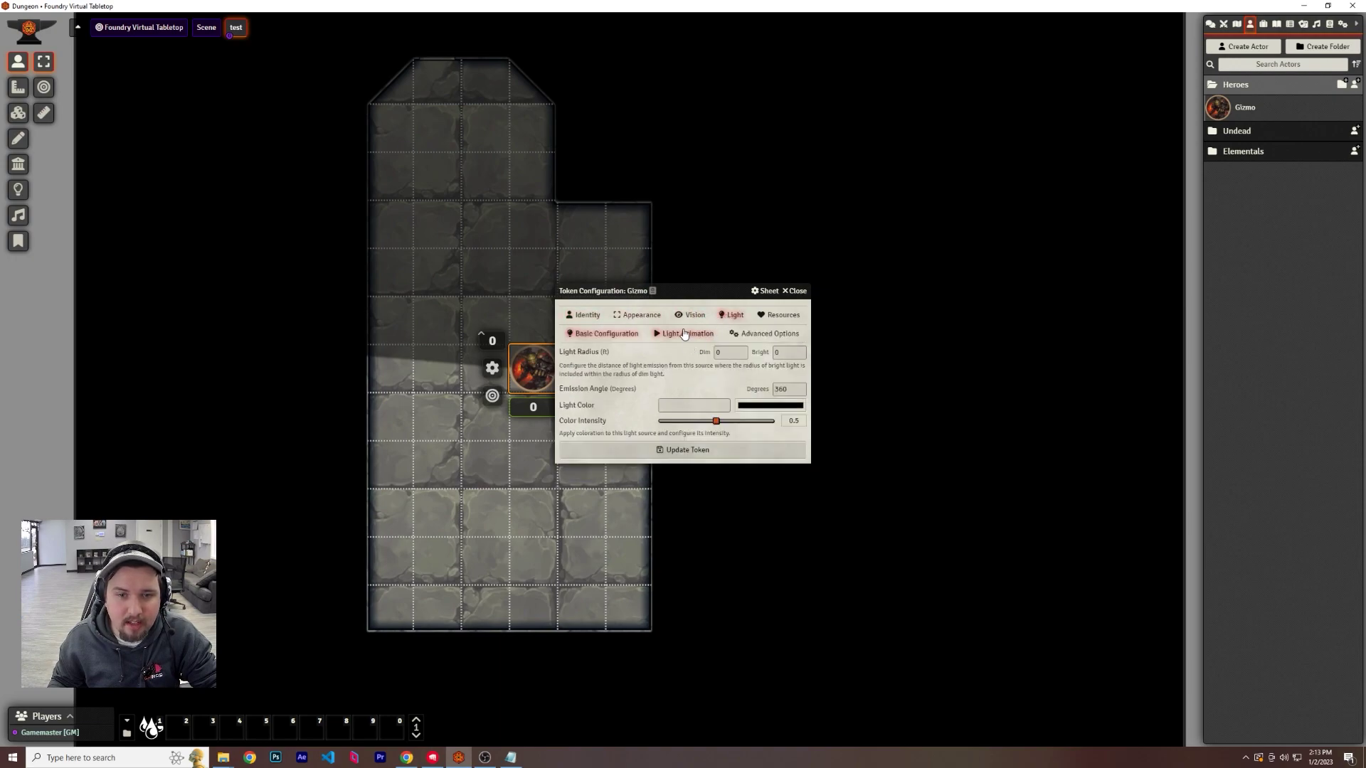
click(719, 352)
text(30)
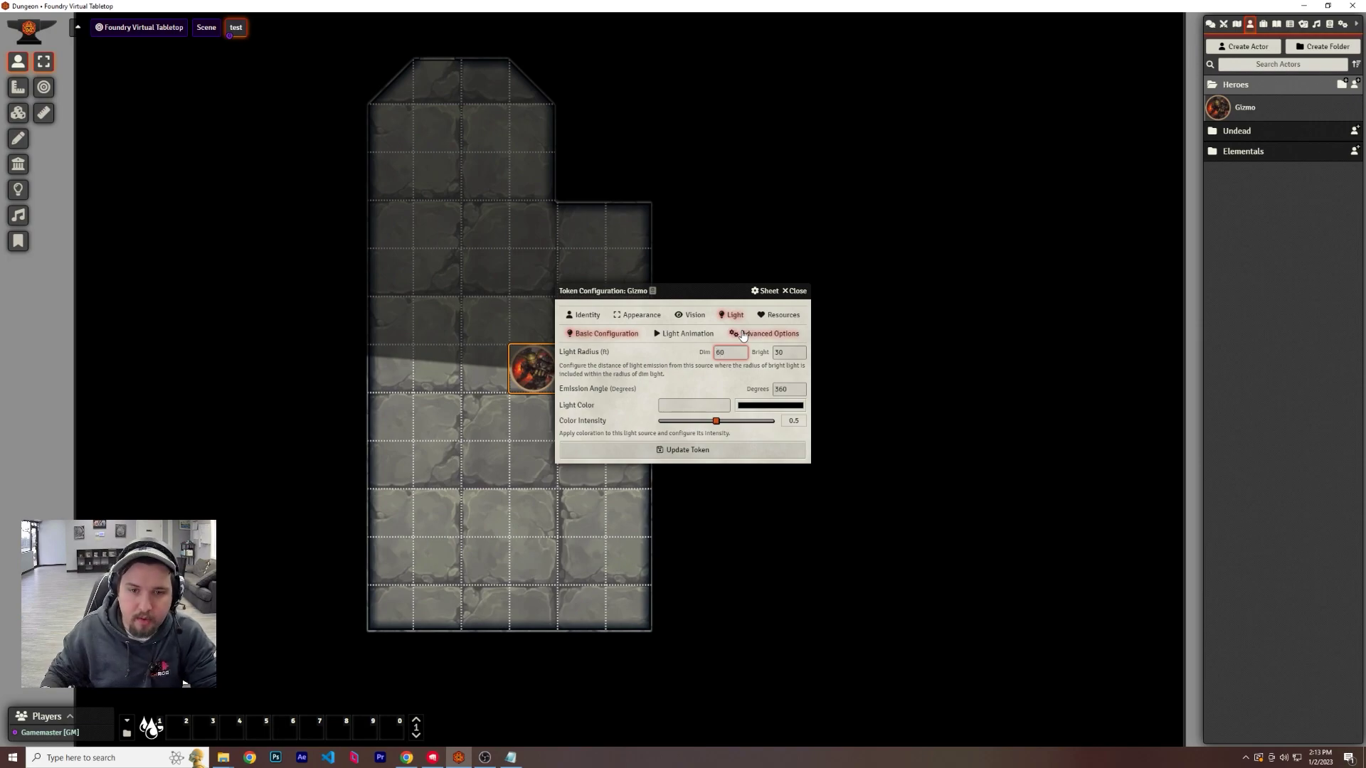
click(682, 449)
scroll(856, 288, down, 6)
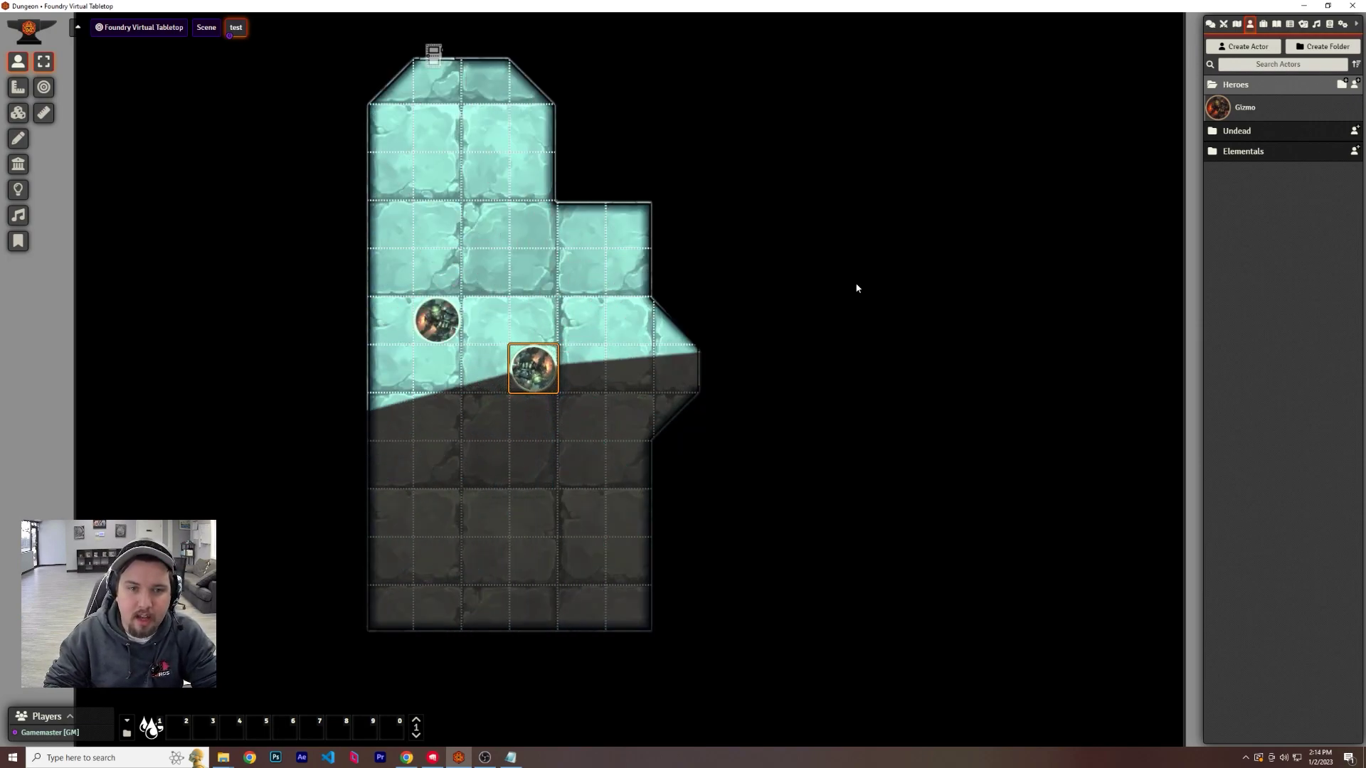
click(857, 288)
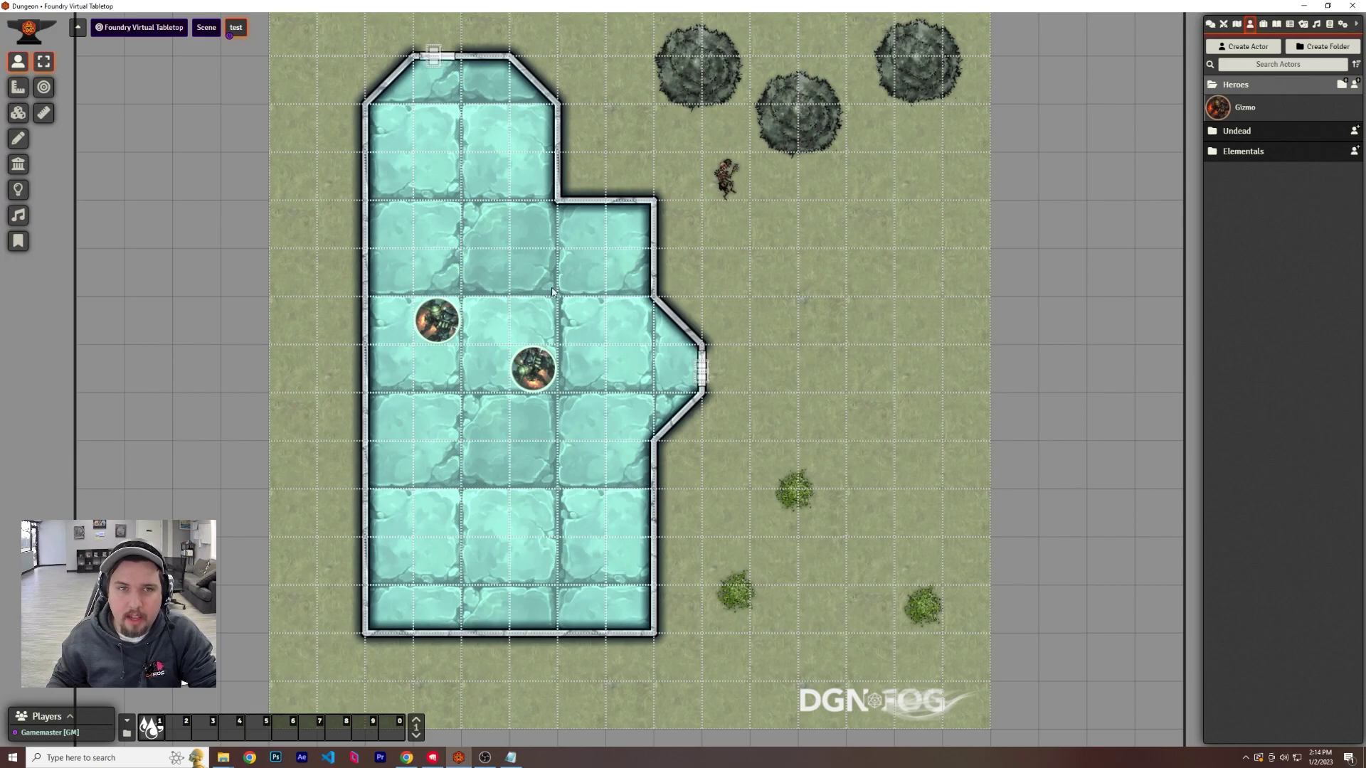
Open Gizmo's sheet and import all content from the Classes (SRD) and Class Features (SRD) compendiums
double_click(436, 319)
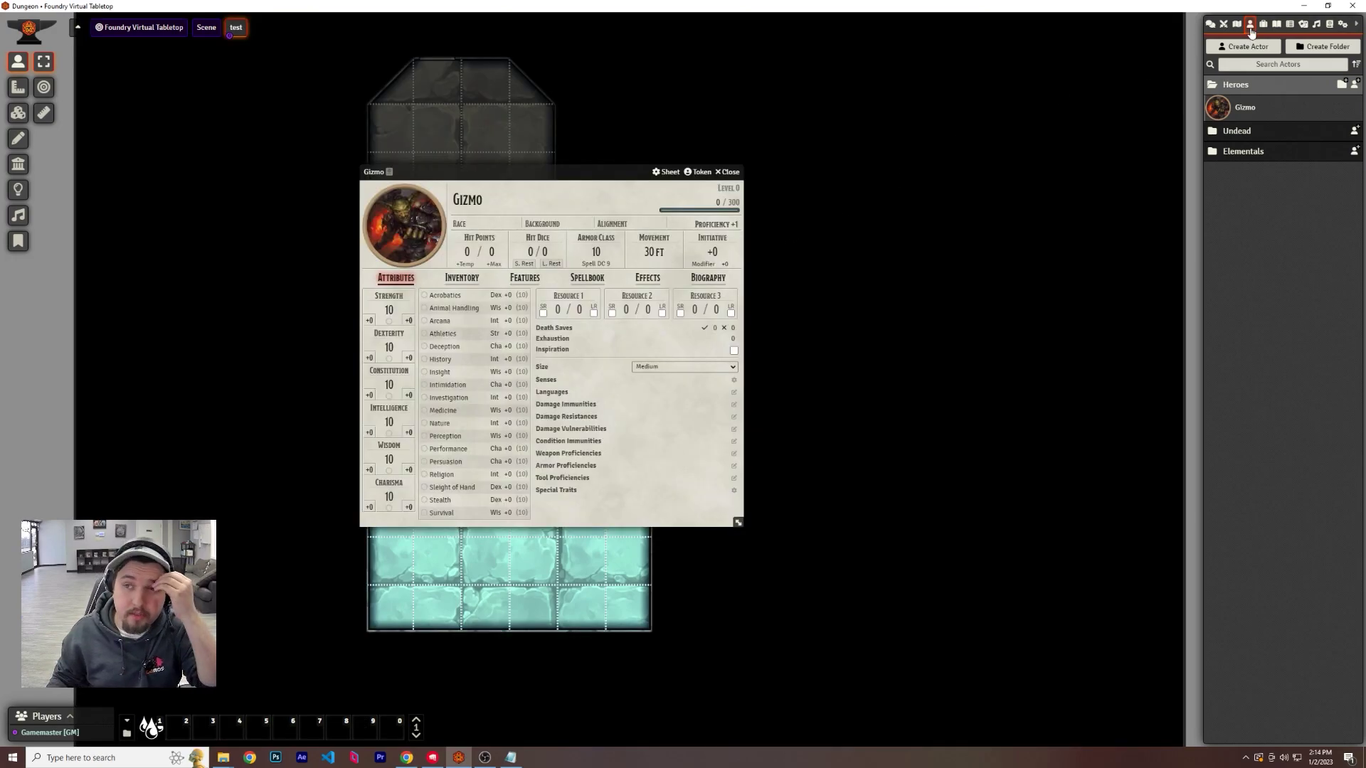
click(1329, 24)
right_click(1232, 244)
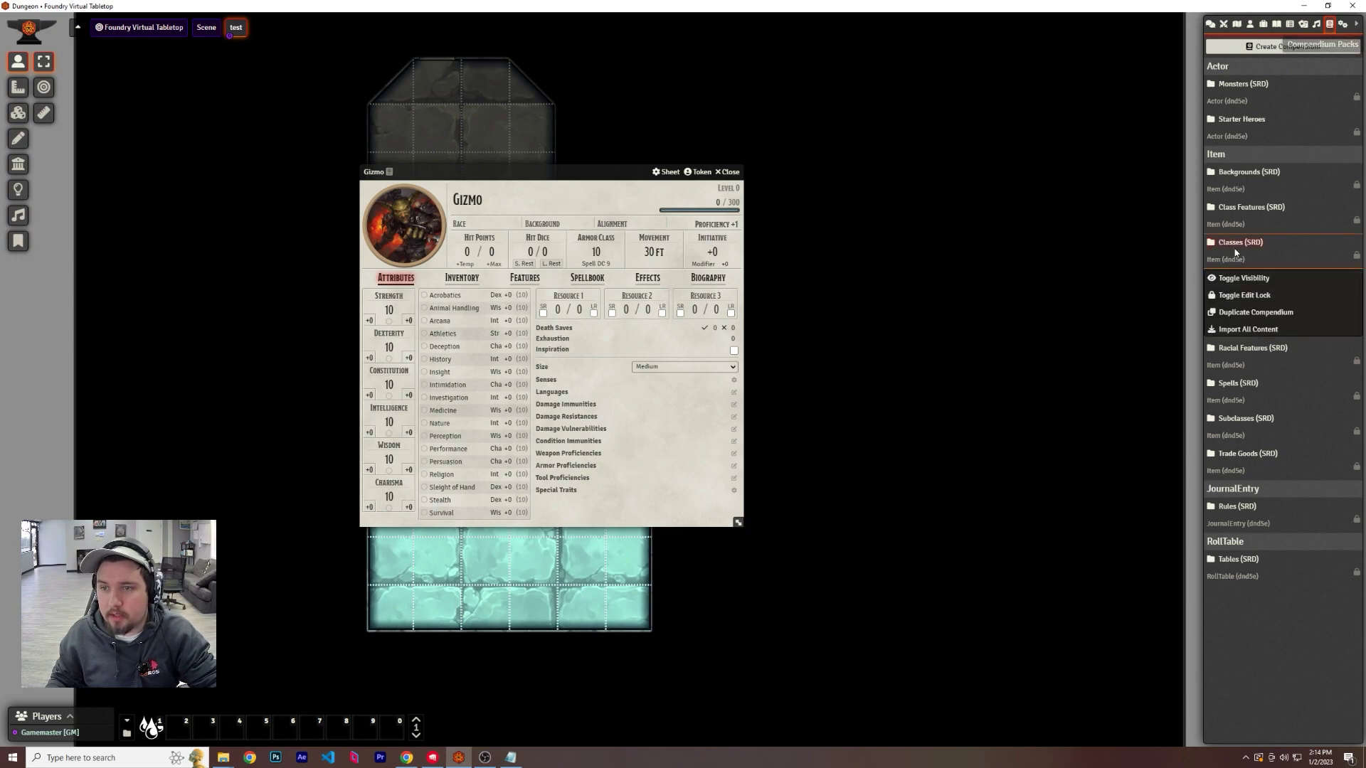
click(1236, 329)
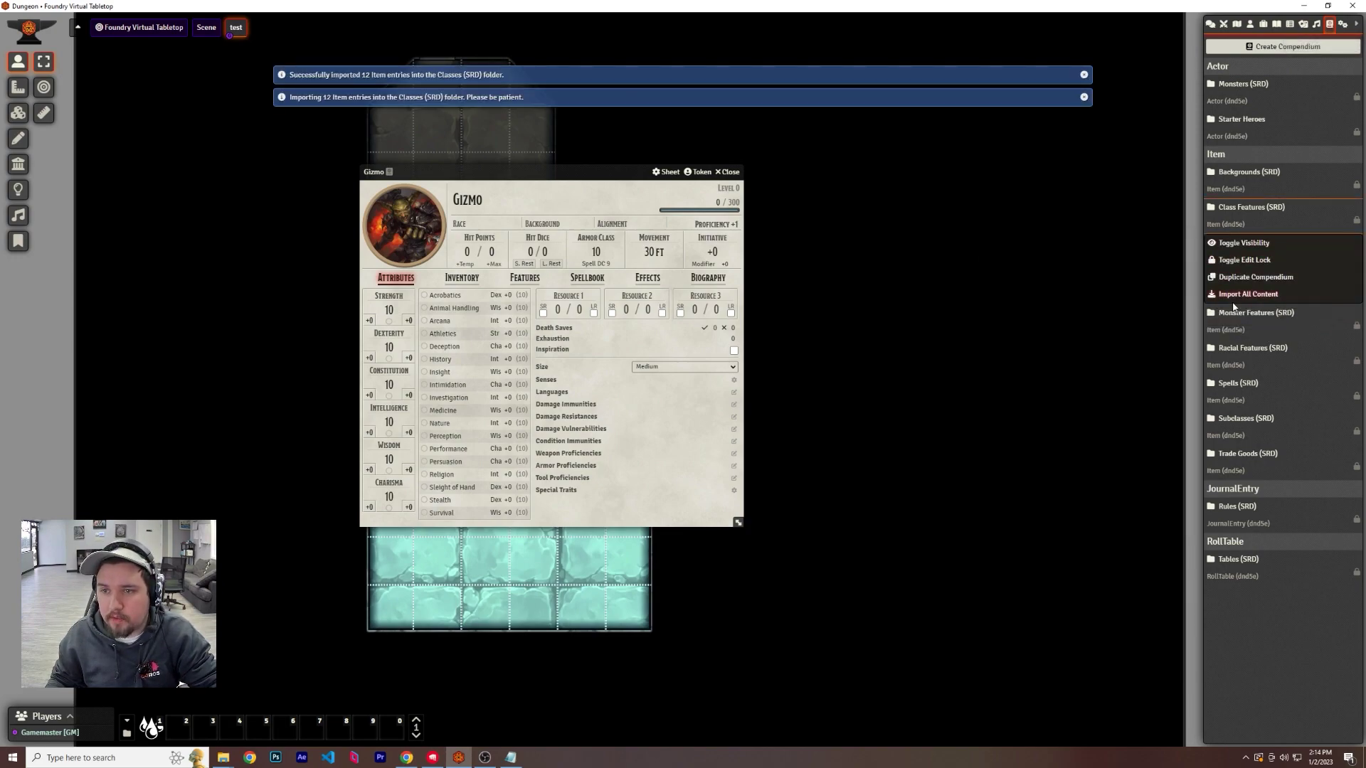
click(1248, 294)
click(1060, 297)
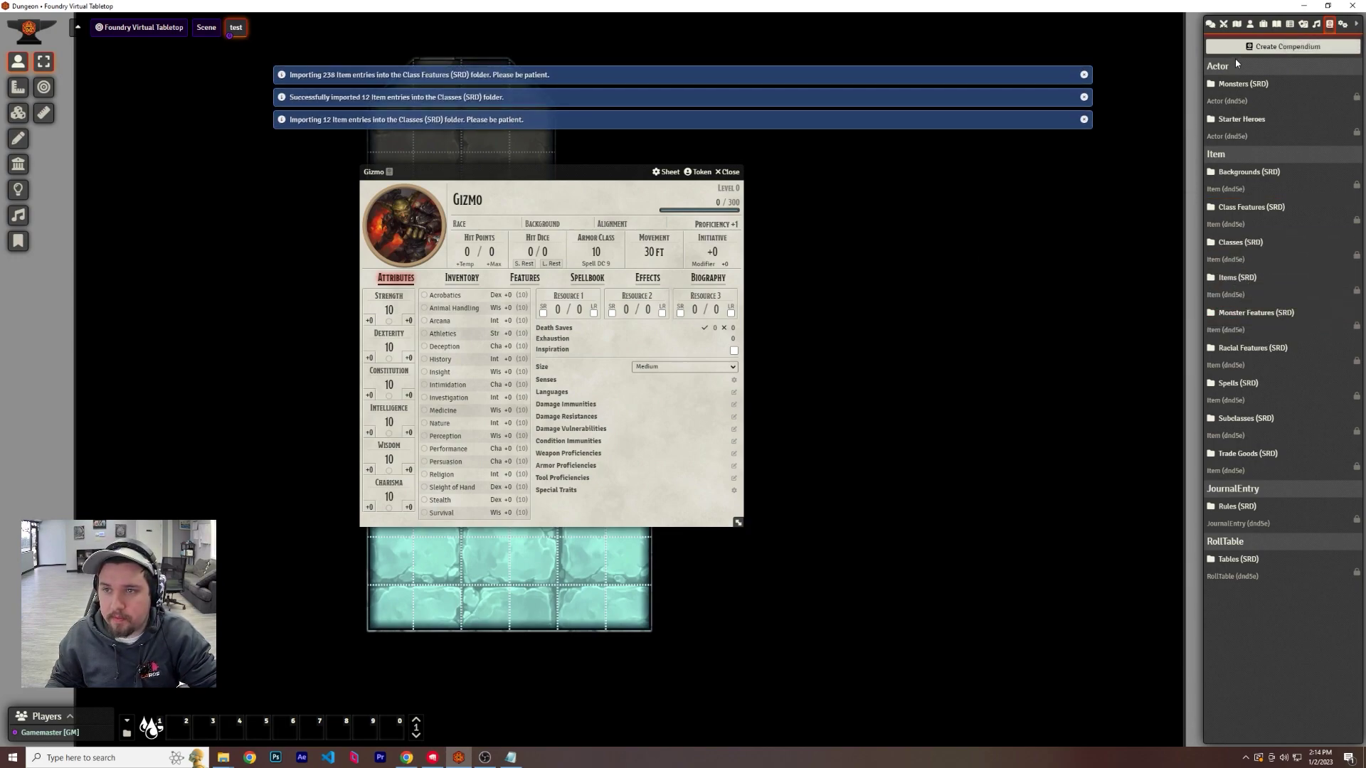
Search the items for "song" and add the Song of Rest class feature to Gizmo's features
click(1264, 27)
click(1239, 170)
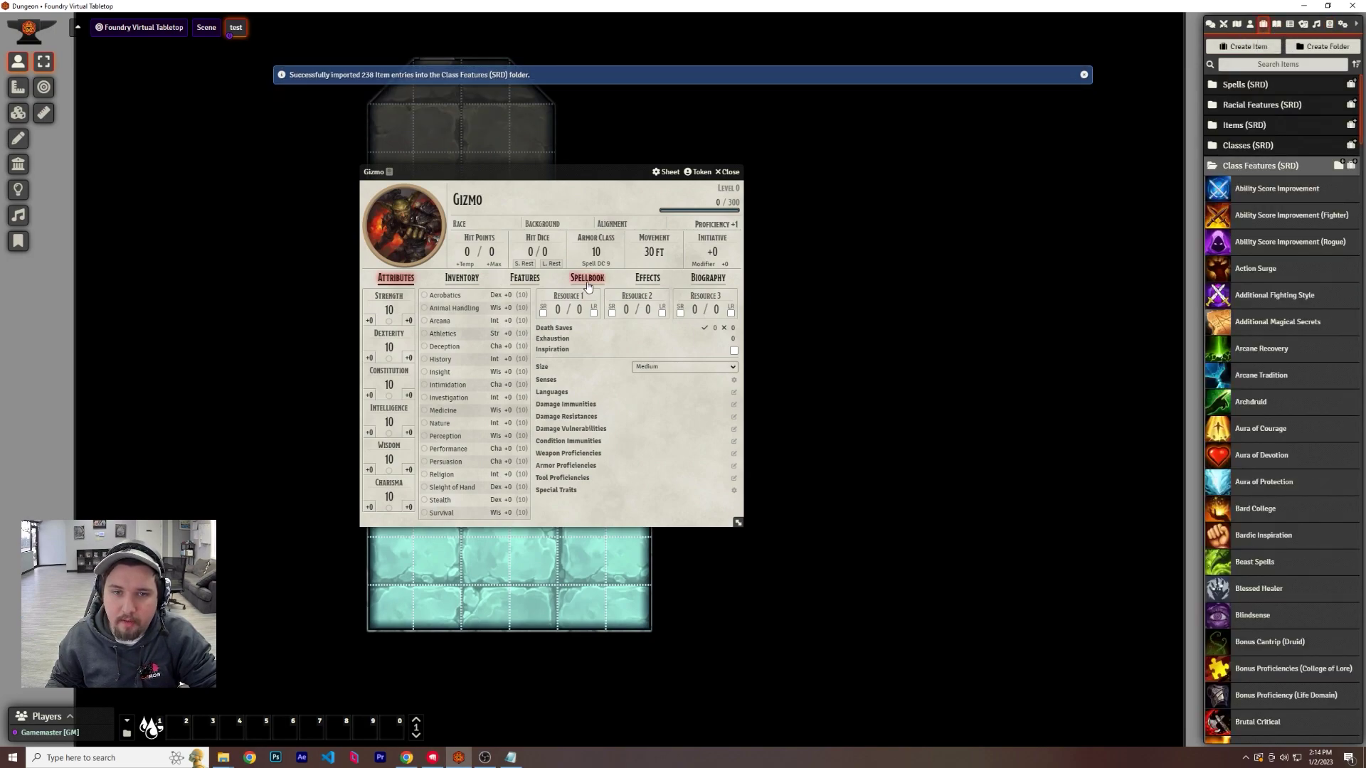
click(524, 278)
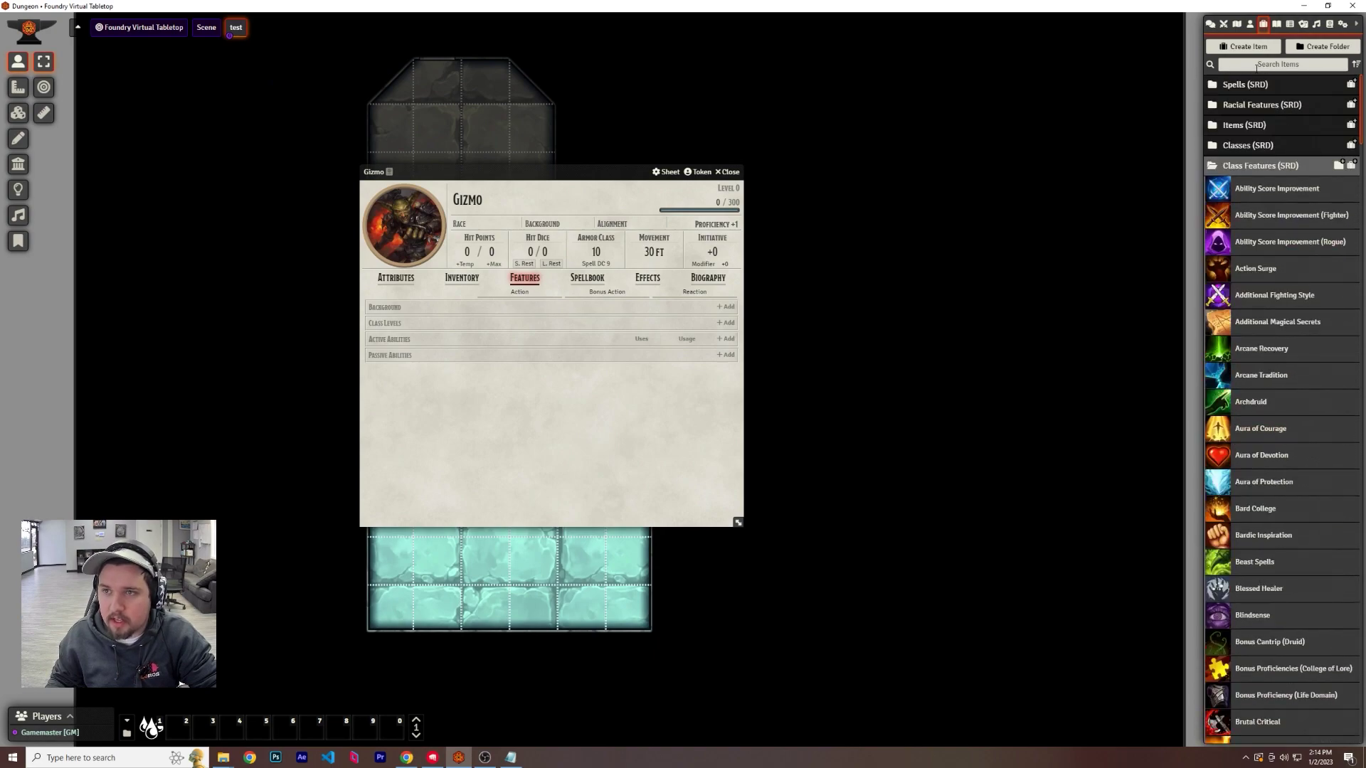
text(song)
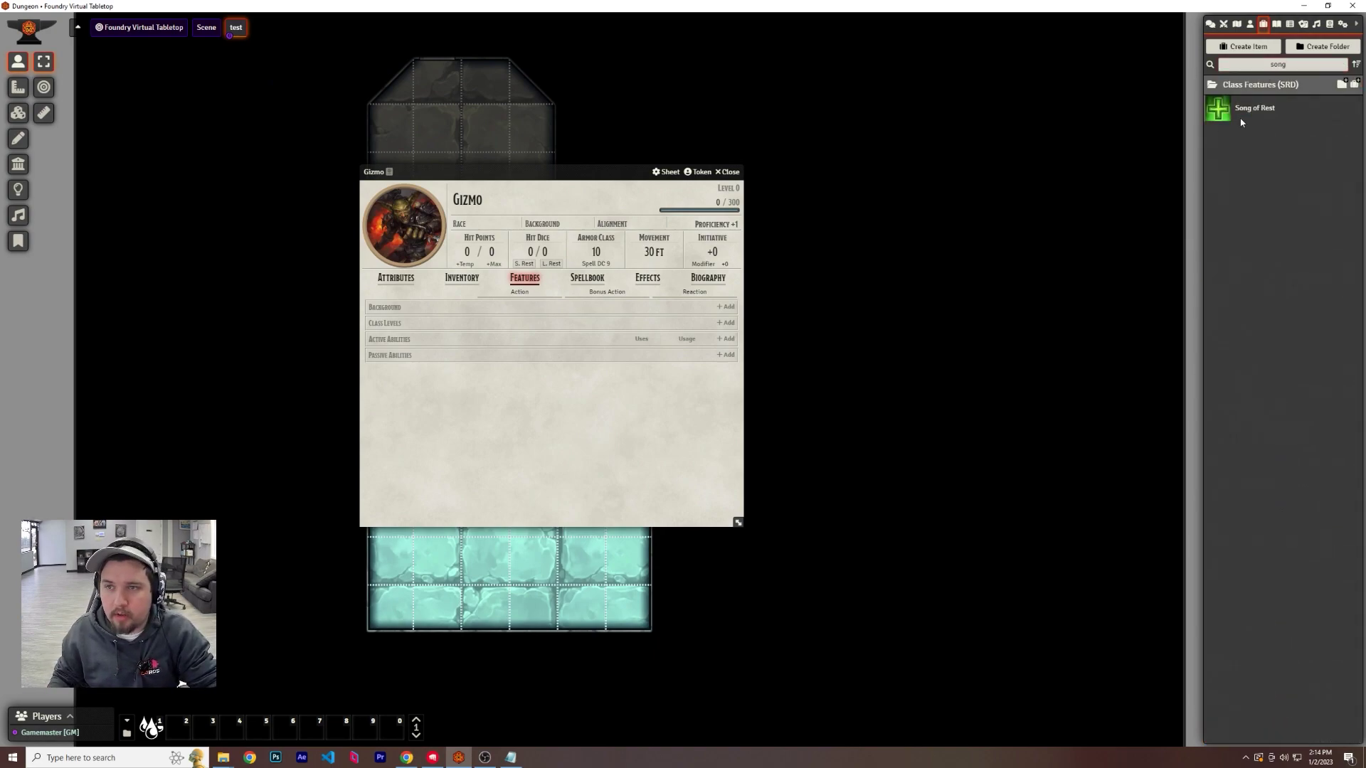
drag(1241, 122, 583, 400)
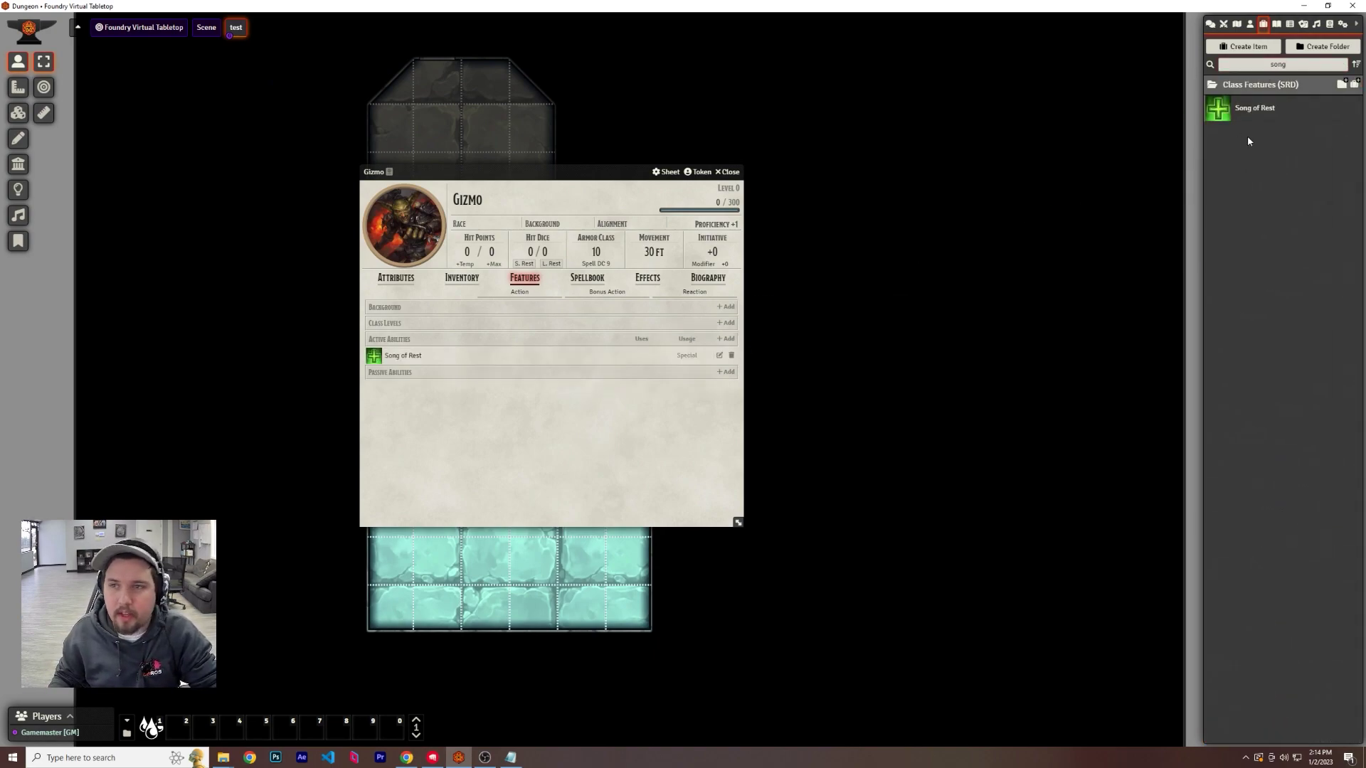
Use Gizmo's Song of Rest, roll its healing from the chat card and return to the item list
click(374, 355)
click(1210, 23)
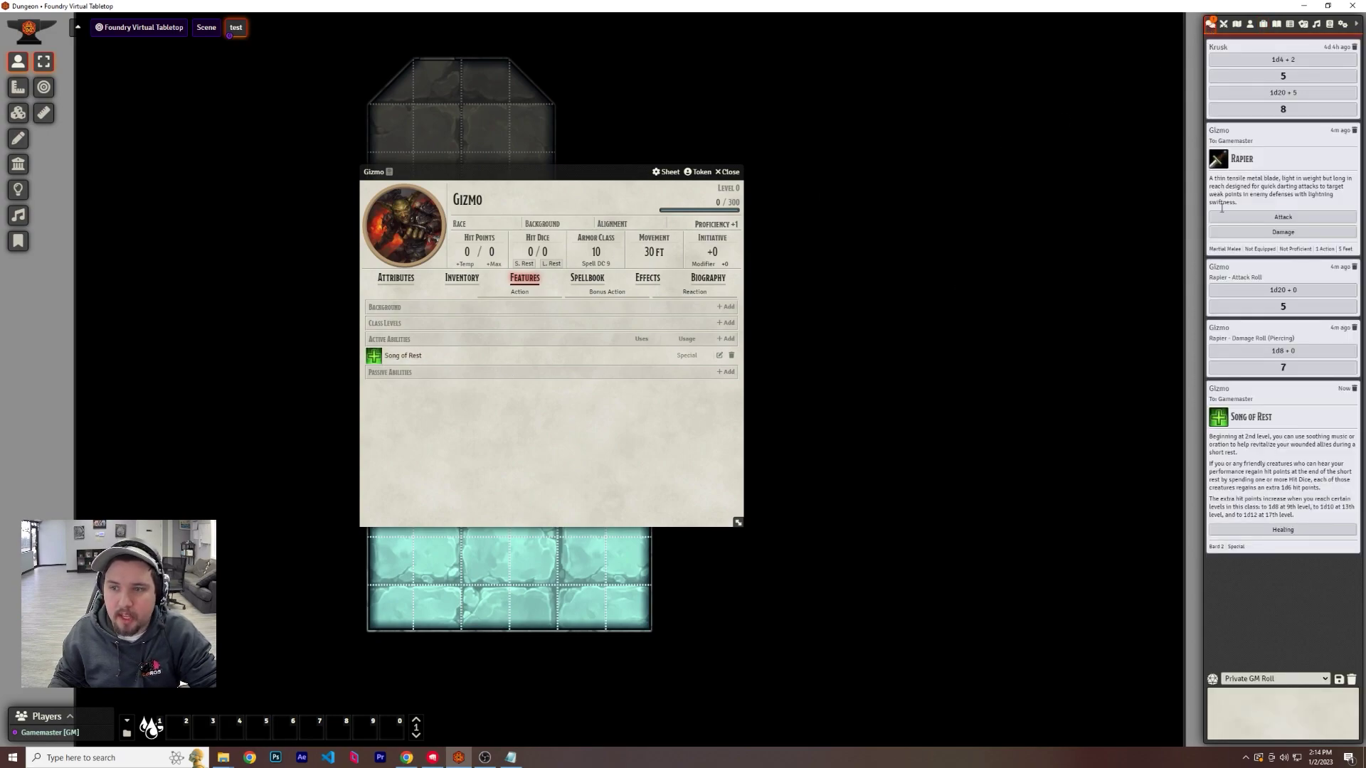
click(1295, 531)
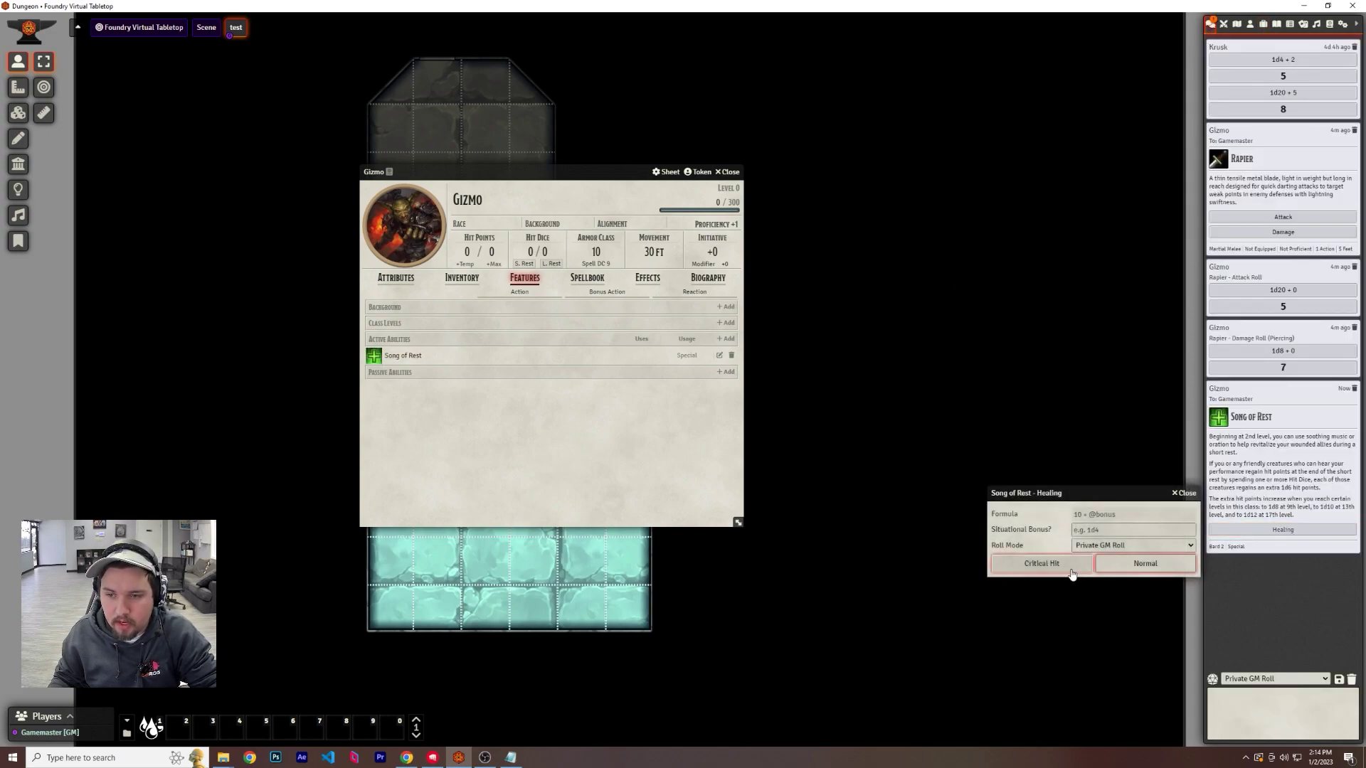
click(1072, 574)
click(1264, 23)
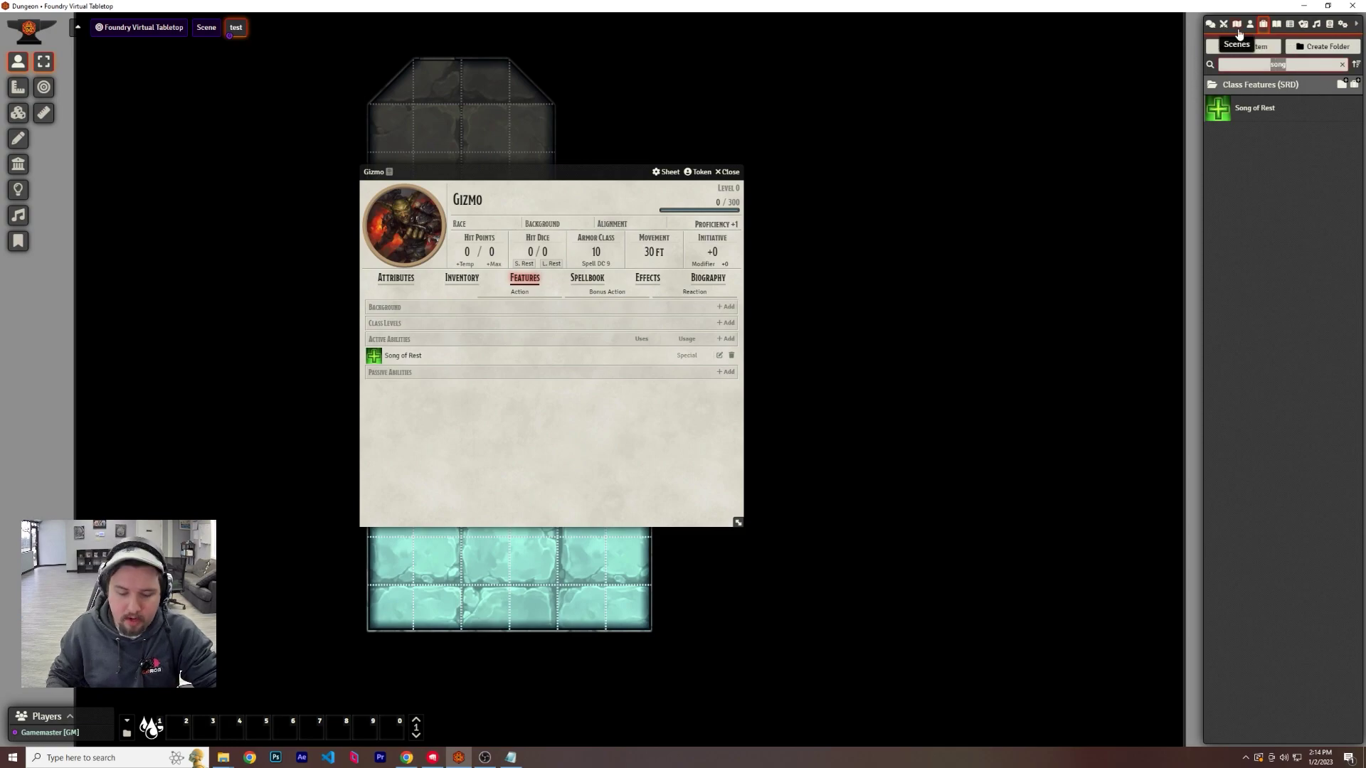
Search the items for "palad", add the Paladin class to Gizmo's features and complete its level 1 advancement
key(BackSpace)
key(BackSpace)
key(BackSpace)
key(BackSpace)
text(palad)
drag(1246, 108, 496, 413)
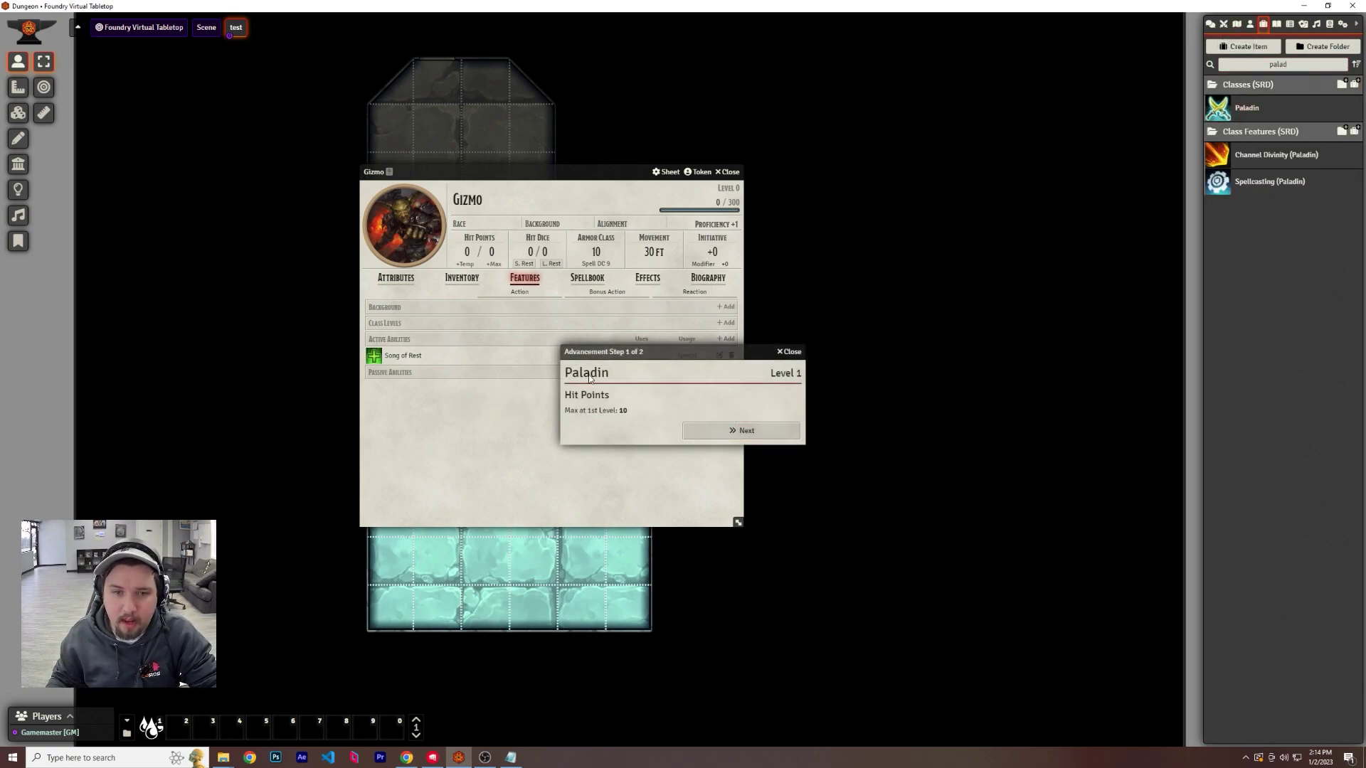
click(735, 432)
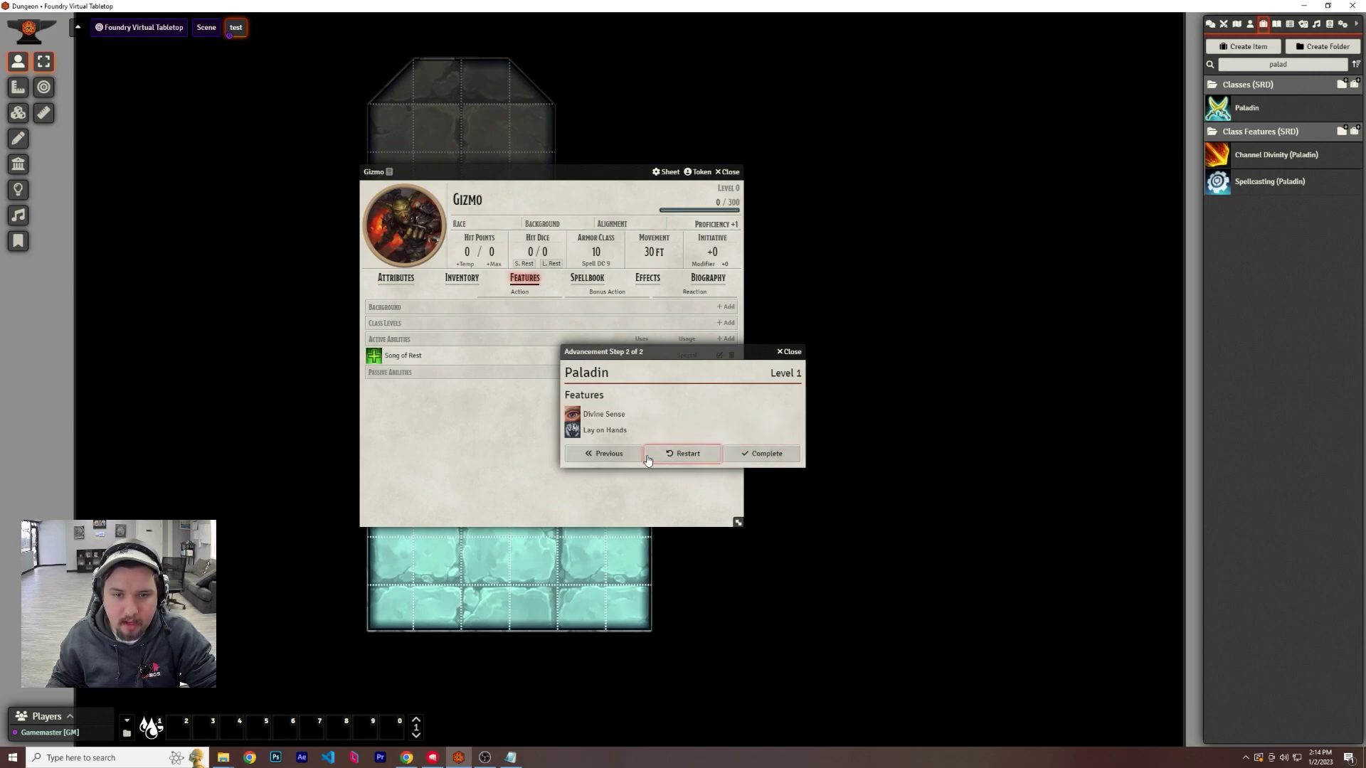
click(765, 455)
Raise Gizmo's Paladin class to level 2 with the average hit points and complete the advancement
click(670, 339)
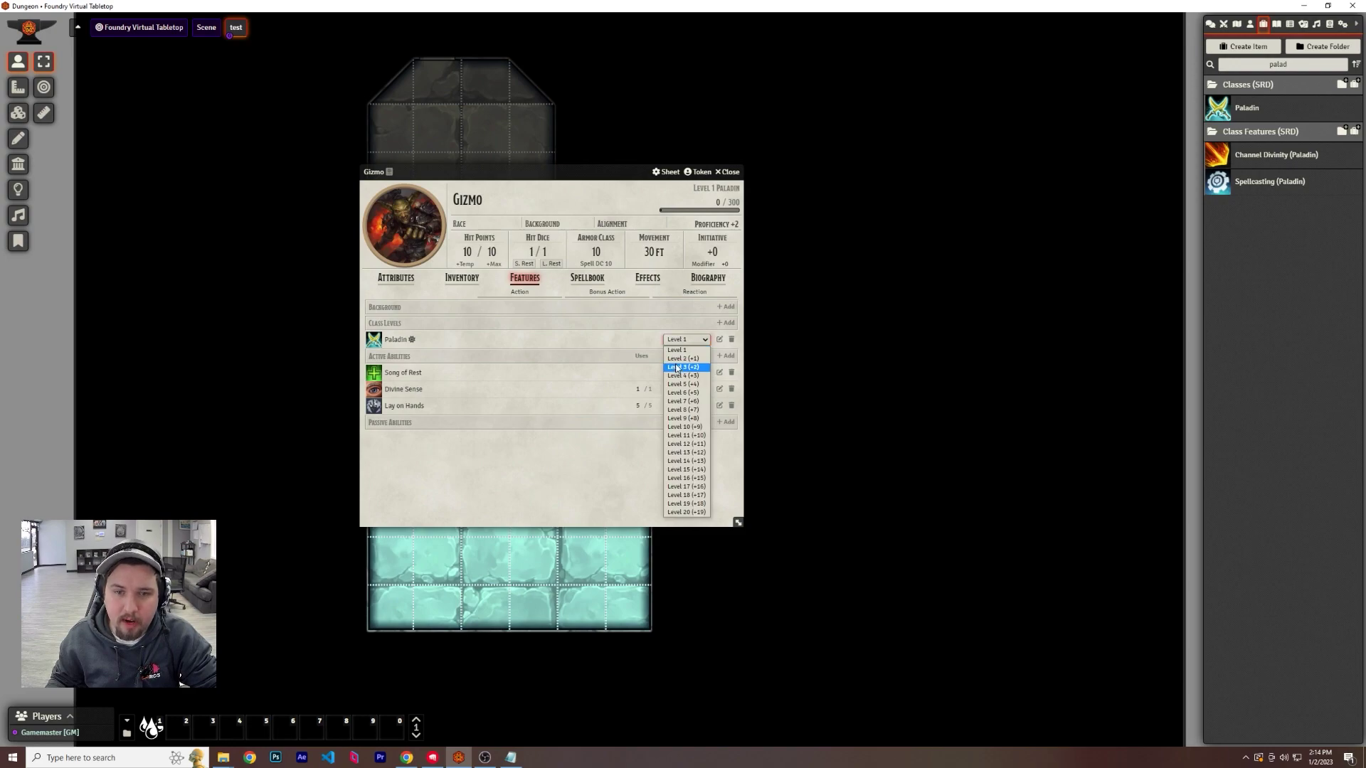
click(680, 350)
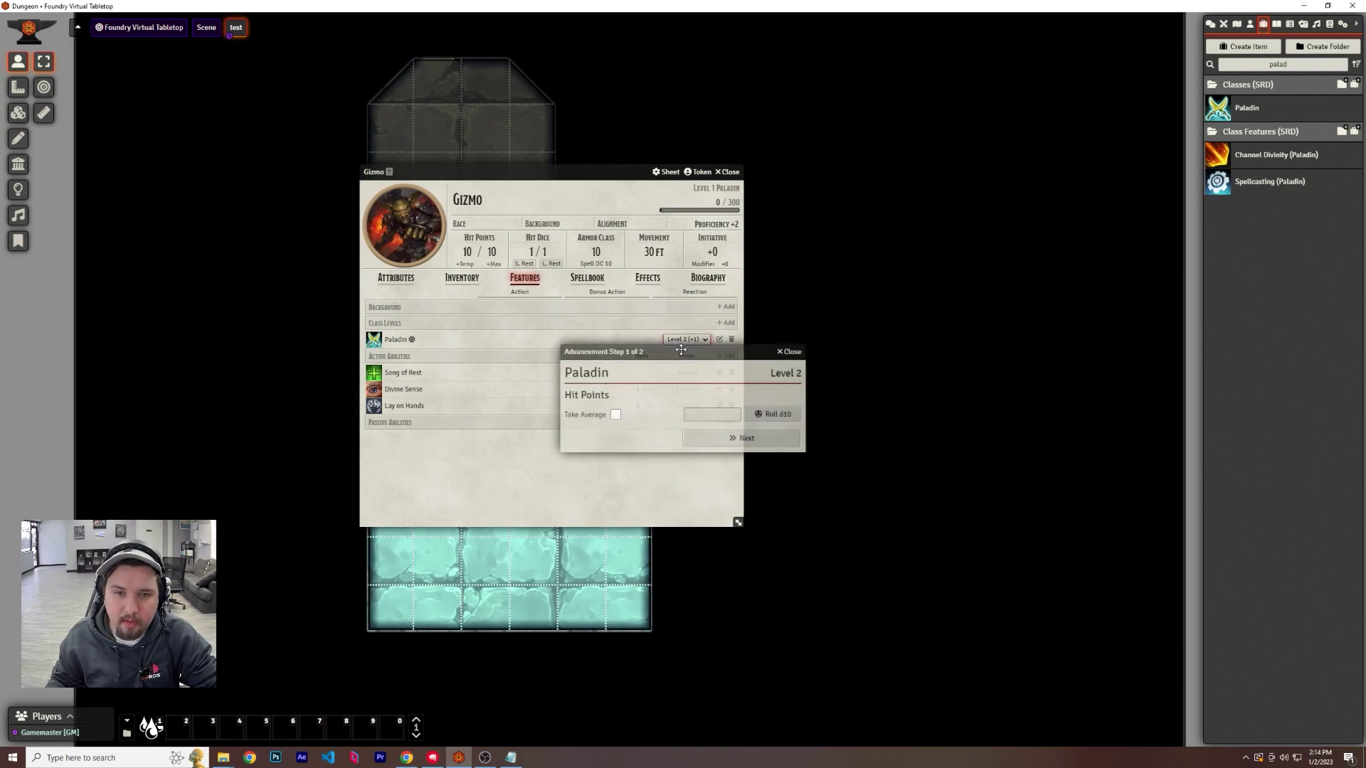
click(616, 413)
click(619, 416)
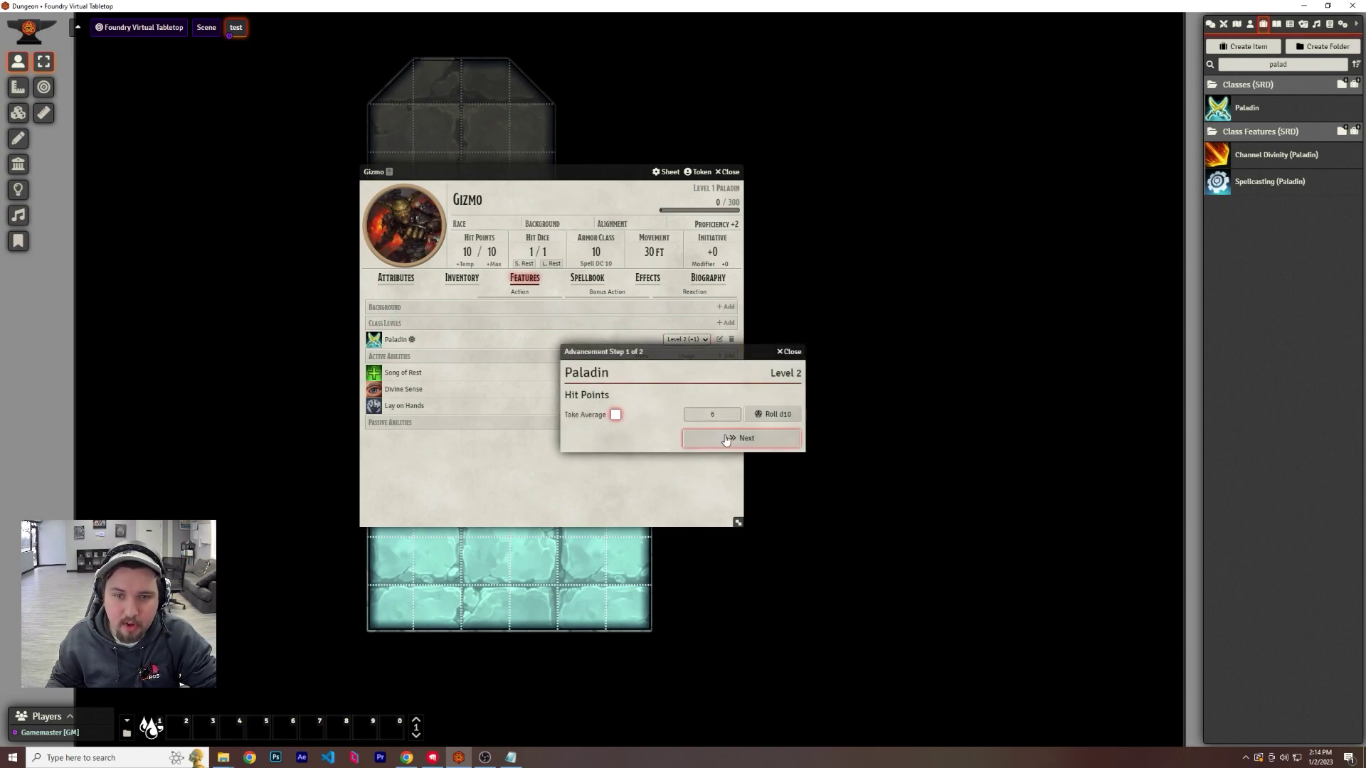
click(728, 439)
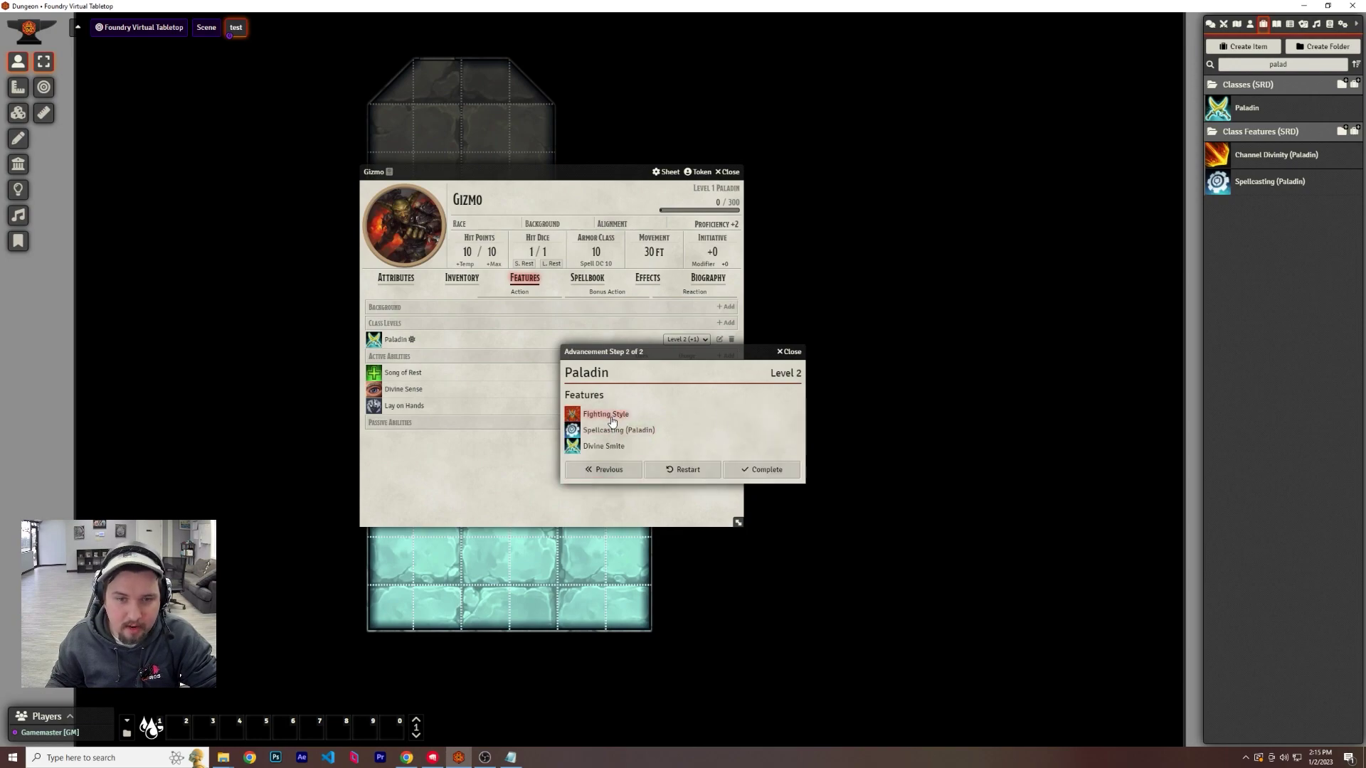
click(756, 469)
Open the Dueling option listed in the description of Gizmo's Fighting Style feature
scroll(390, 409, down, 1)
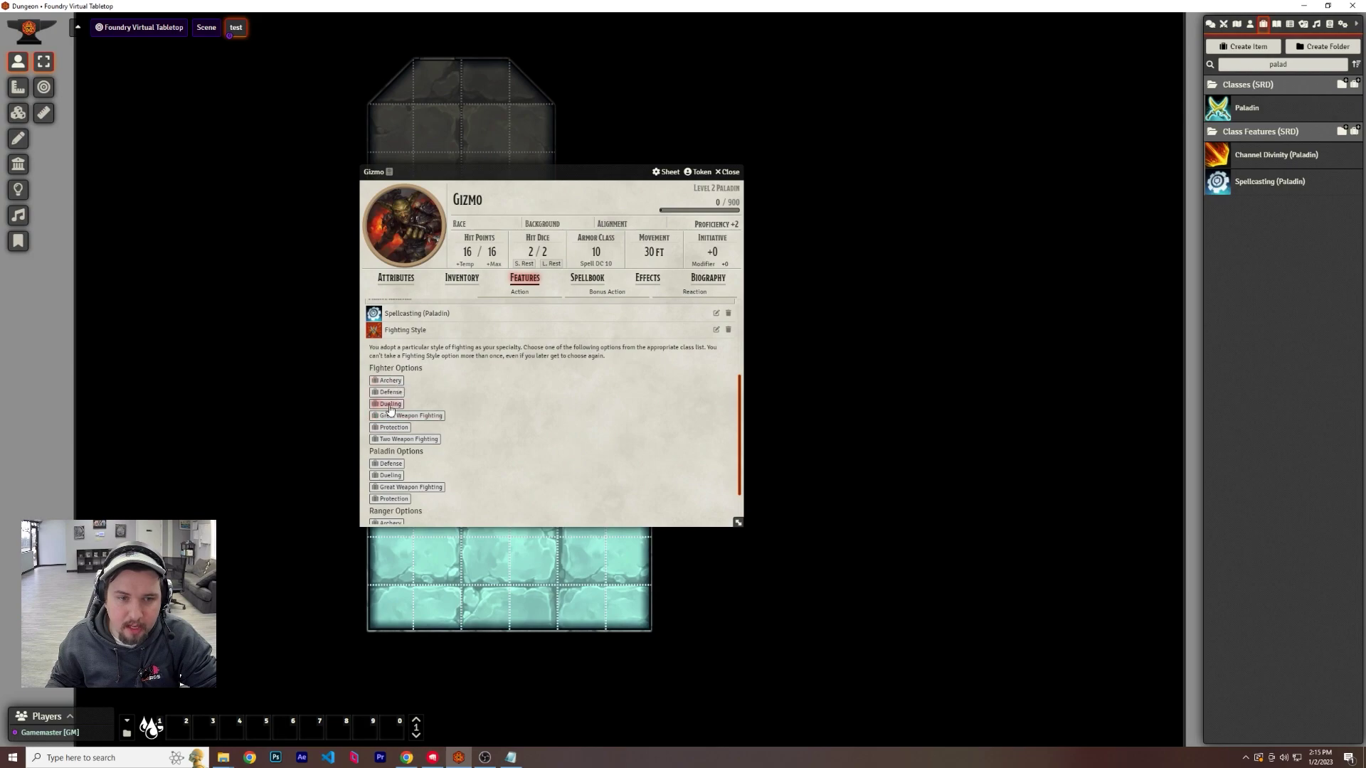
click(390, 404)
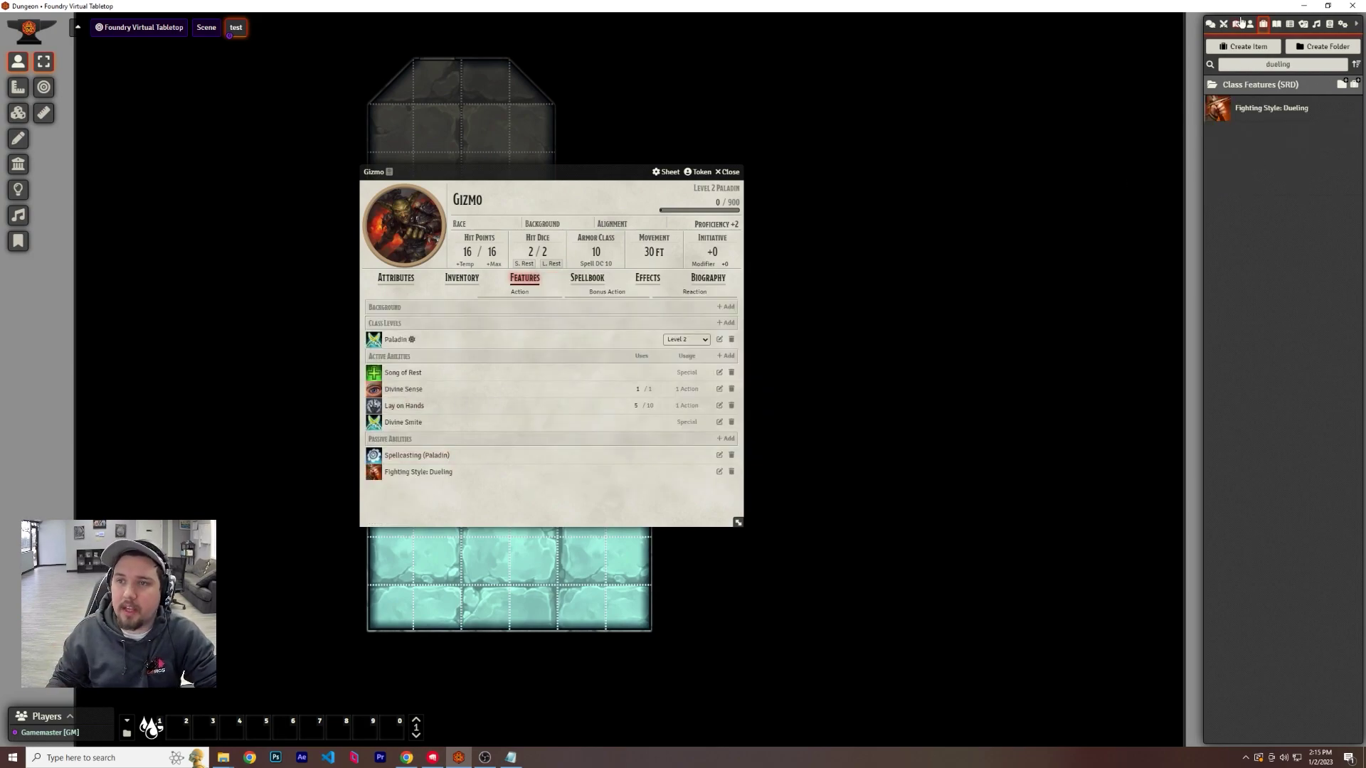
click(1209, 23)
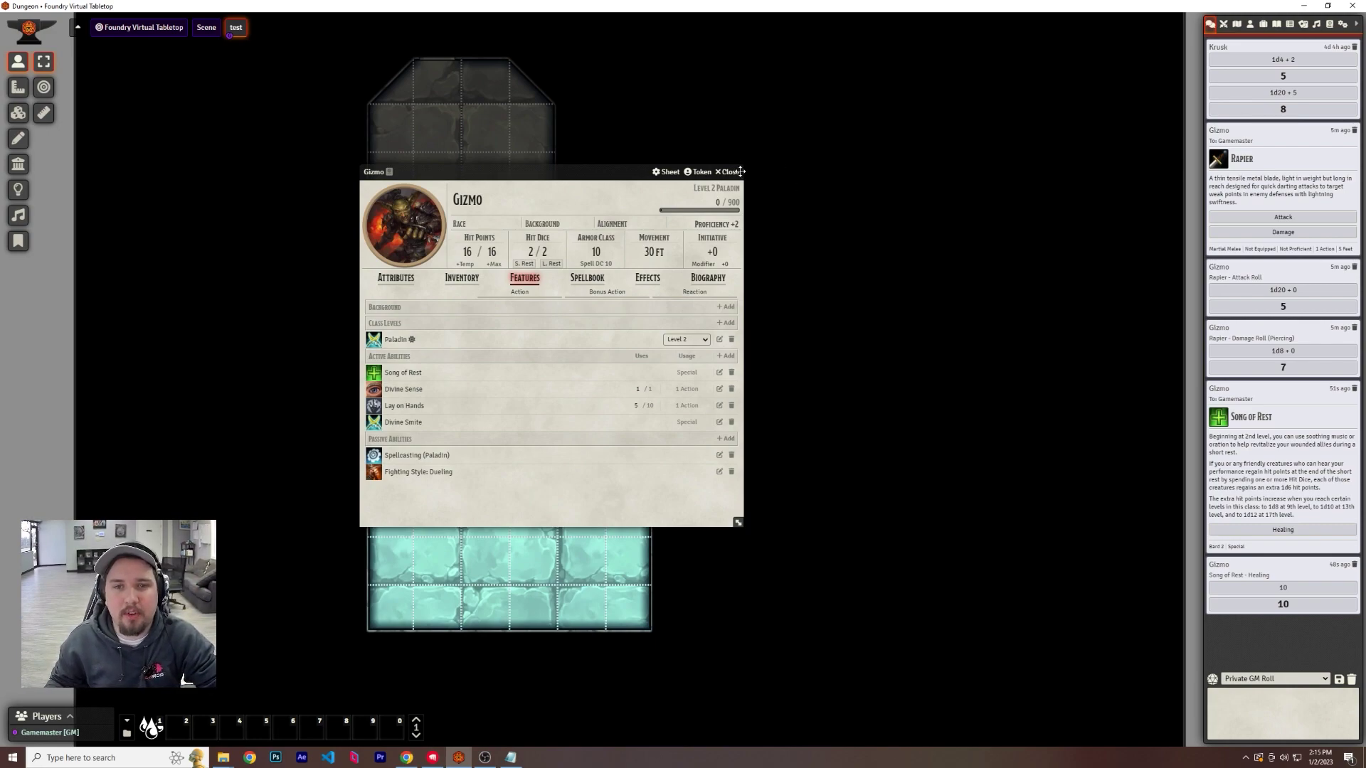
click(681, 206)
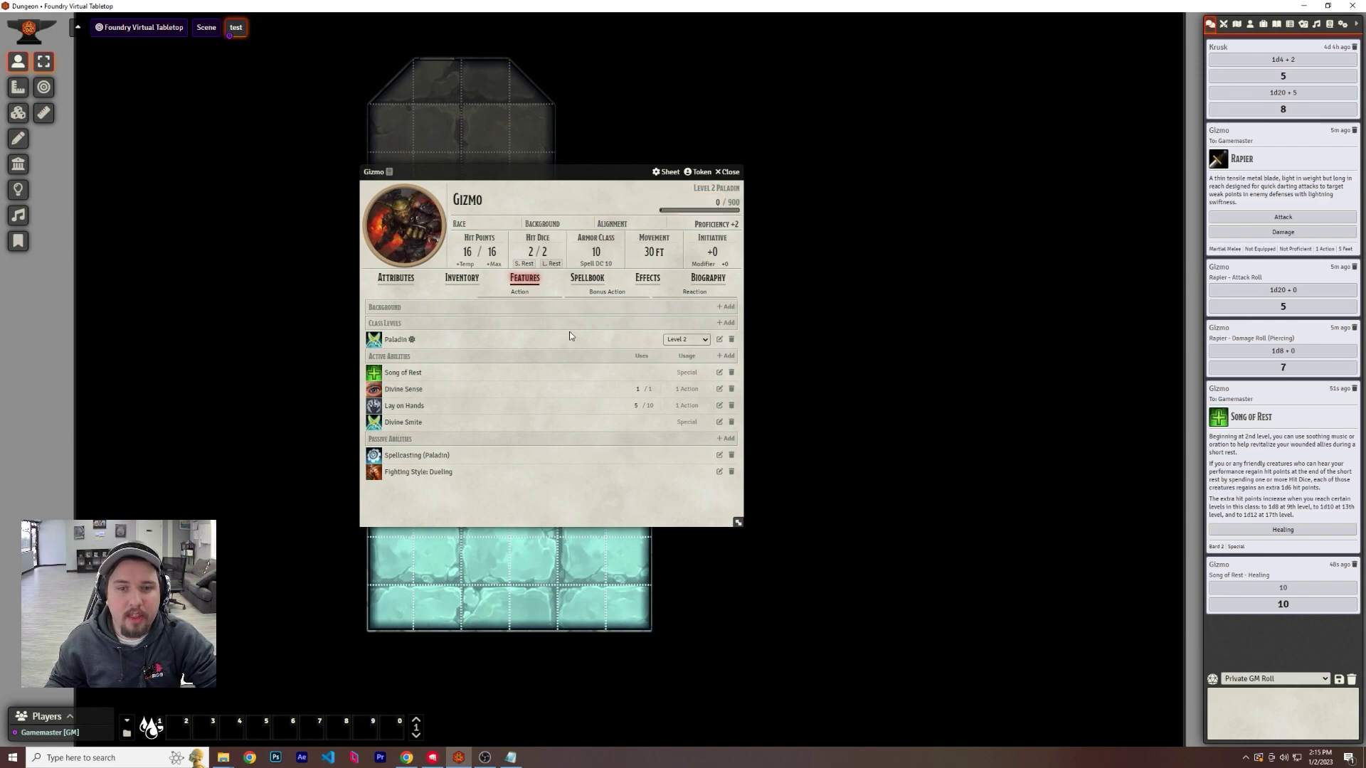
click(682, 340)
click(682, 340)
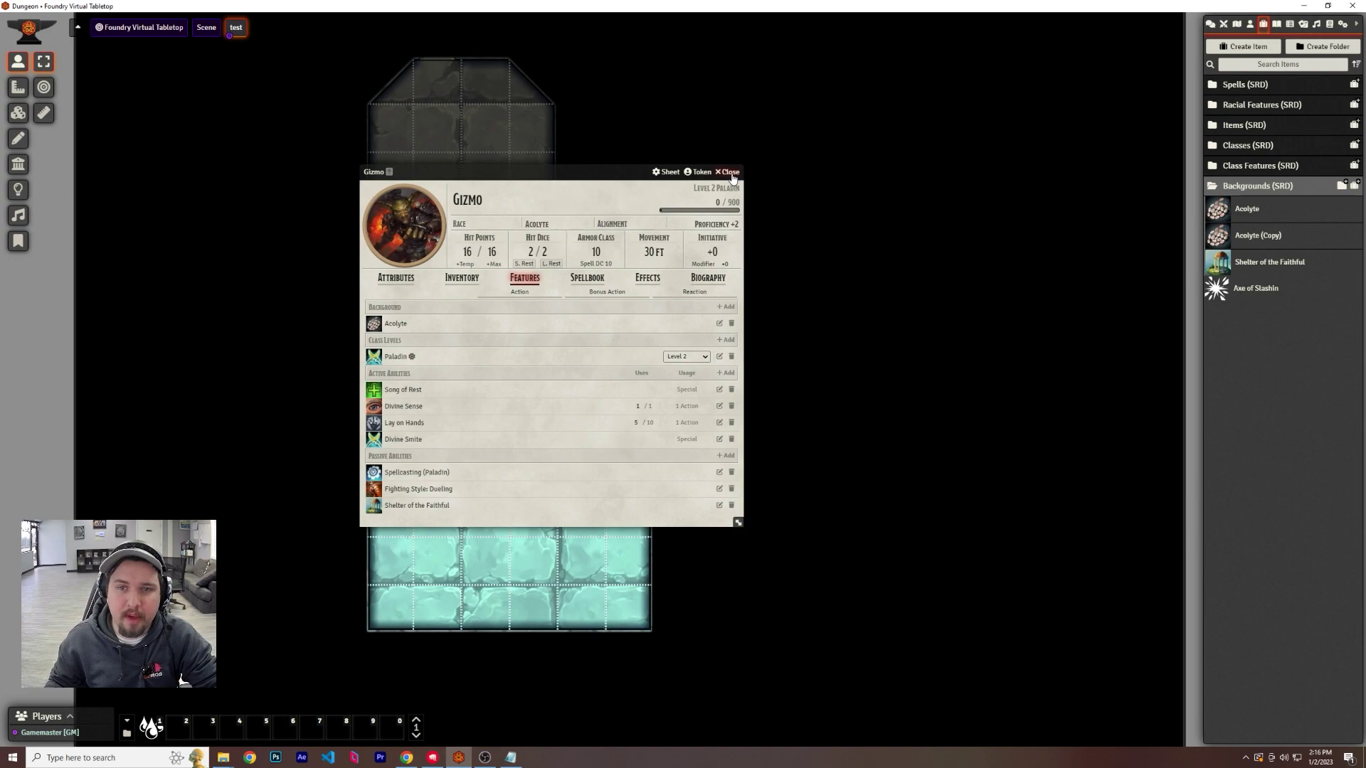
Close Gizmo's sheet and delete the Acolyte (Copy) item from the Backgrounds (SRD) folder
click(730, 172)
click(1256, 217)
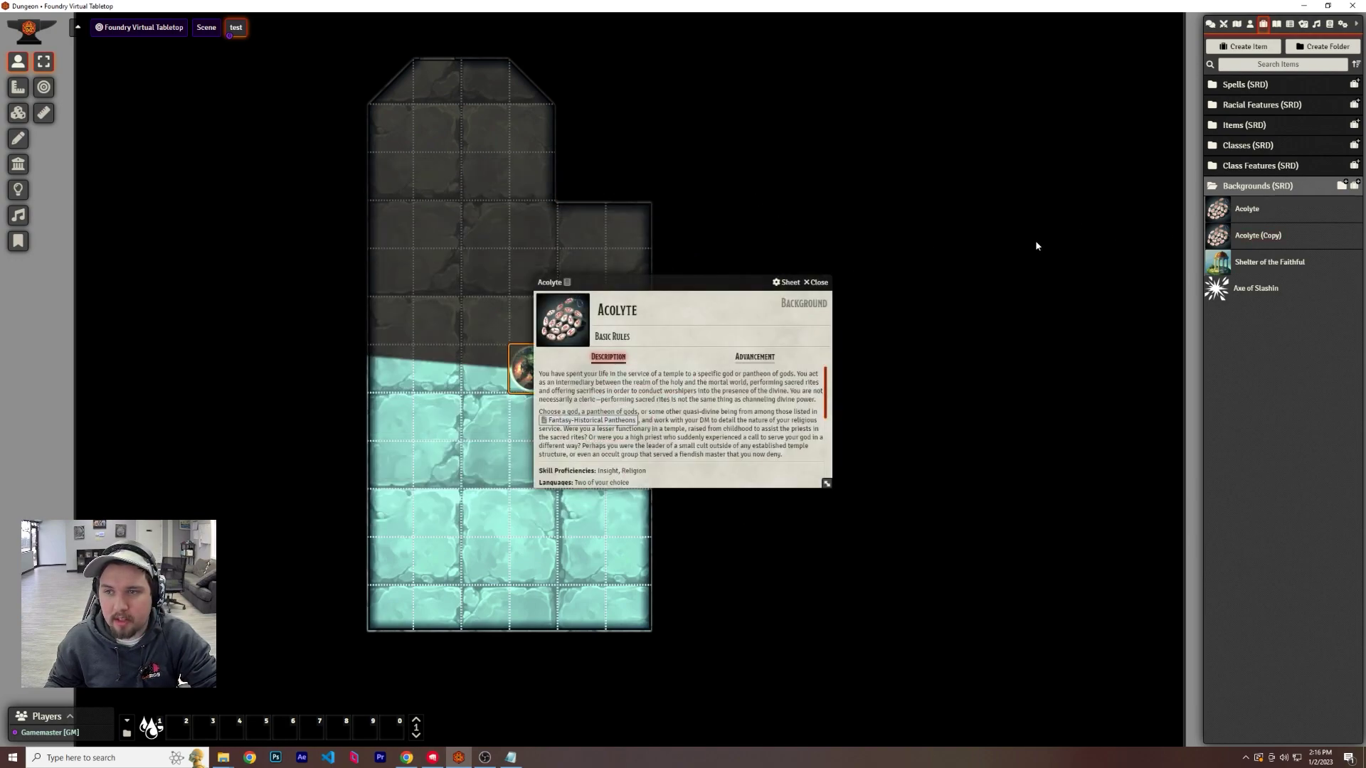
click(804, 282)
right_click(1261, 243)
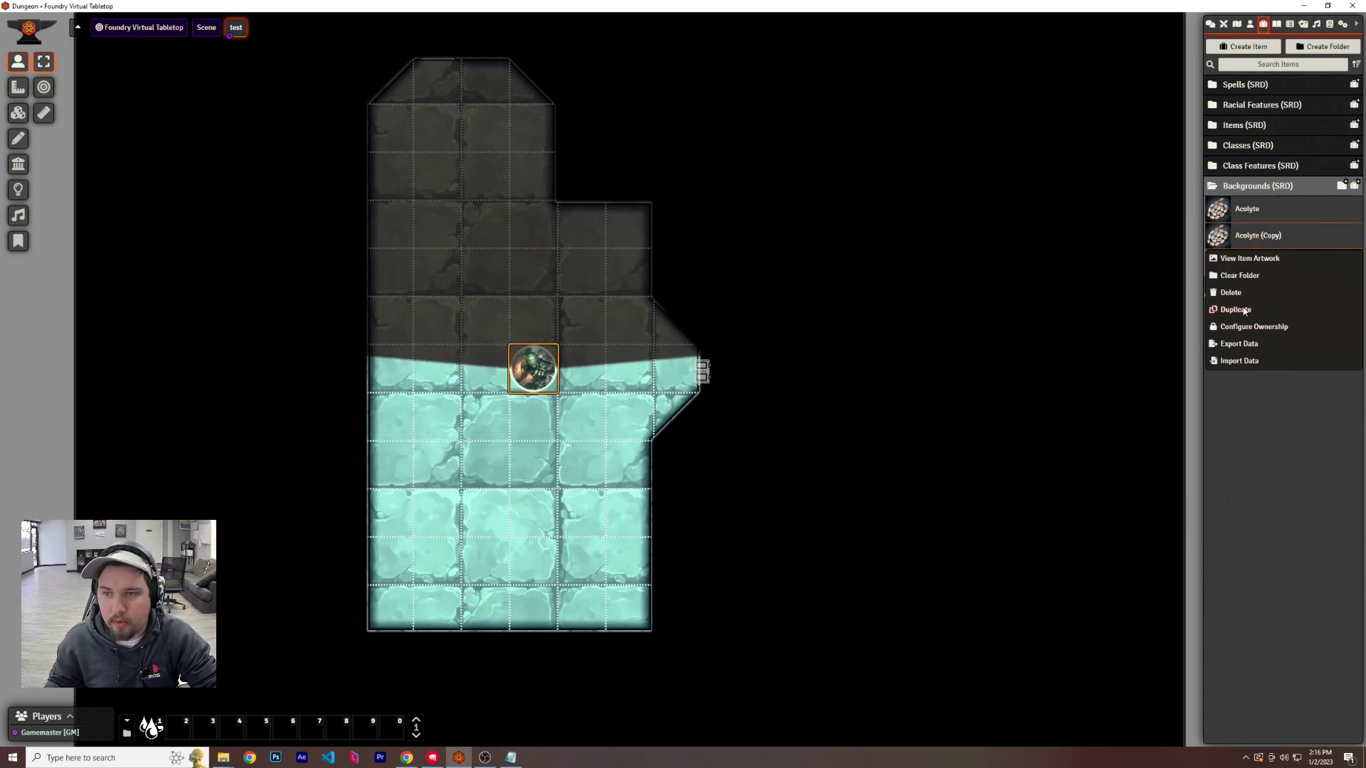
click(1230, 292)
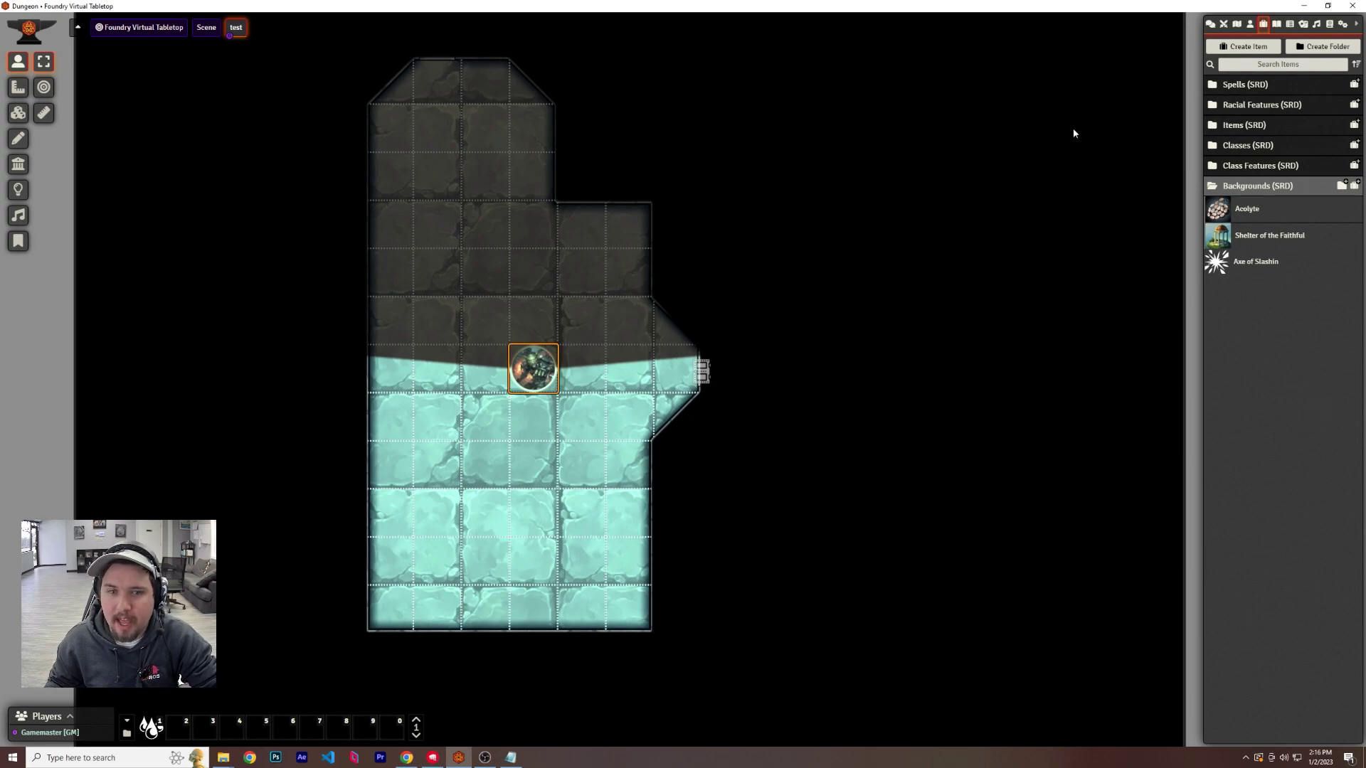
Reopen Gizmo's sheet, open the armor class configuration and copy the Equipped Armor formula
double_click(532, 368)
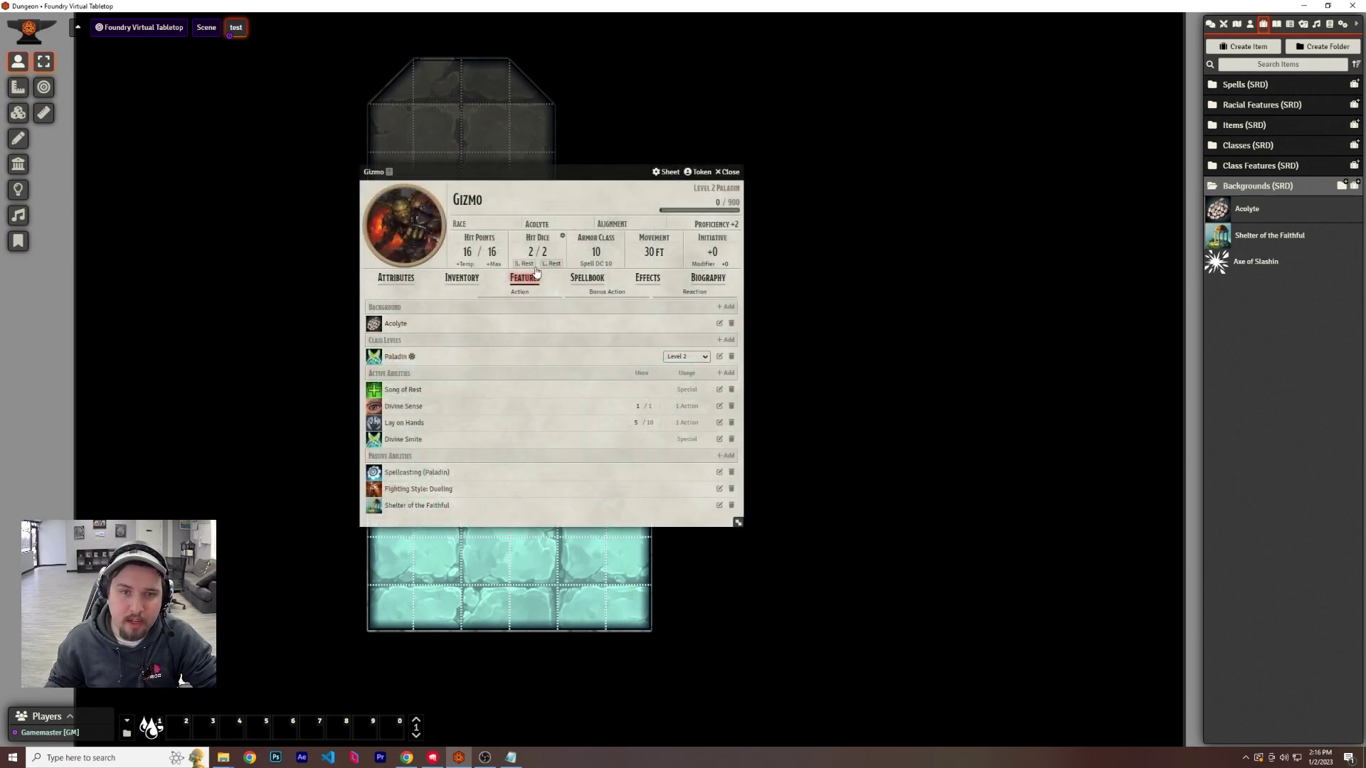
mouse_move(592, 255)
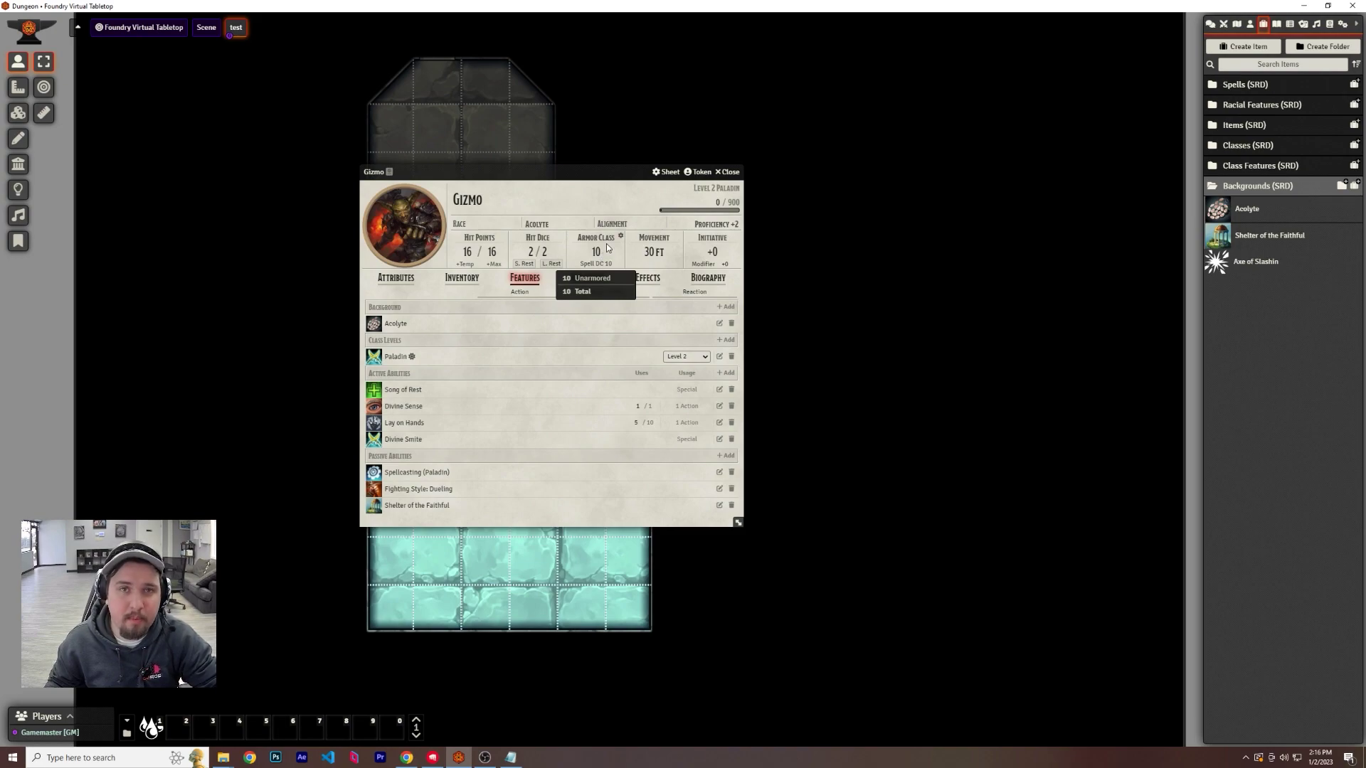
click(620, 236)
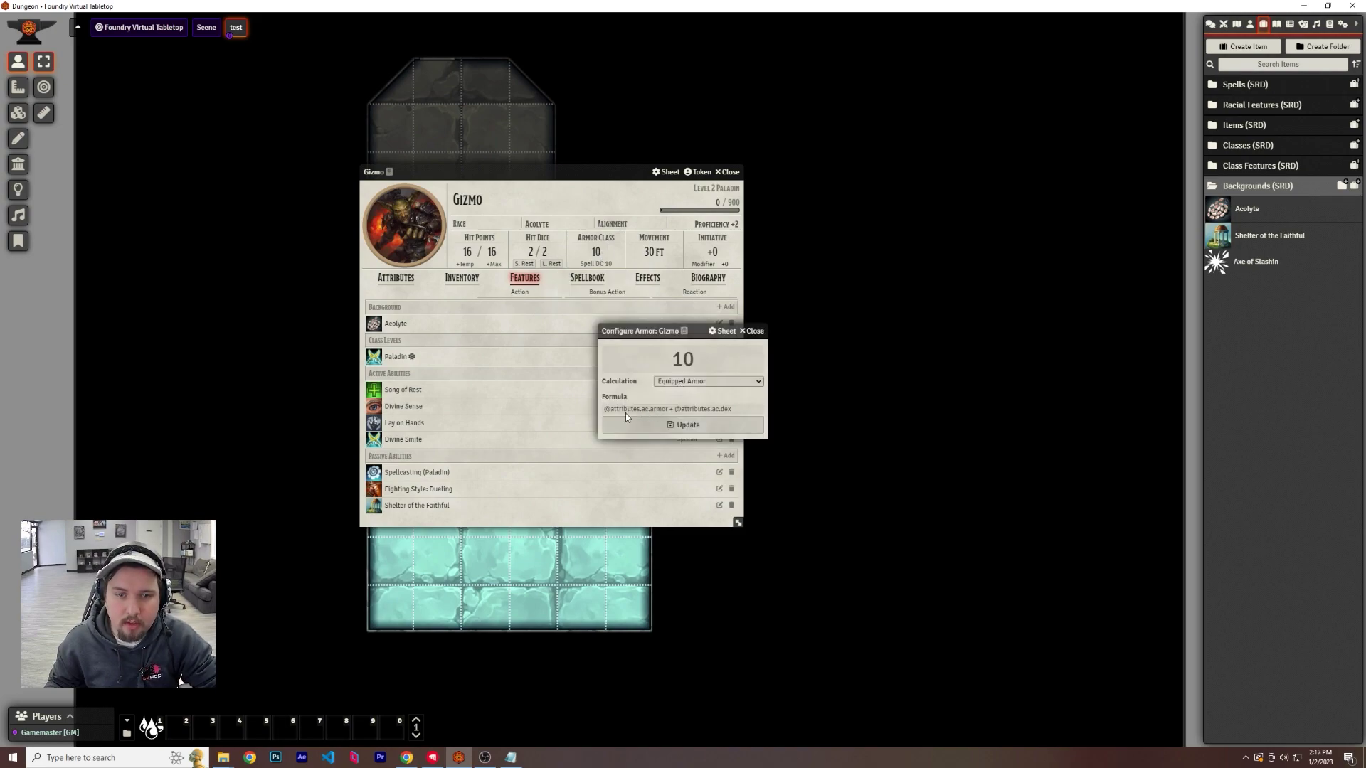
drag(731, 408, 590, 411)
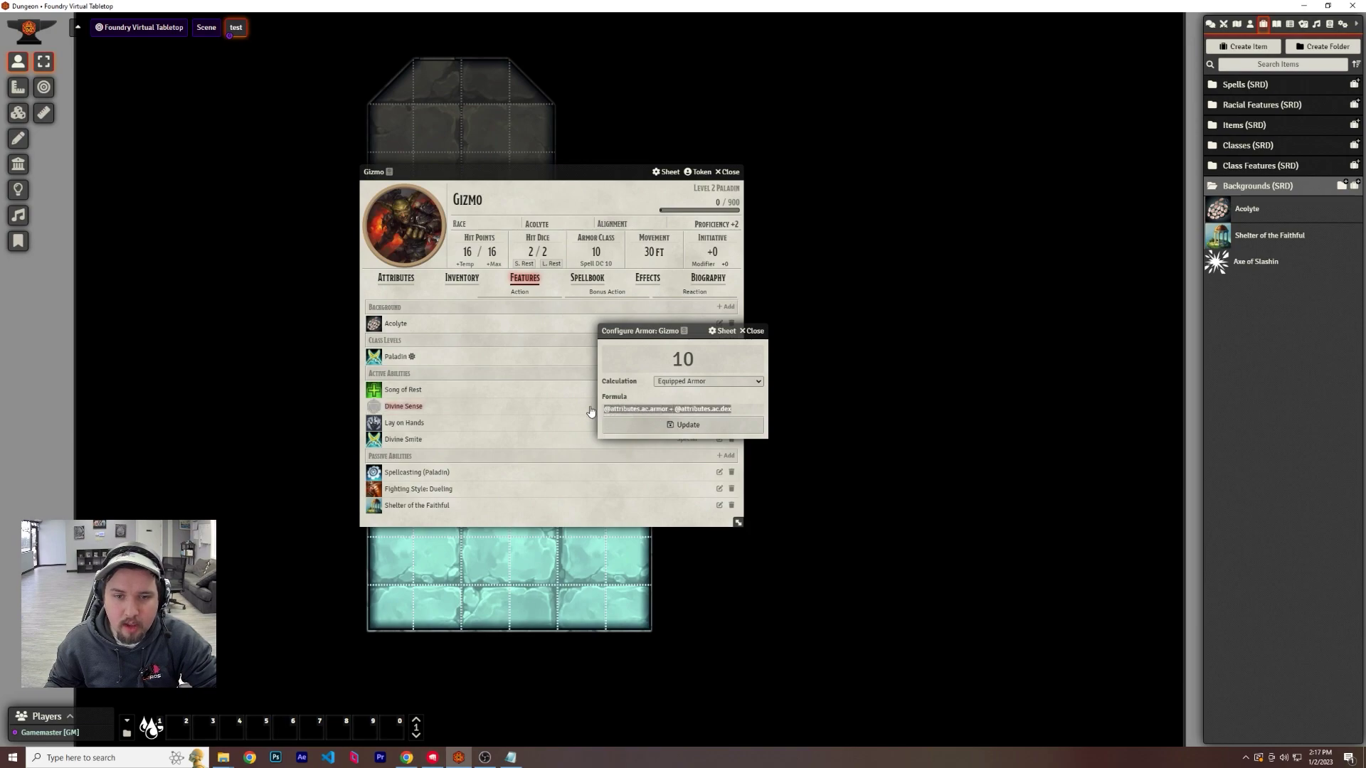
click(727, 381)
click(727, 381)
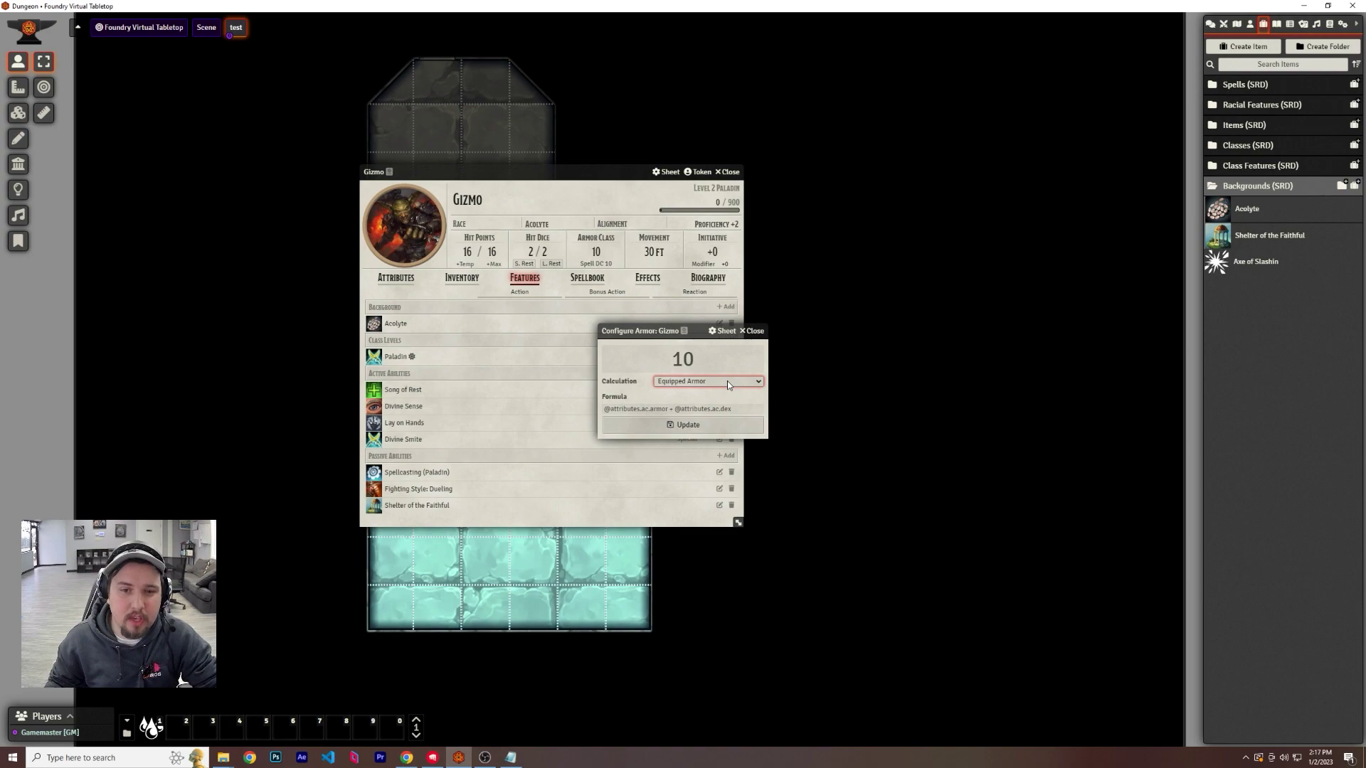
click(726, 383)
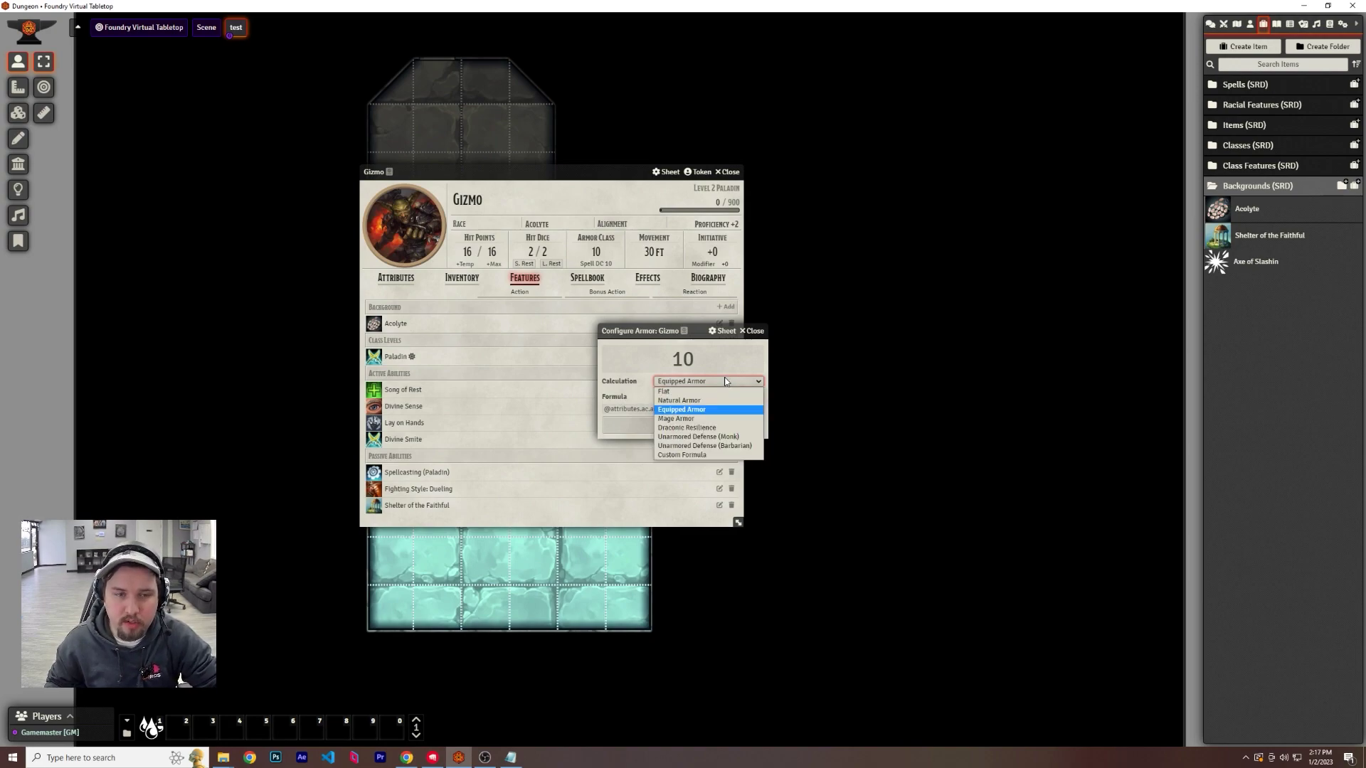
click(705, 454)
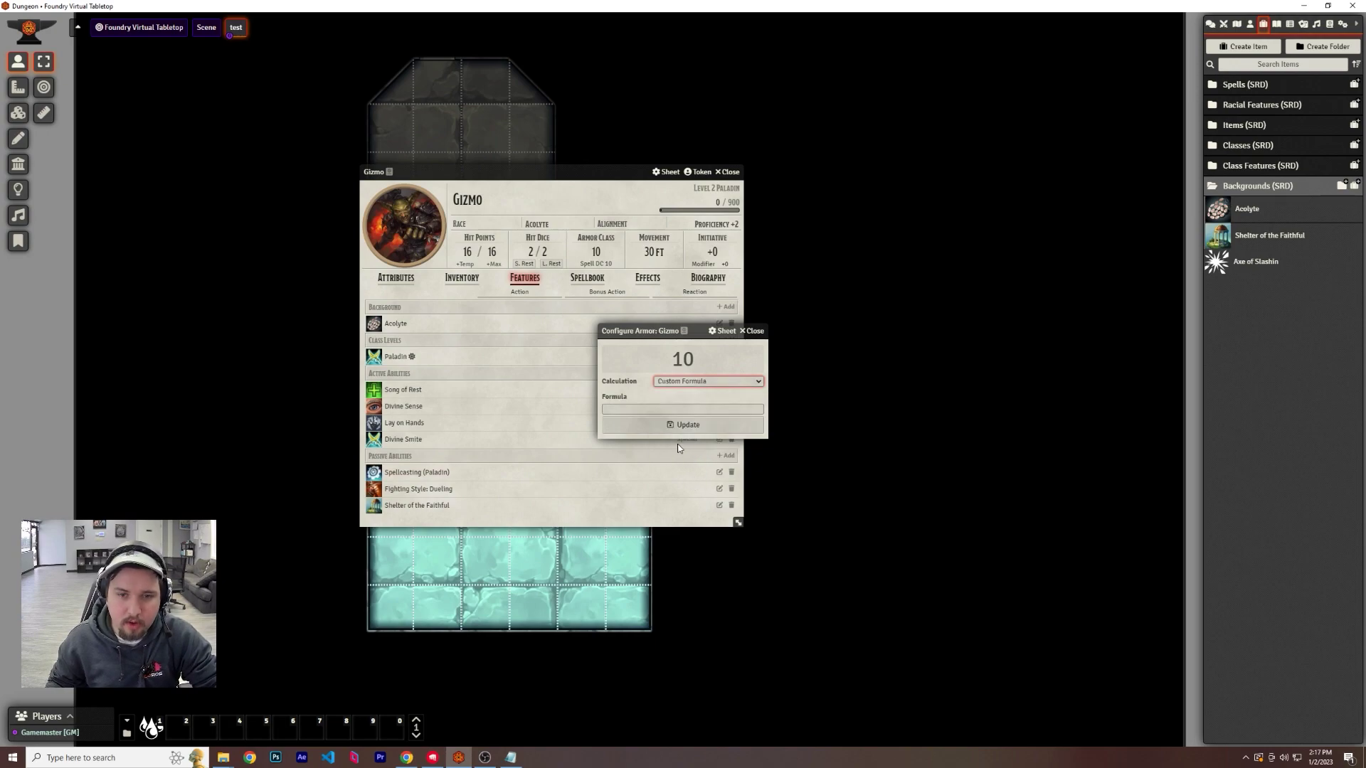
click(646, 407)
text(@attributes.ac.armor + @attributes.ac.dex)
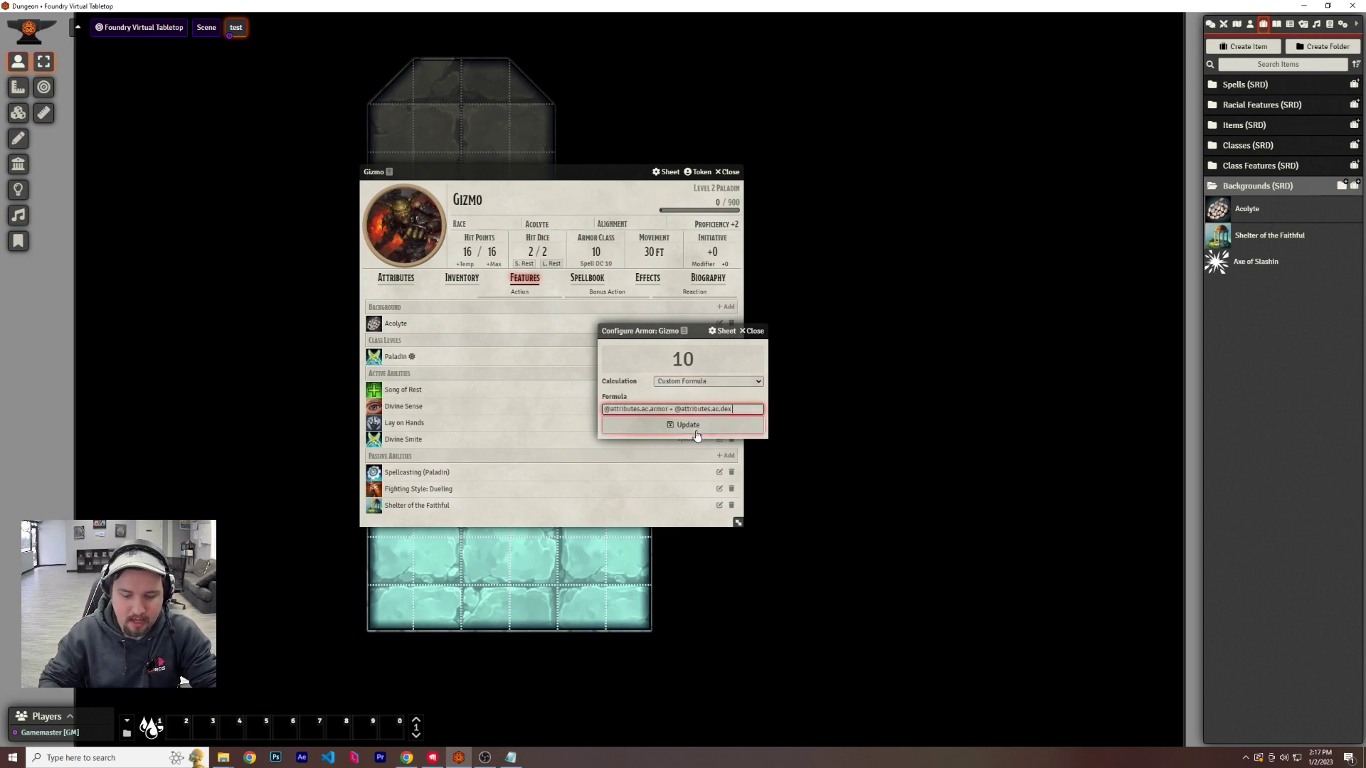
text(+1)
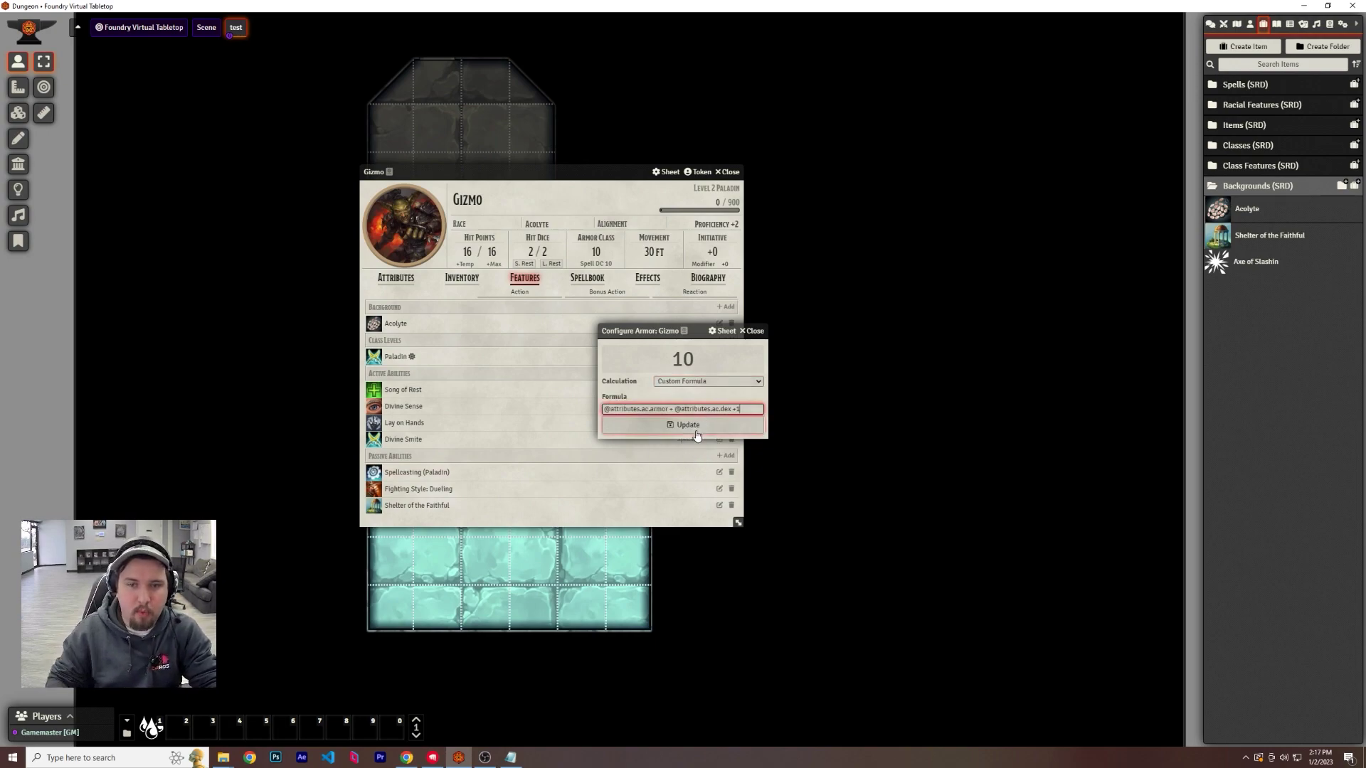
click(696, 426)
click(697, 425)
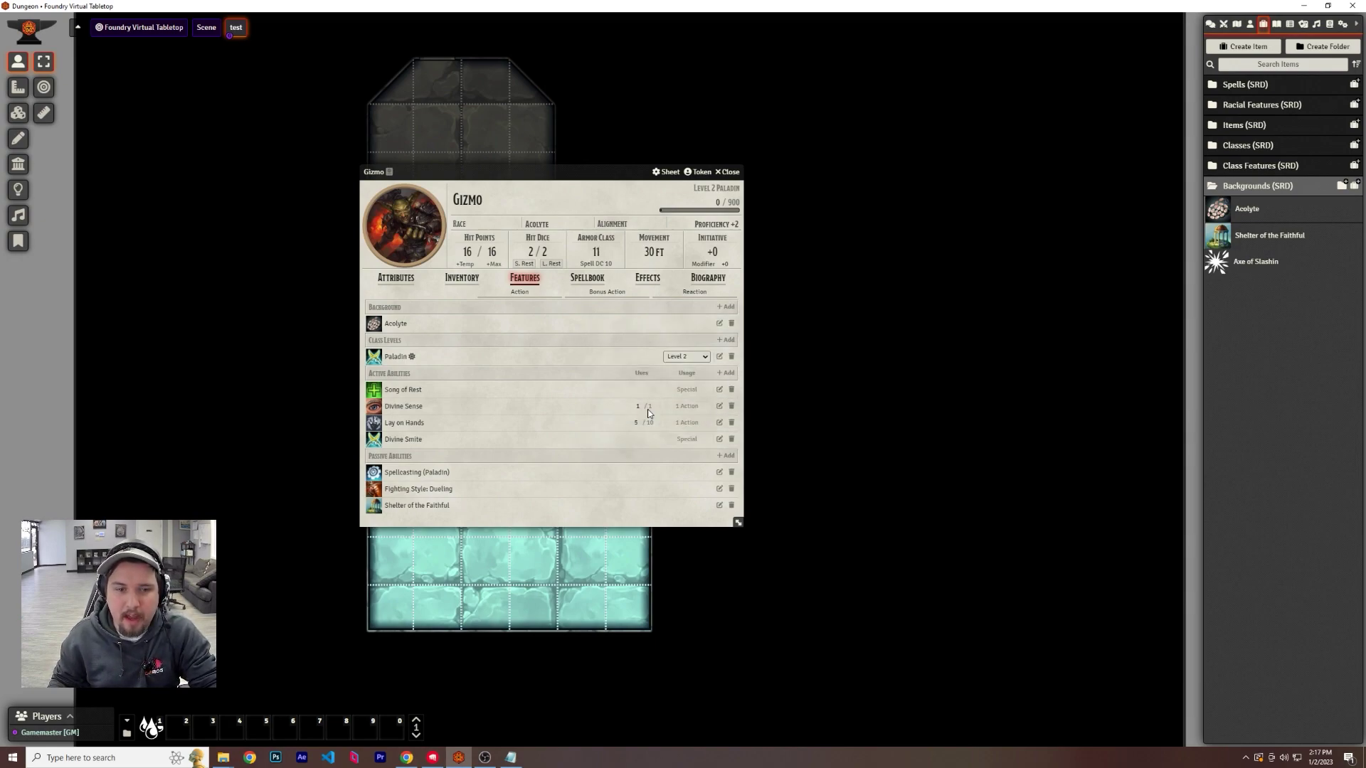
Search the items for "studded", add Studded Leather Armor to Gizmo's inventory and equip it
click(1251, 26)
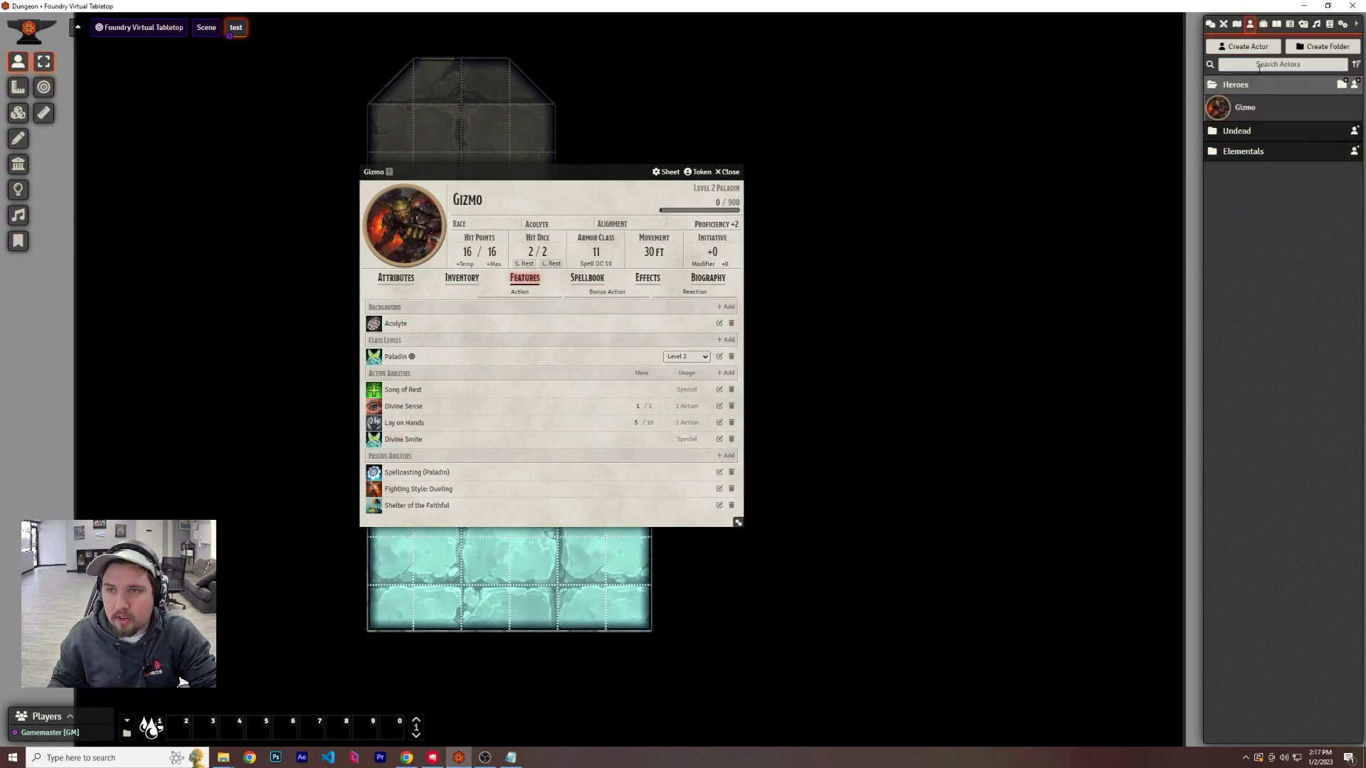
click(1264, 27)
click(1275, 65)
text(studded)
drag(1271, 134, 519, 355)
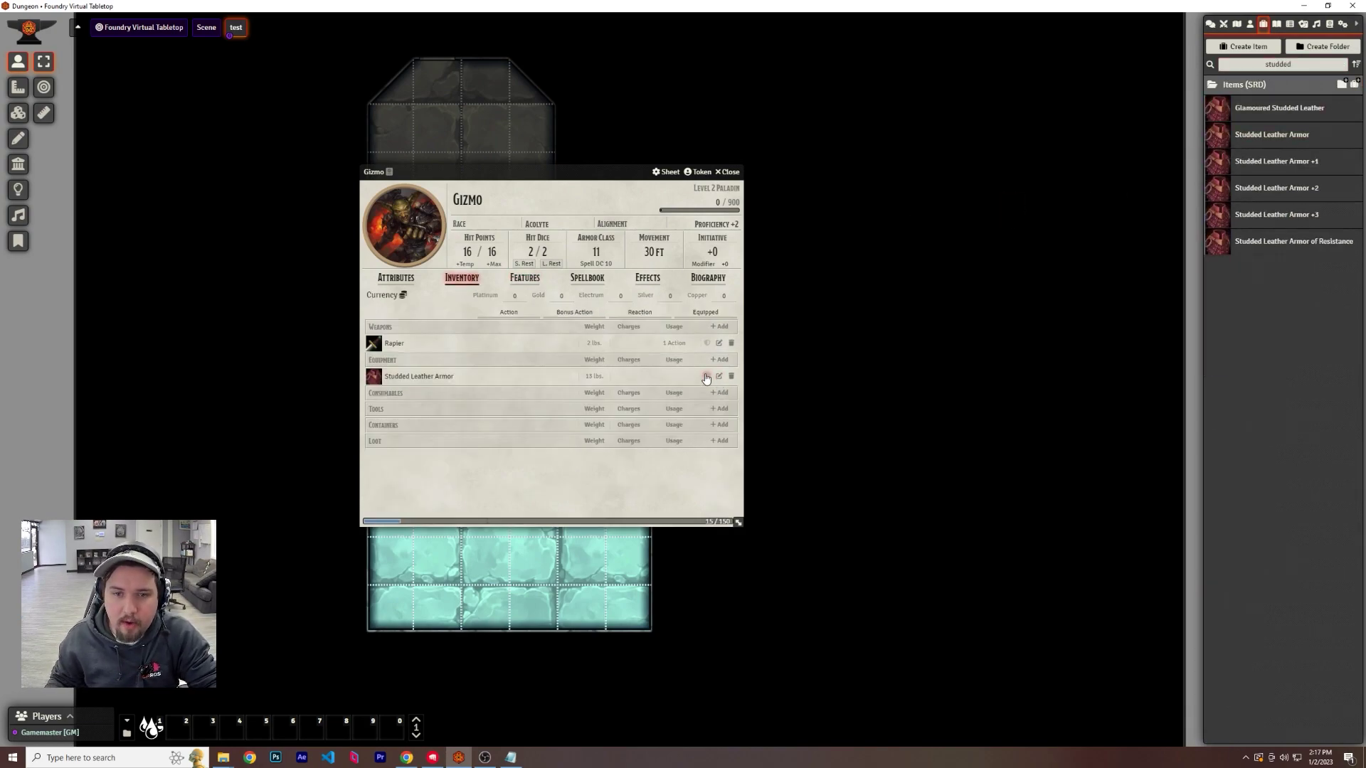
click(707, 376)
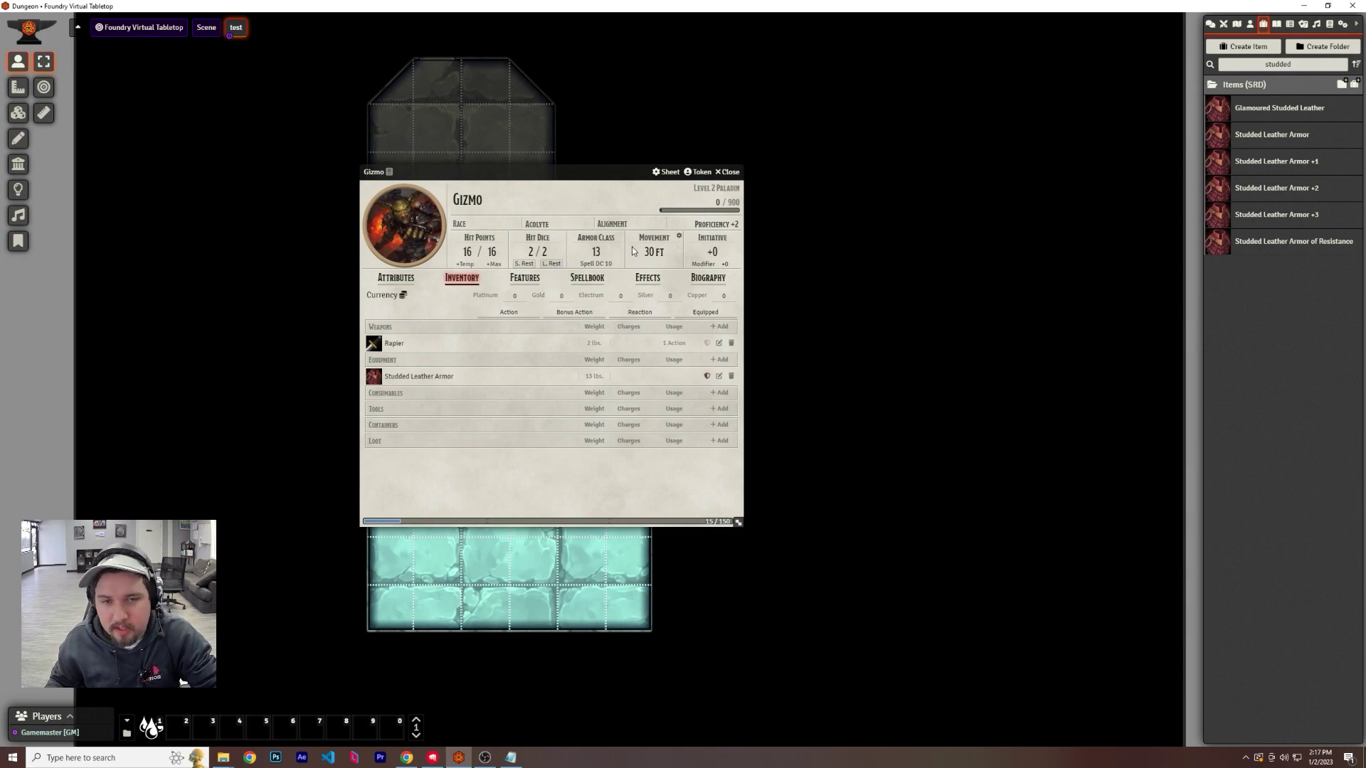
Check the Studded Leather Armor's details and set Gizmo's Dexterity score to 16
click(419, 376)
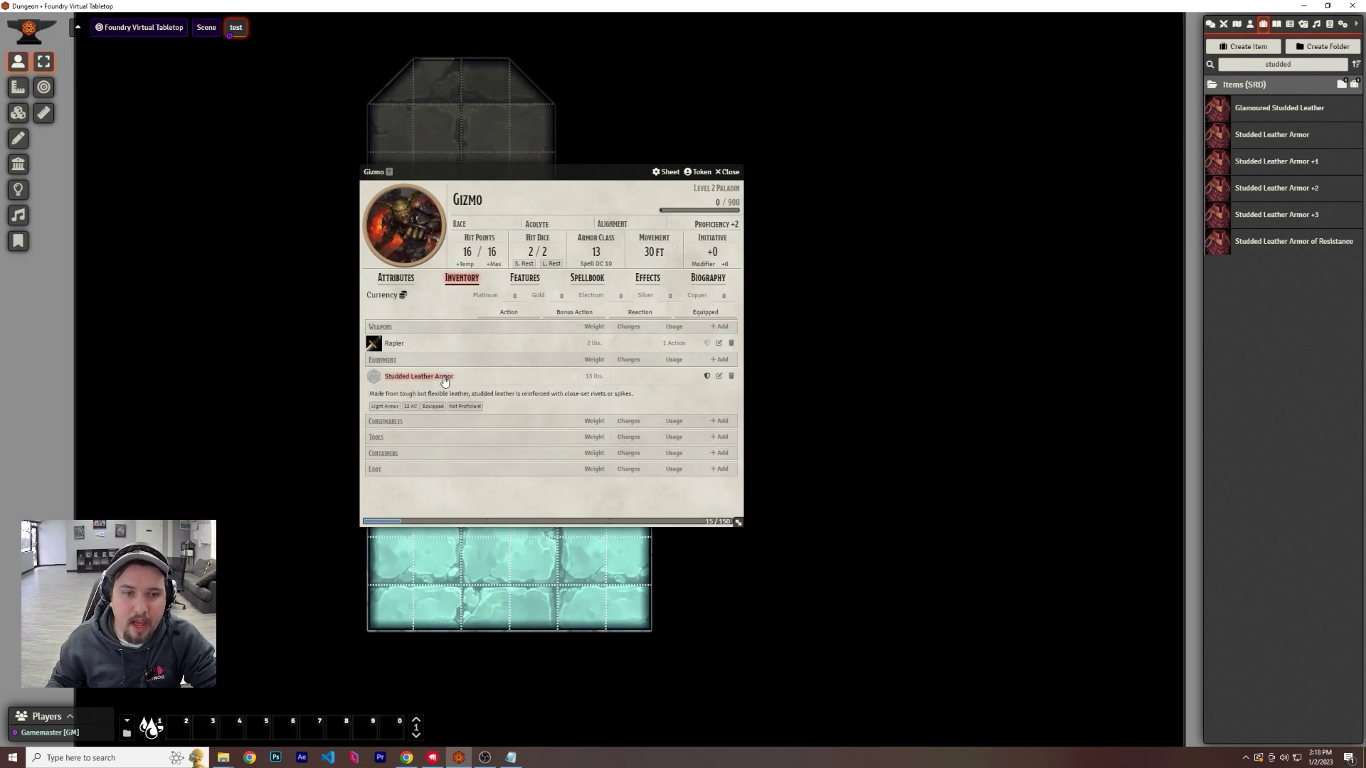
click(441, 377)
click(396, 278)
click(388, 353)
text(16)
key(Return)
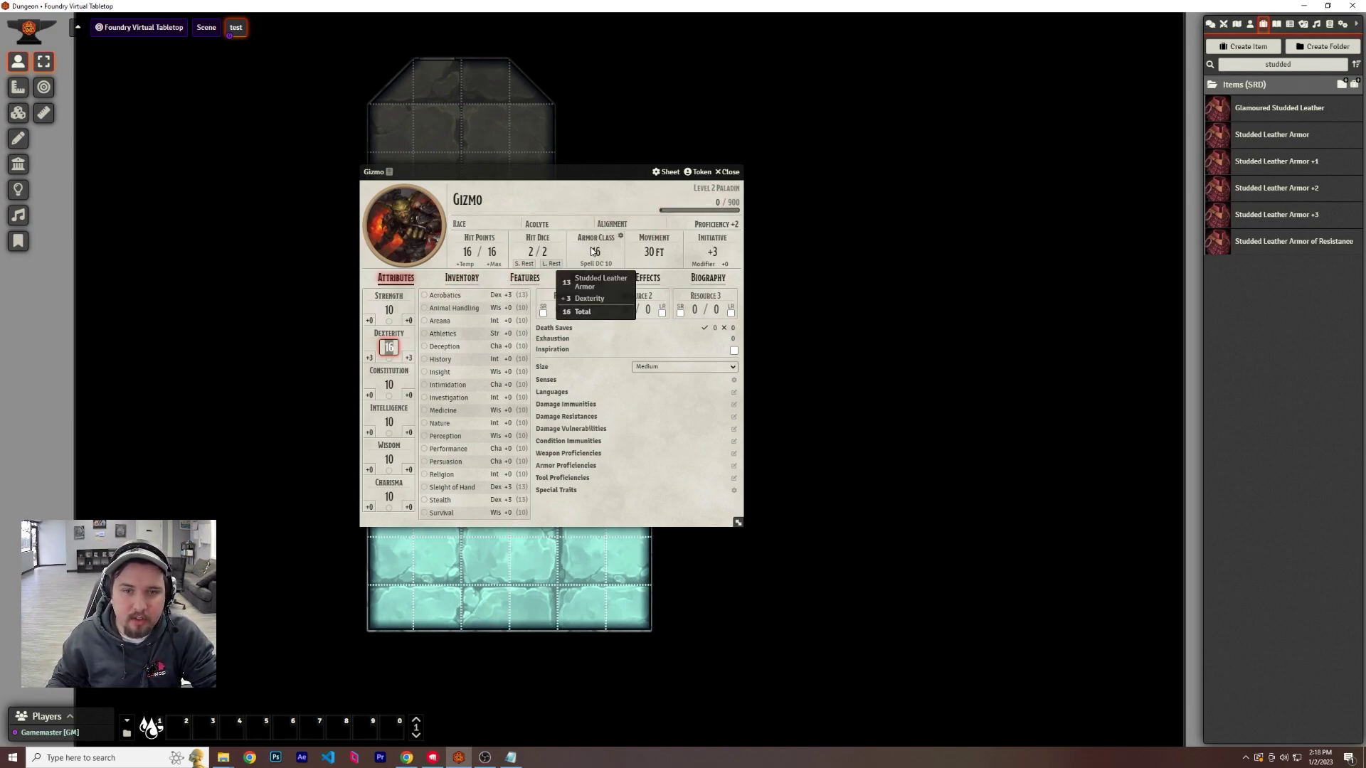
click(846, 161)
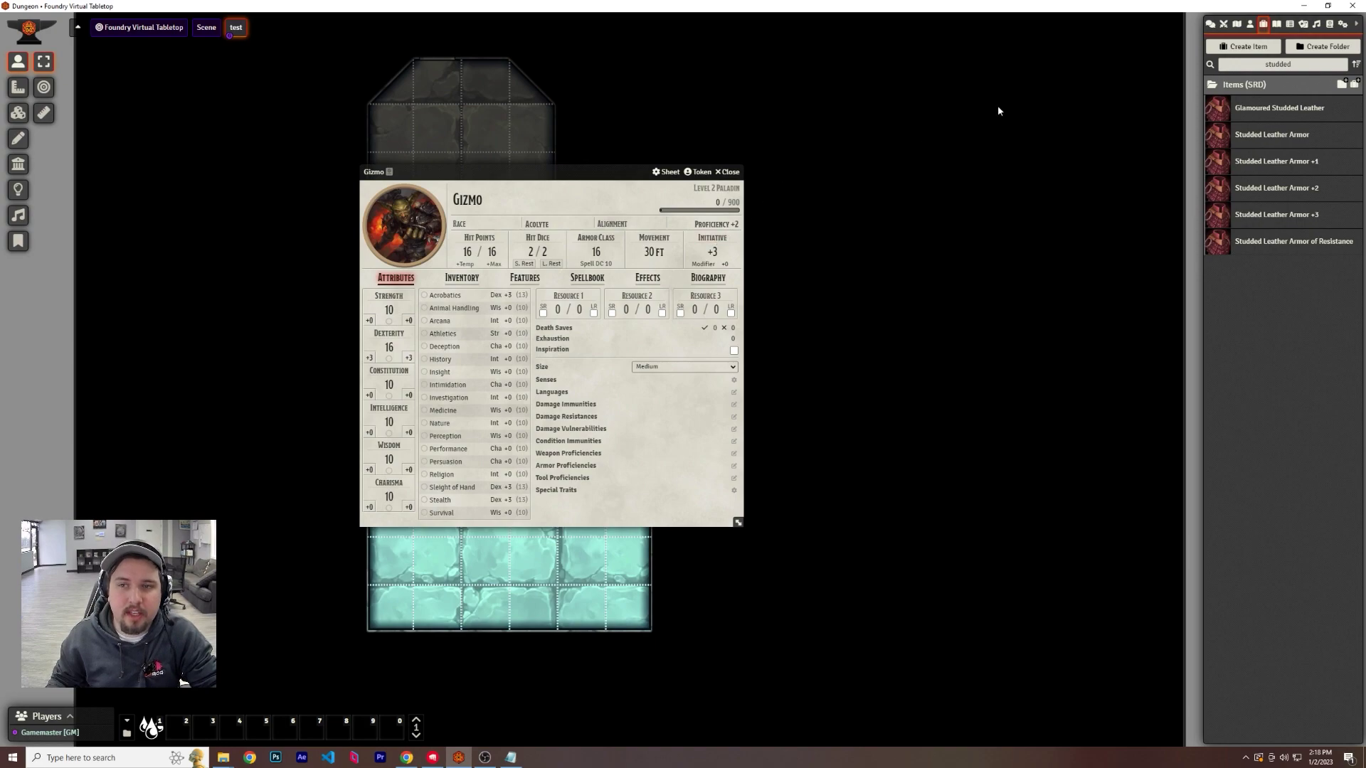
Show the combat tracker and roll initiative for Gizmo from the character sheet
click(1223, 27)
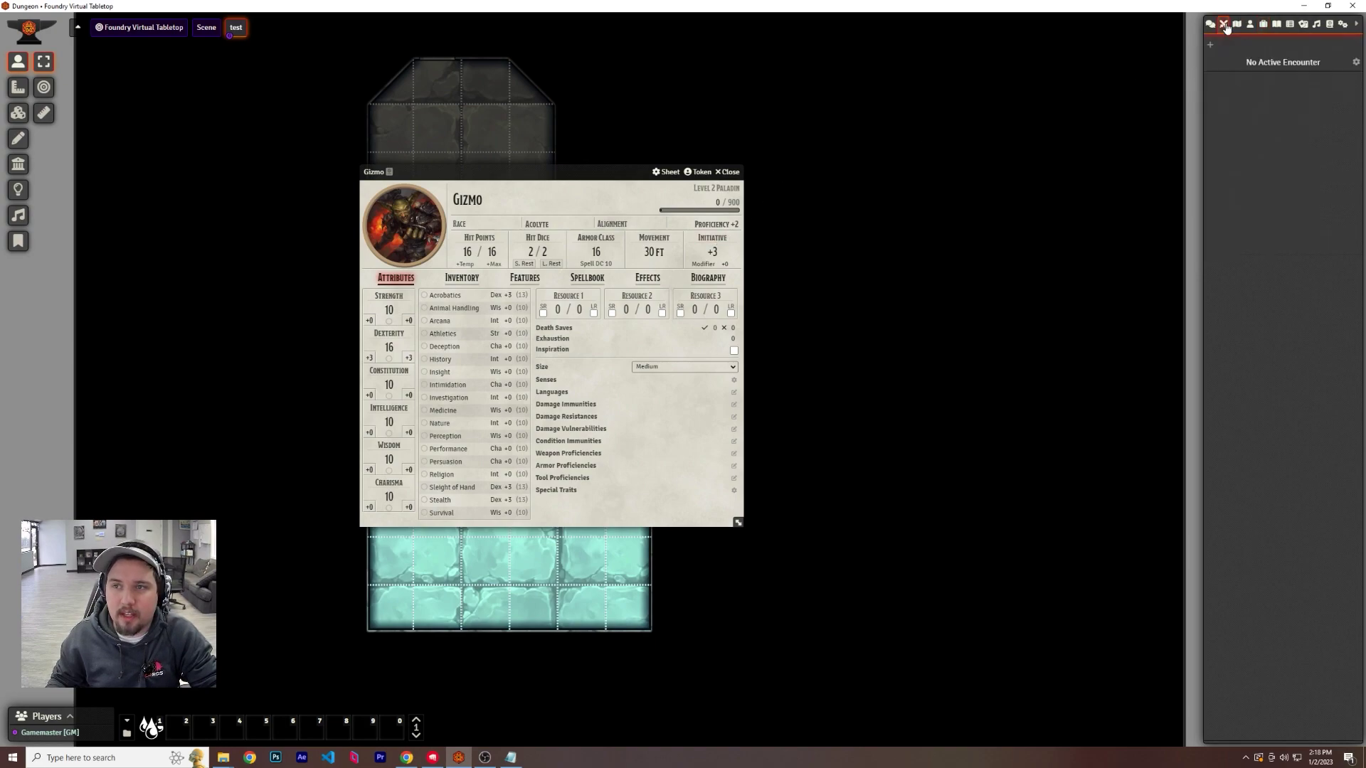
click(712, 245)
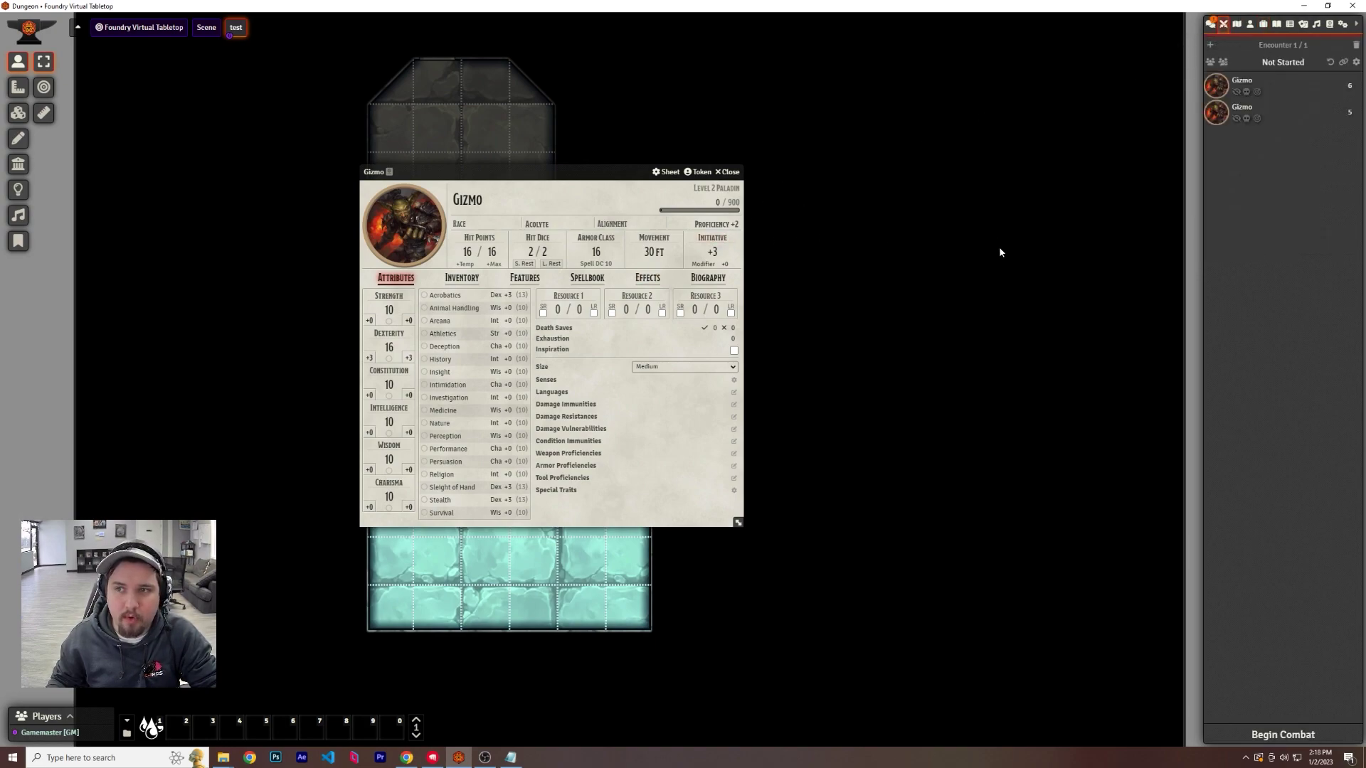